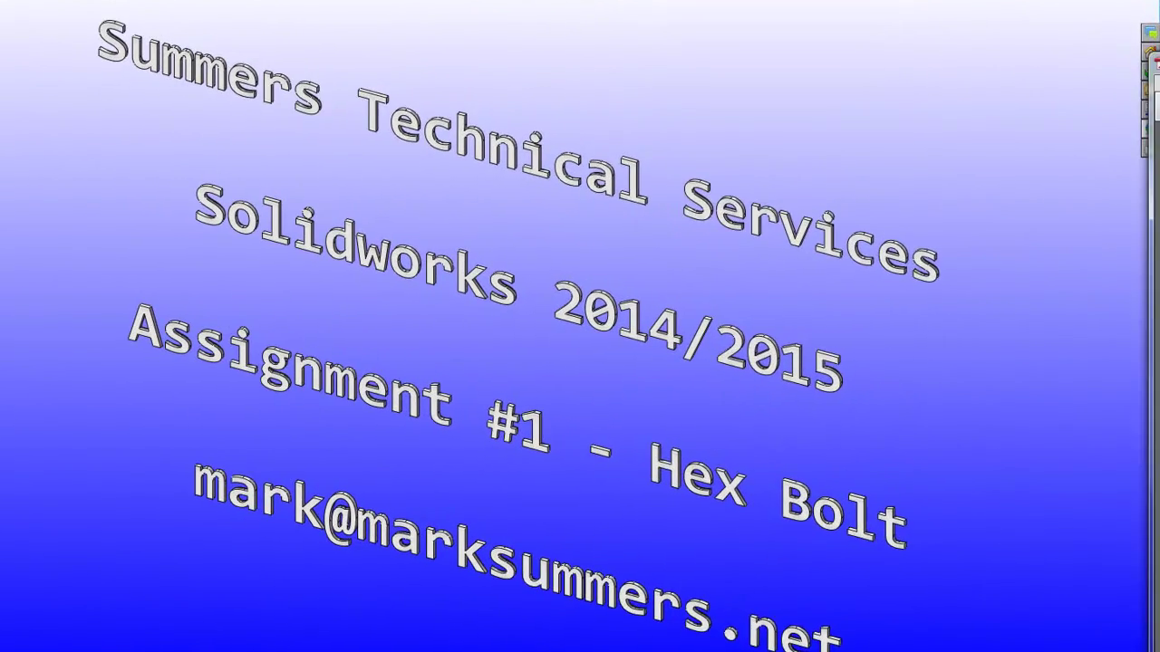
- Open the recently used part file 01_BOLT.SLDPRT
{"action": "key", "text": "alt+Tab"}
{"action": "left_click_drag", "start_coordinate": [441, 43], "coordinate": [433, 13]}
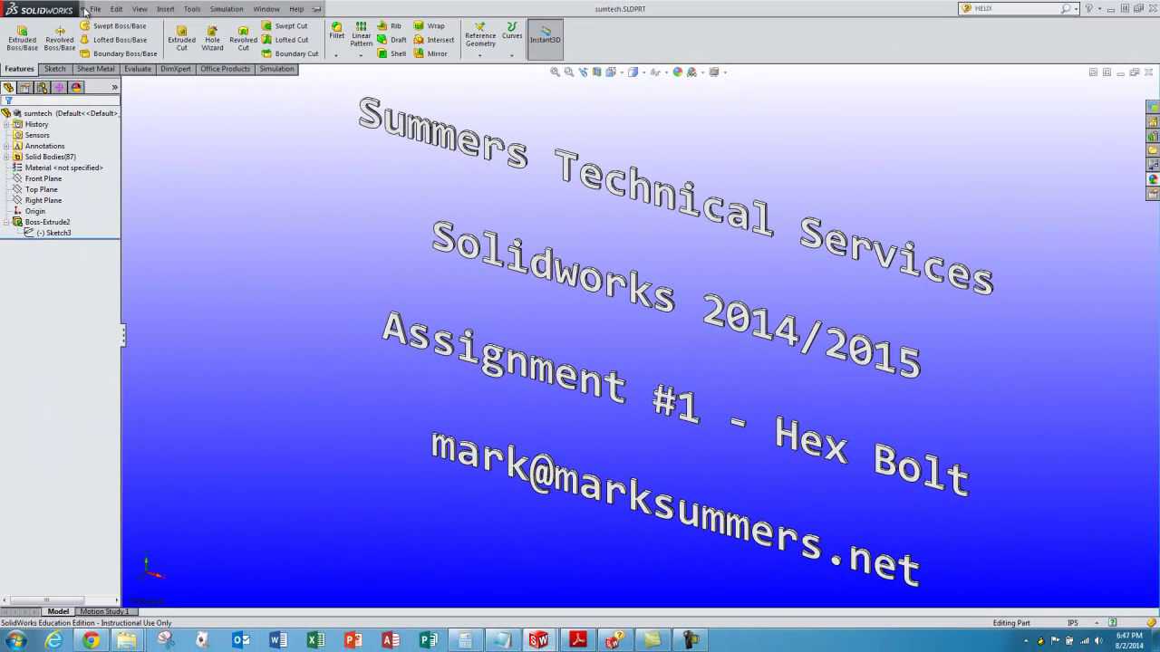
{"action": "left_click", "coordinate": [94, 9]}
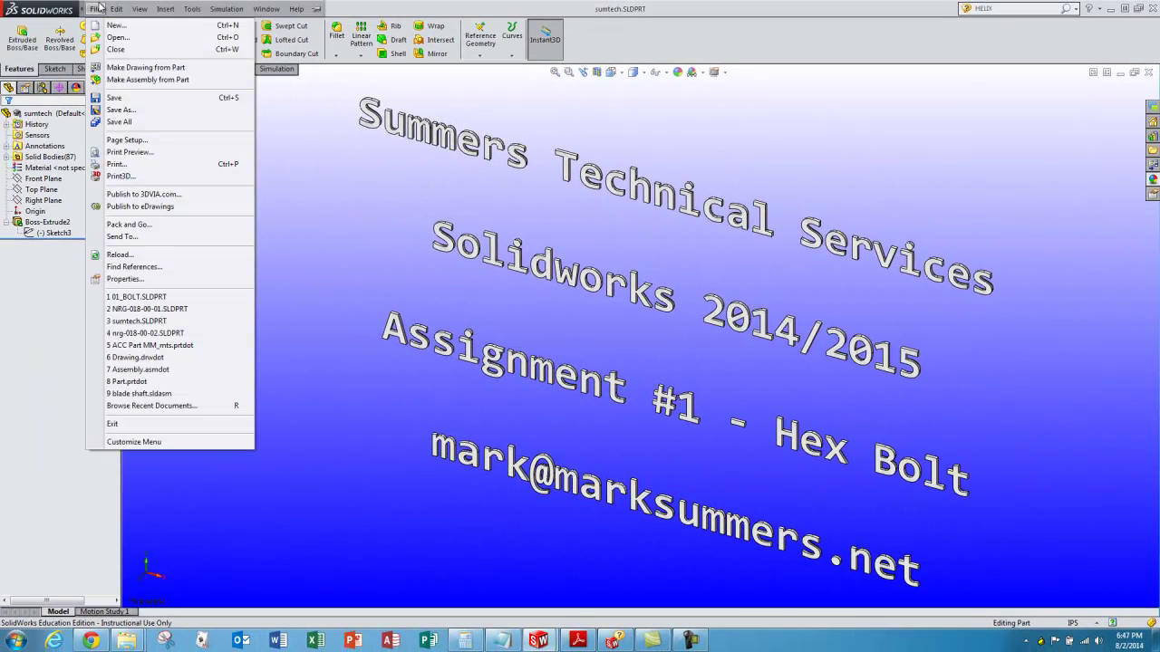
{"action": "left_click", "coordinate": [136, 297]}
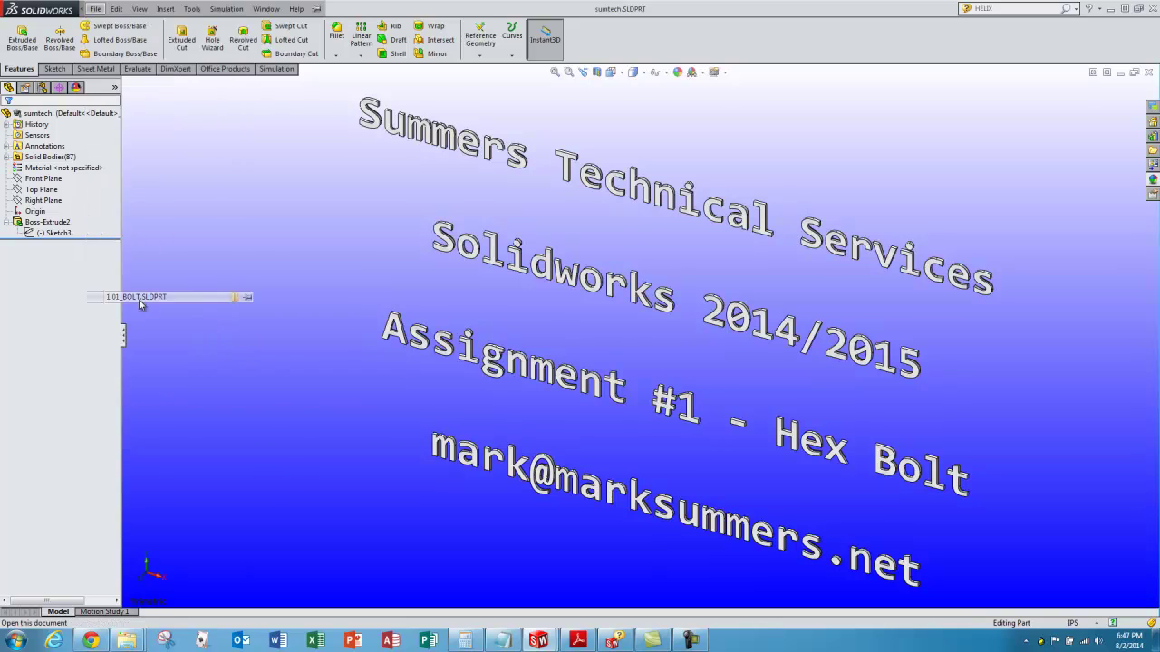
- Examine the finished bolt's threads, shank, underside of the head and raised head markings from several angles
{"action": "middle_click_drag", "start_coordinate": [511, 338], "coordinate": [456, 414]}
{"action": "scroll", "coordinate": [818, 342], "scroll_direction": "down", "scroll_amount": 3}
{"action": "scroll", "coordinate": [766, 316], "scroll_direction": "up", "scroll_amount": 3}
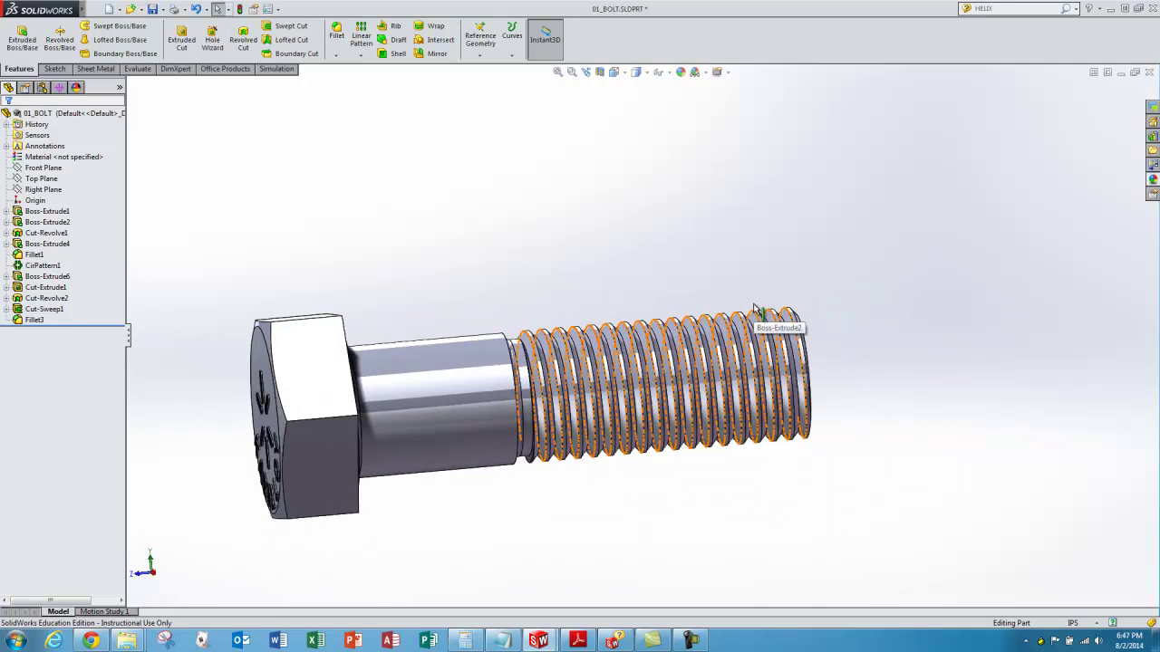
{"action": "middle_click_drag", "start_coordinate": [767, 316], "coordinate": [698, 269]}
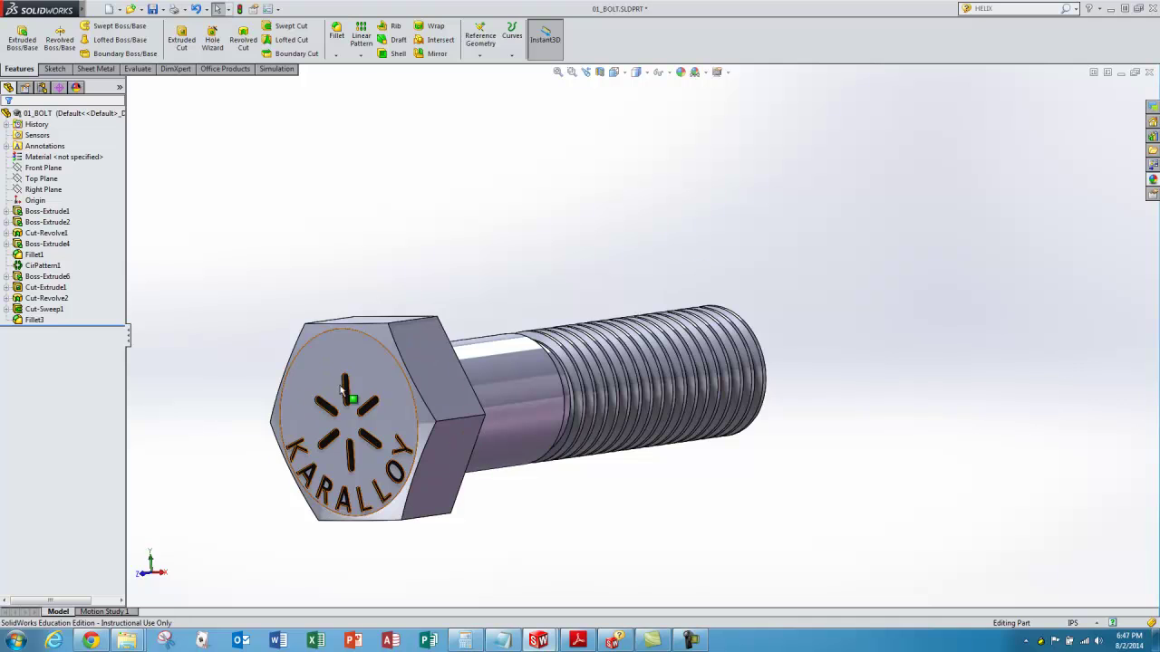
{"action": "middle_click_drag", "start_coordinate": [517, 285], "coordinate": [427, 359]}
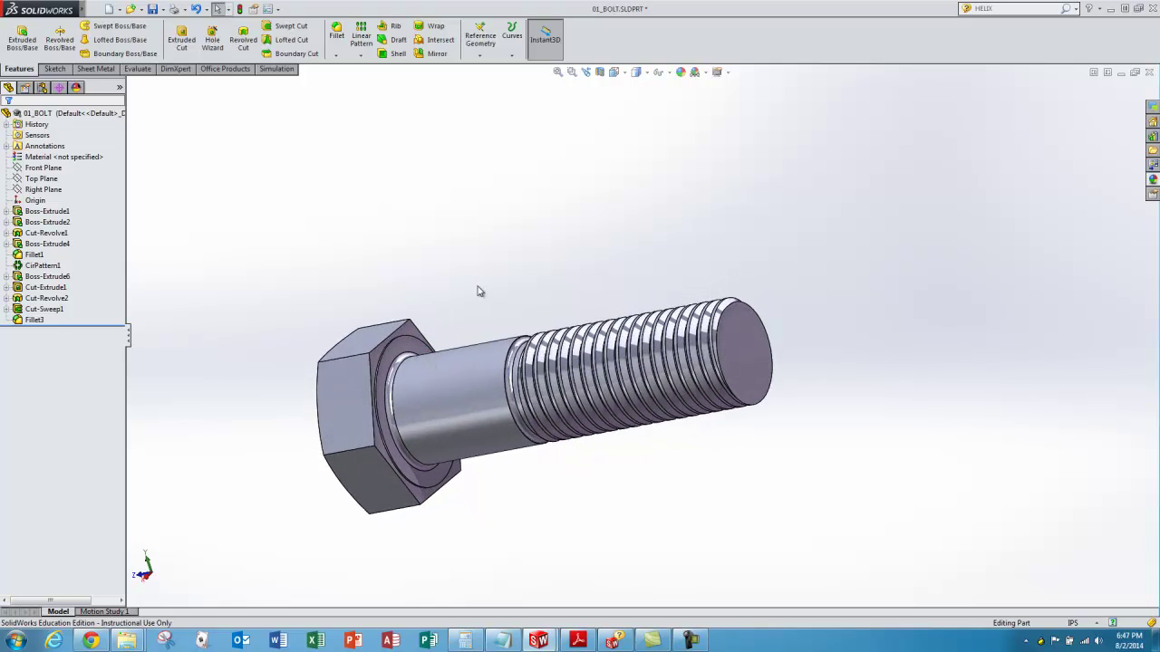
{"action": "middle_click_drag", "start_coordinate": [520, 290], "coordinate": [626, 282]}
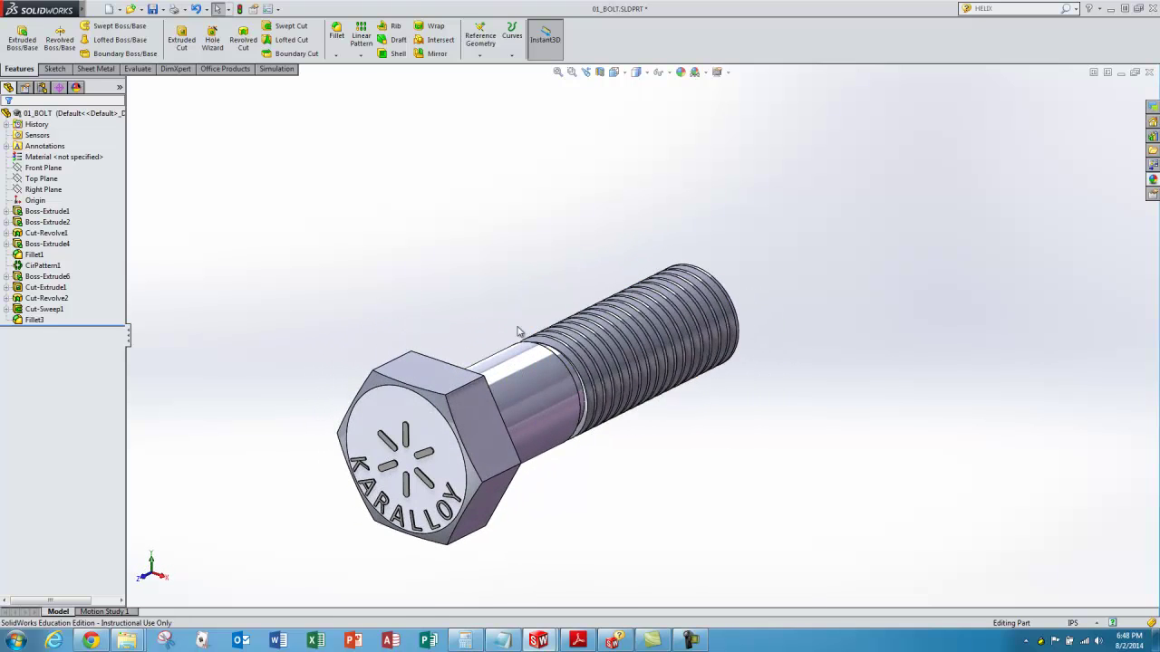
{"action": "scroll", "coordinate": [518, 332], "scroll_direction": "down", "scroll_amount": 1}
{"action": "scroll", "coordinate": [517, 331], "scroll_direction": "up", "scroll_amount": 1}
{"action": "scroll", "coordinate": [507, 522], "scroll_direction": "down", "scroll_amount": 1}
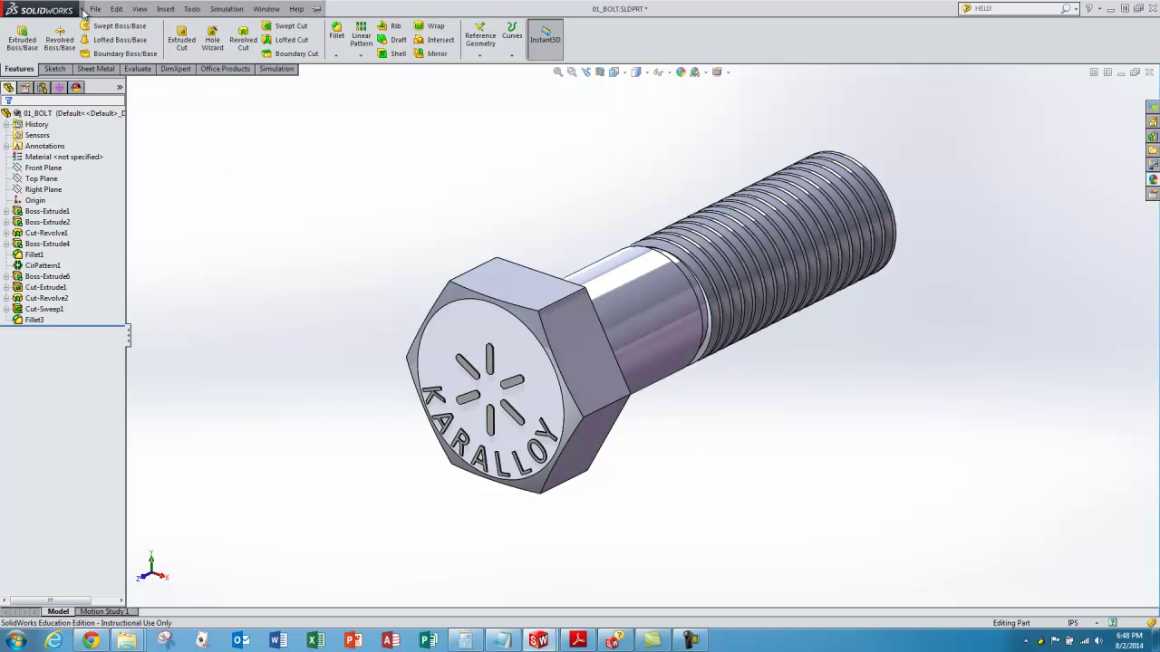
- Create a new part document from the ACC Part Inch template
{"action": "left_click", "coordinate": [94, 10]}
{"action": "left_click", "coordinate": [95, 12]}
{"action": "left_click", "coordinate": [96, 10]}
{"action": "left_click", "coordinate": [97, 12]}
{"action": "left_click", "coordinate": [96, 10]}
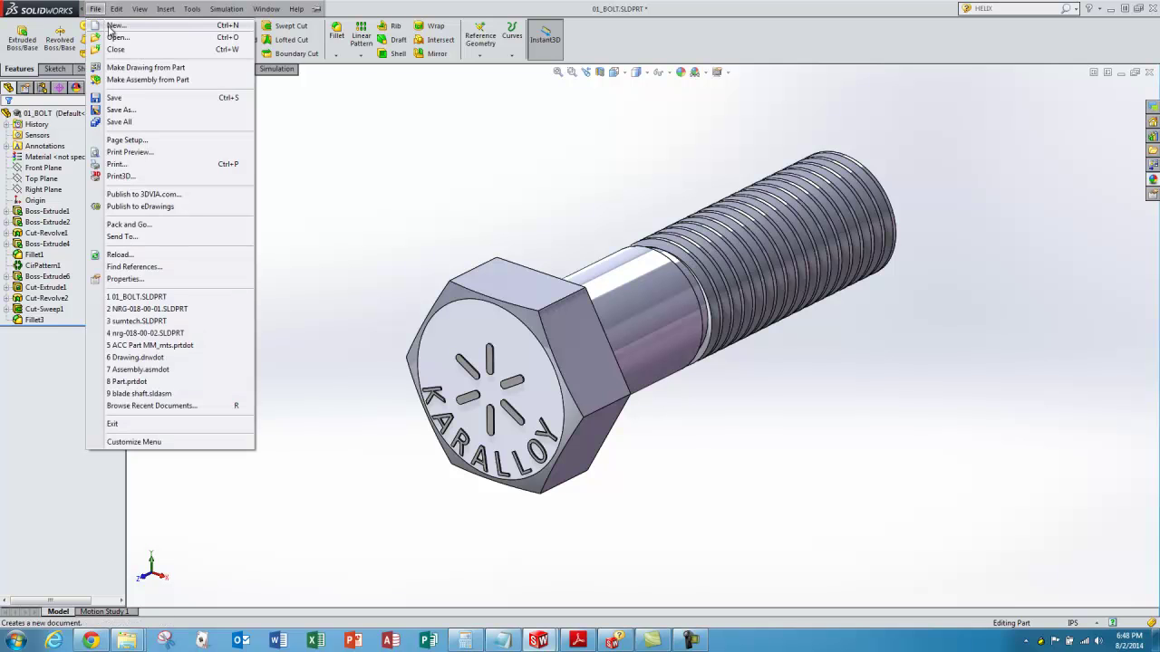
{"action": "left_click", "coordinate": [110, 26]}
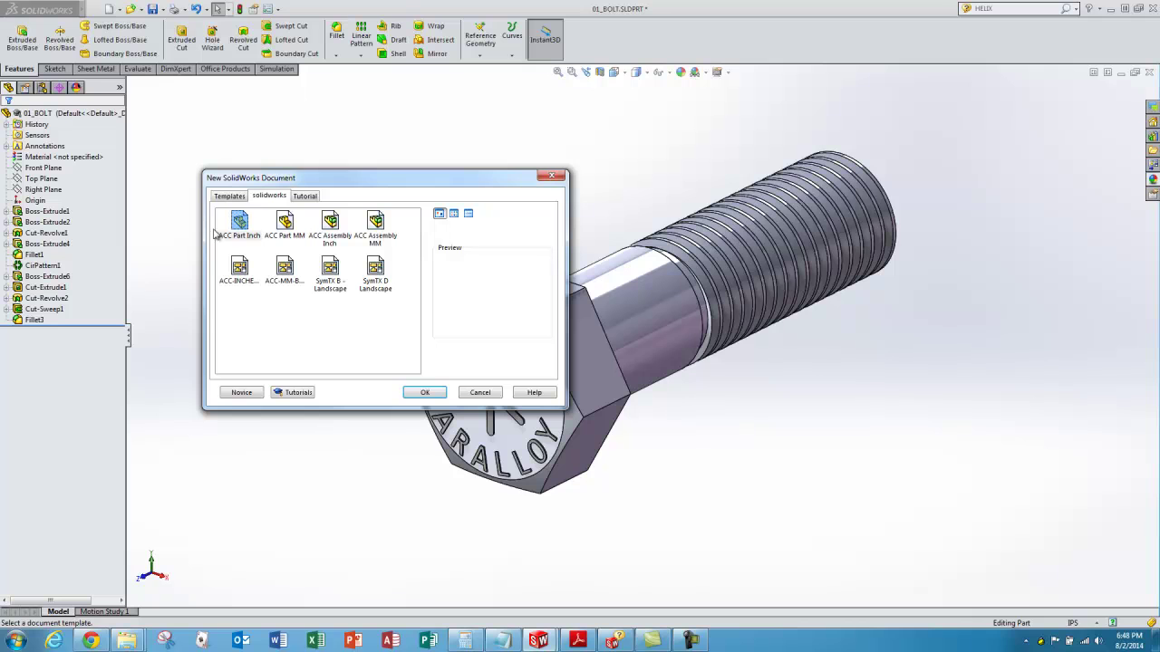
{"action": "left_click", "coordinate": [249, 232]}
{"action": "left_click", "coordinate": [422, 393]}
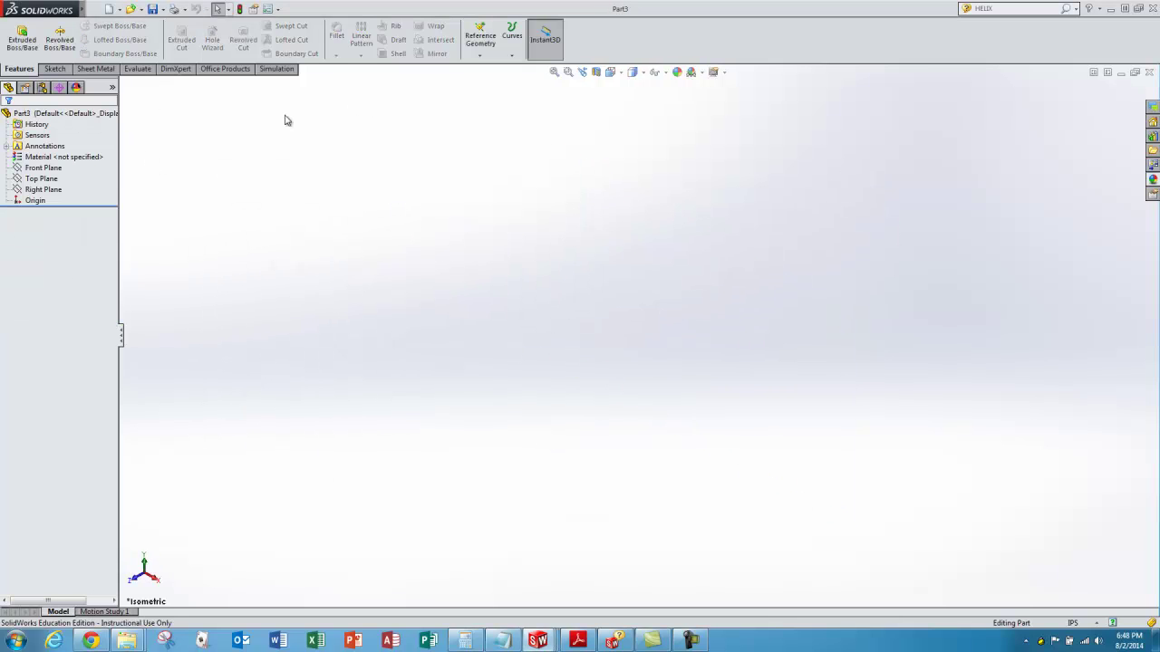
- Start a new sketch on the Front Plane
{"action": "left_click", "coordinate": [42, 167]}
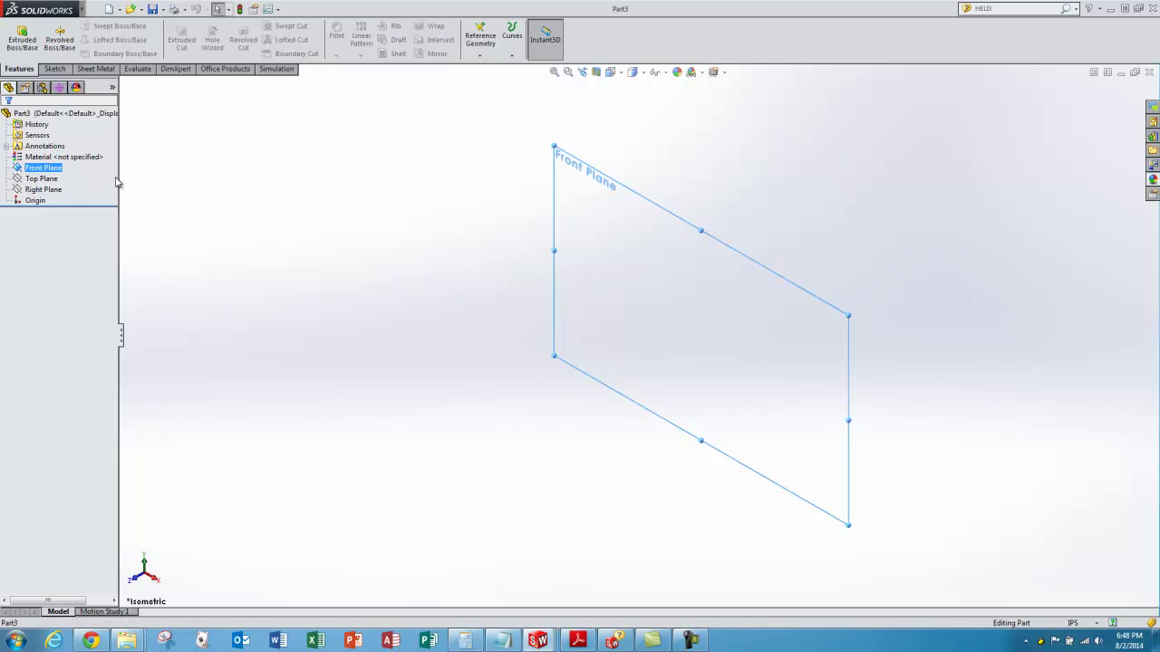
{"action": "left_click", "coordinate": [51, 68]}
{"action": "left_click", "coordinate": [17, 36]}
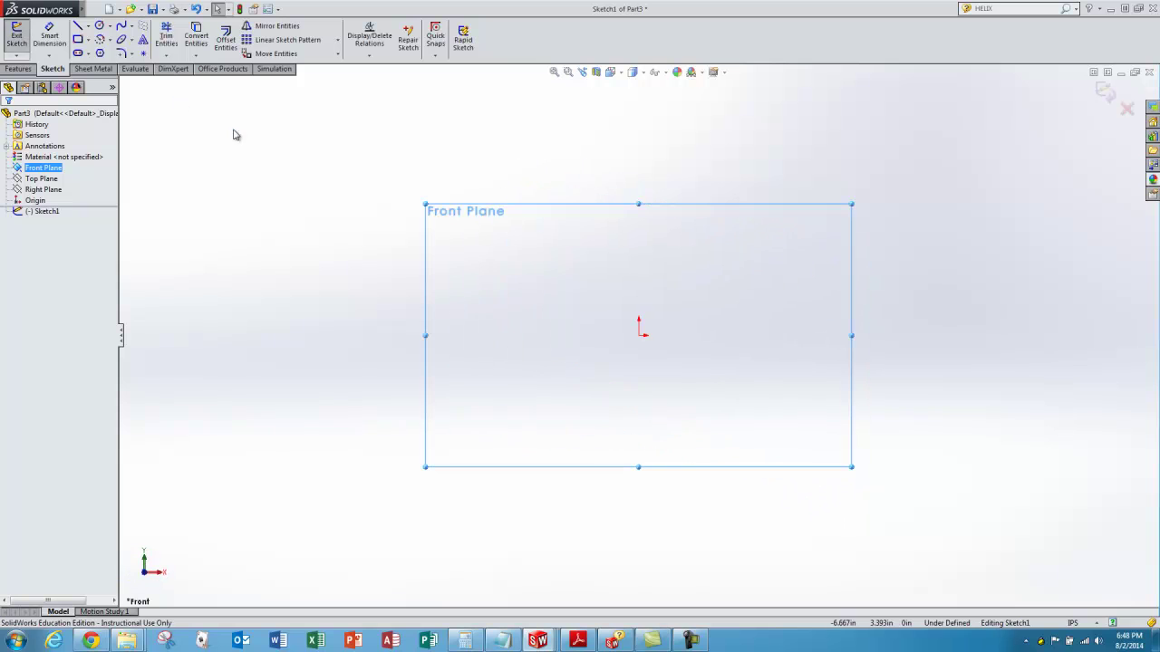
- Draw a closed, irregular six-sided line outline around the origin with horizontal upper and lower edges, the lower one about 2.05 in long
{"action": "left_click", "coordinate": [78, 26]}
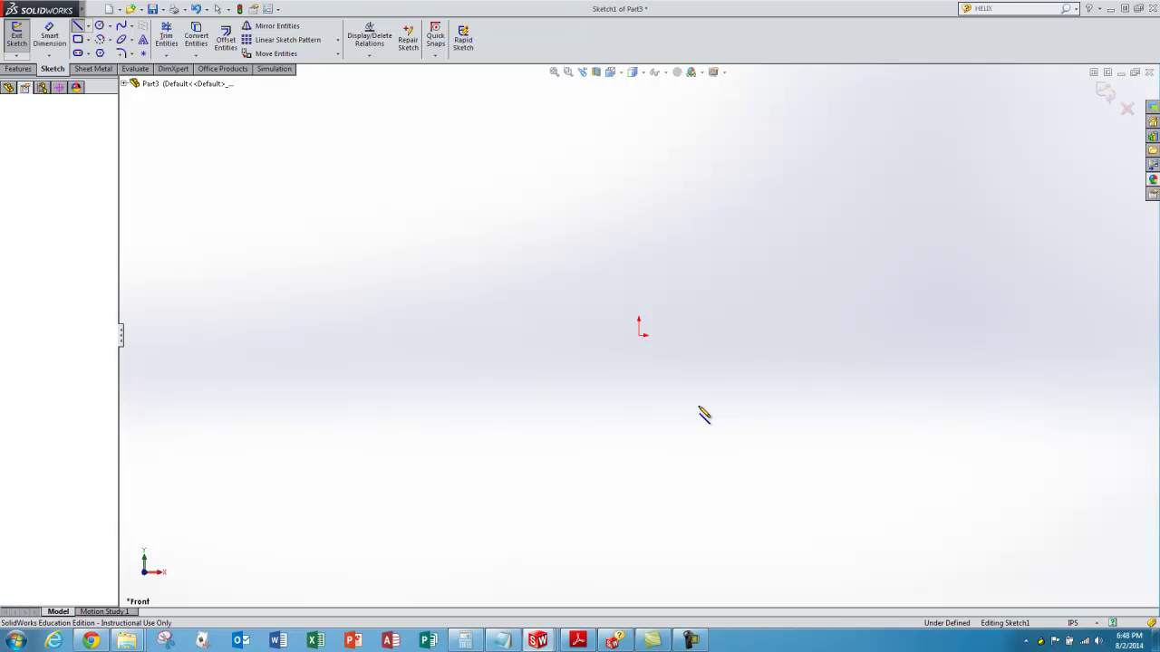
{"action": "left_click", "coordinate": [584, 402]}
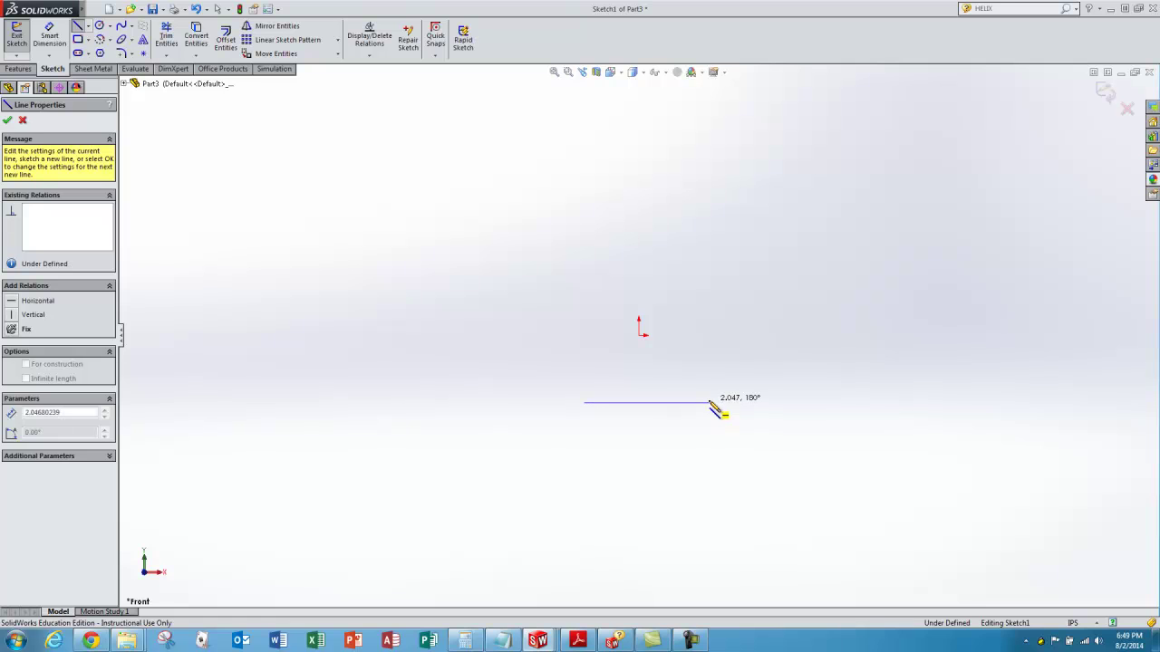
{"action": "left_click", "coordinate": [710, 403]}
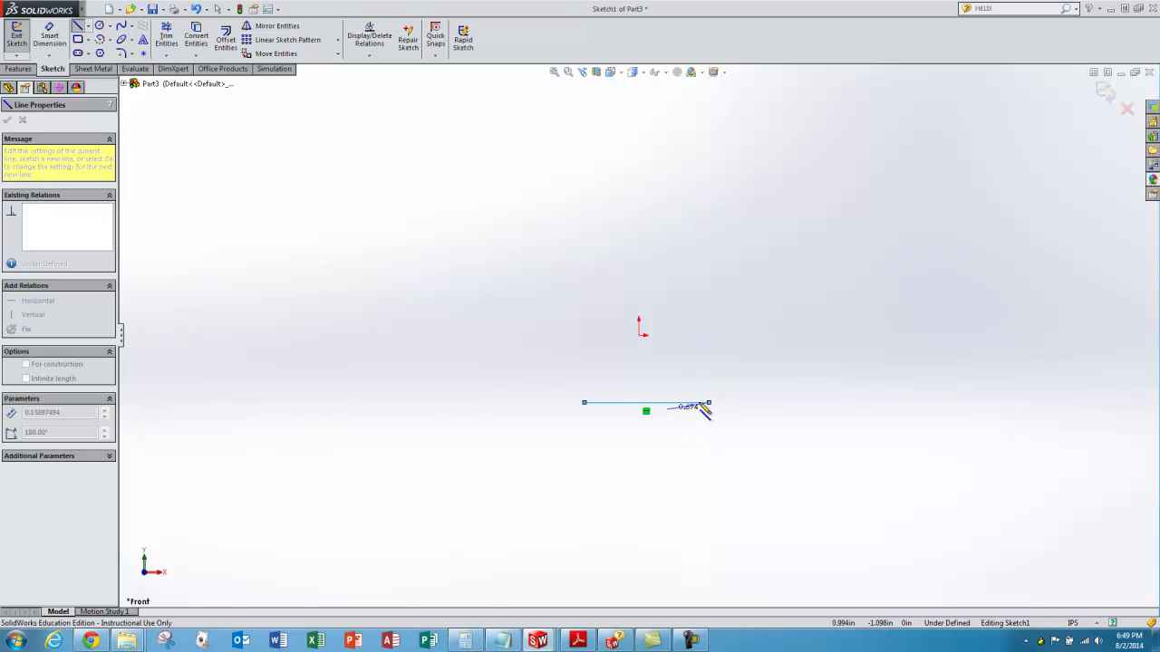
{"action": "left_click", "coordinate": [759, 335]}
{"action": "left_click", "coordinate": [705, 237]}
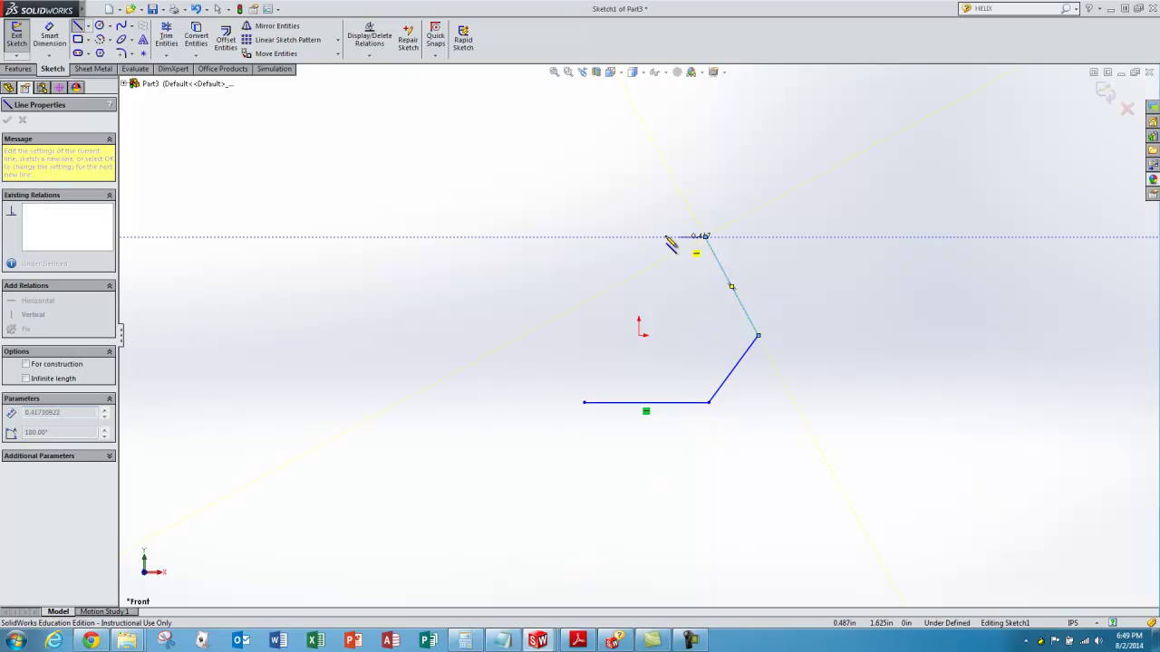
{"action": "left_click", "coordinate": [578, 237]}
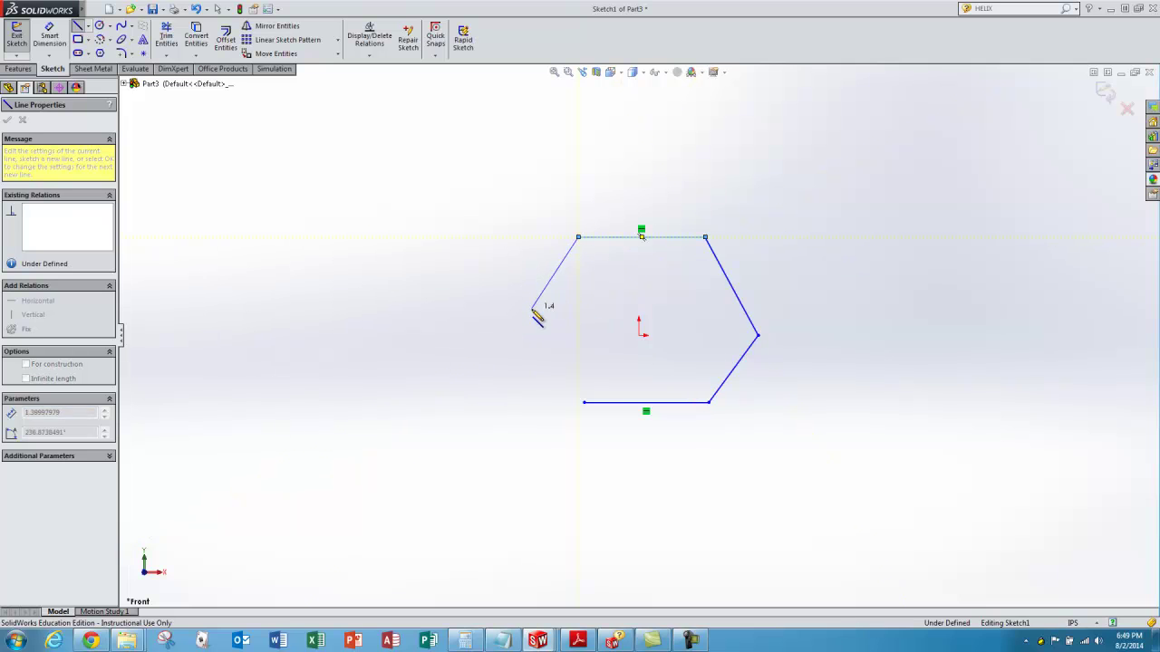
{"action": "left_click", "coordinate": [532, 308]}
{"action": "left_click", "coordinate": [585, 401]}
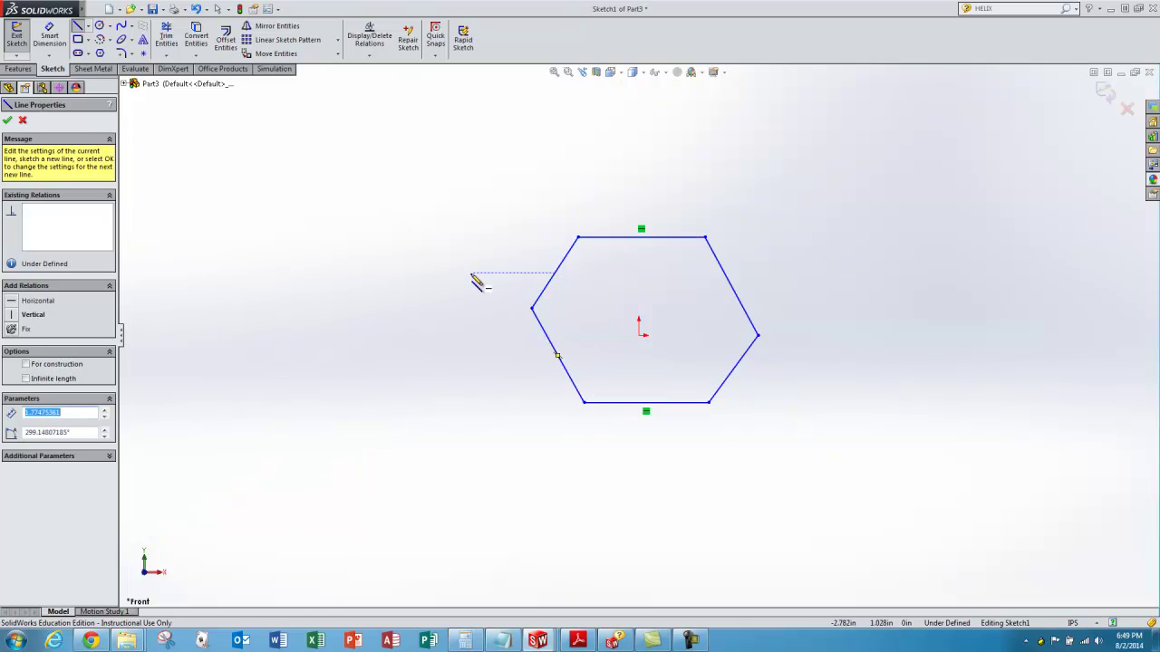
{"action": "key", "text": "Escape"}
{"action": "key", "text": "Escape"}
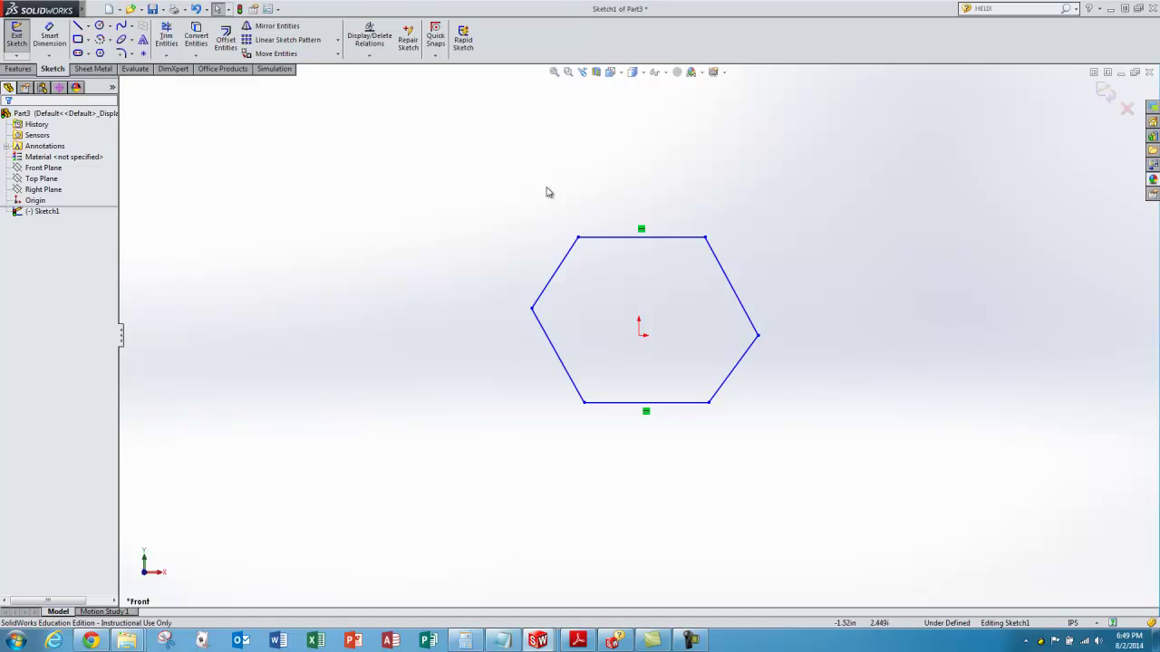
- Add an Equal relation to all six lines of the outline
{"action": "right_click", "coordinate": [265, 265]}
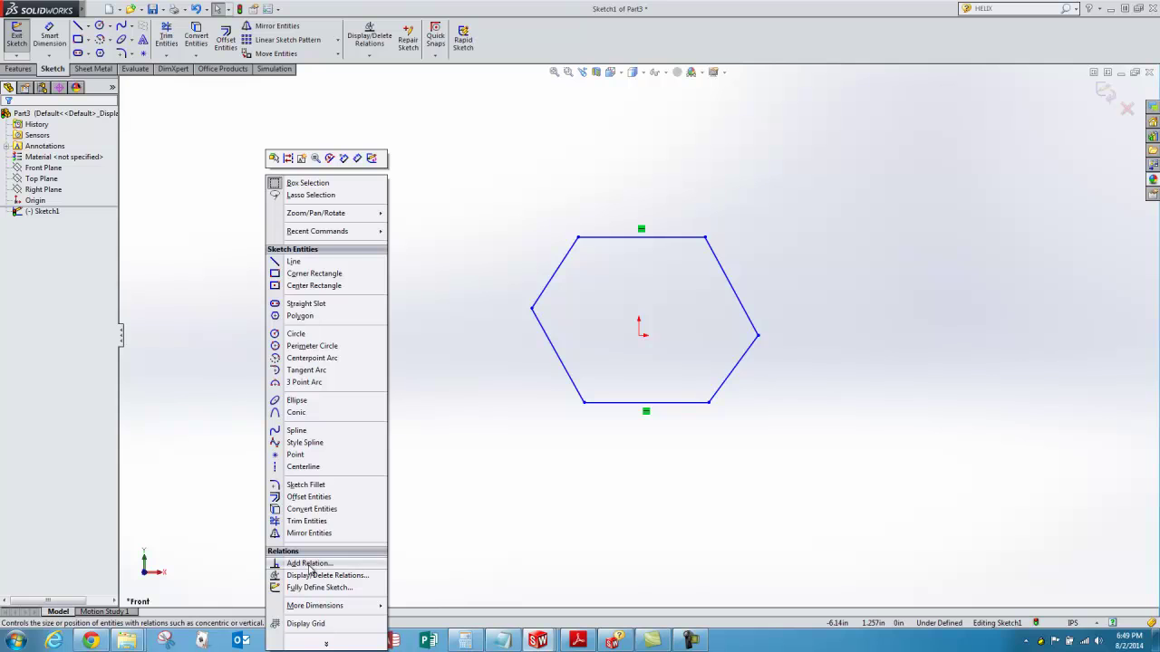
{"action": "left_click", "coordinate": [403, 448]}
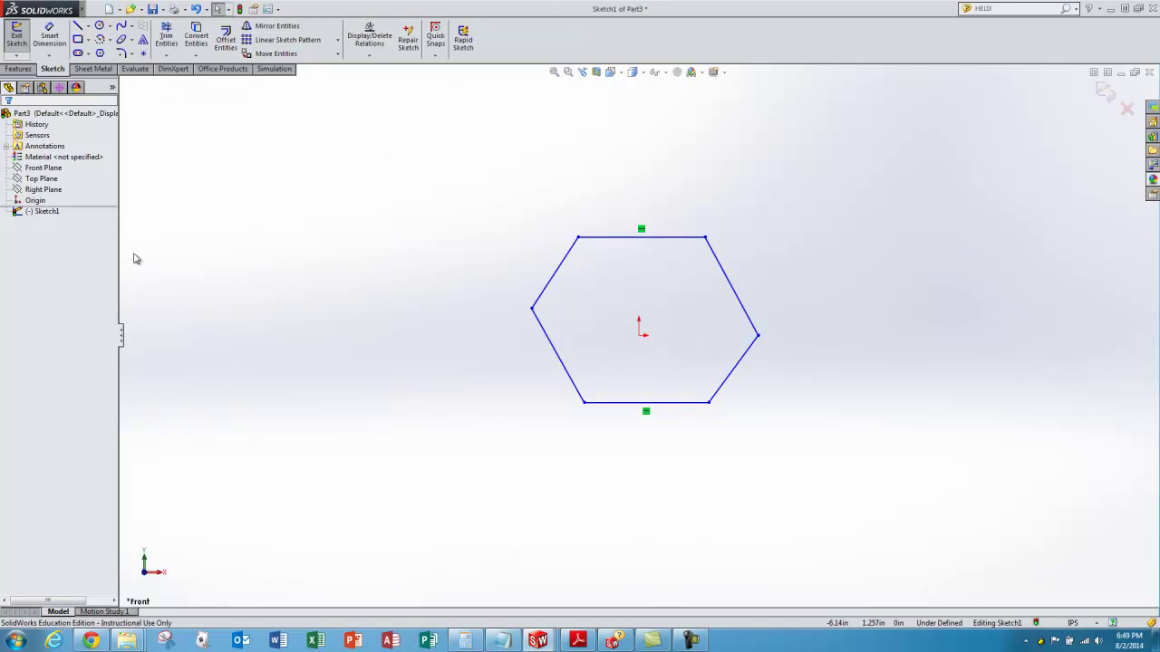
{"action": "left_click", "coordinate": [613, 239]}
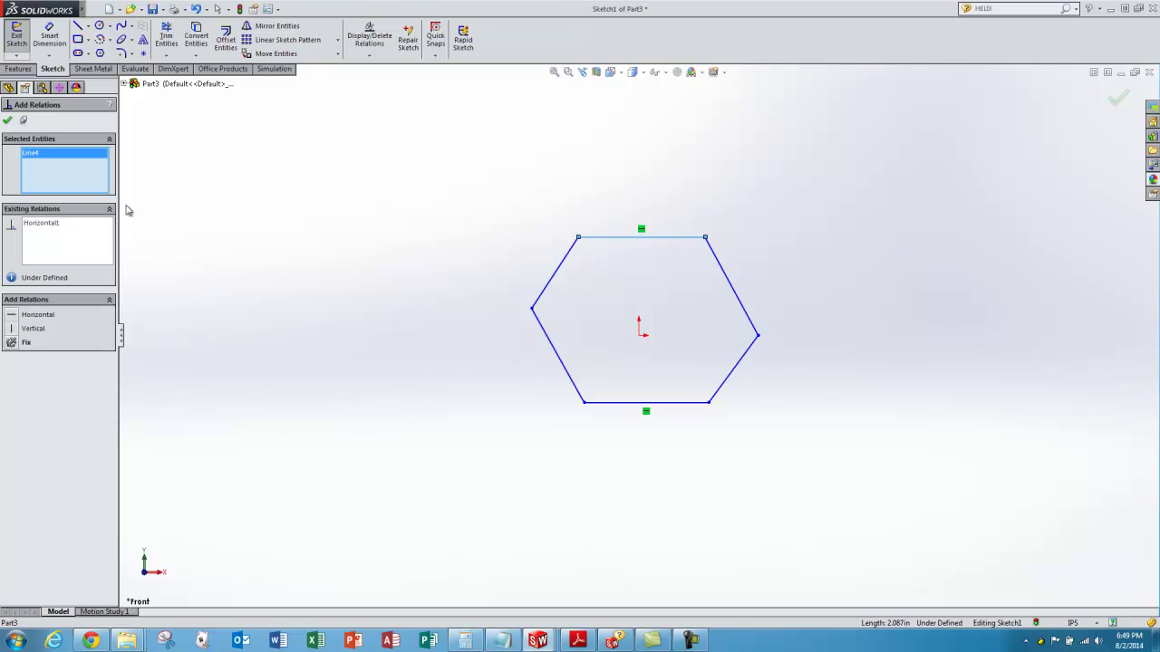
{"action": "left_click", "coordinate": [726, 283]}
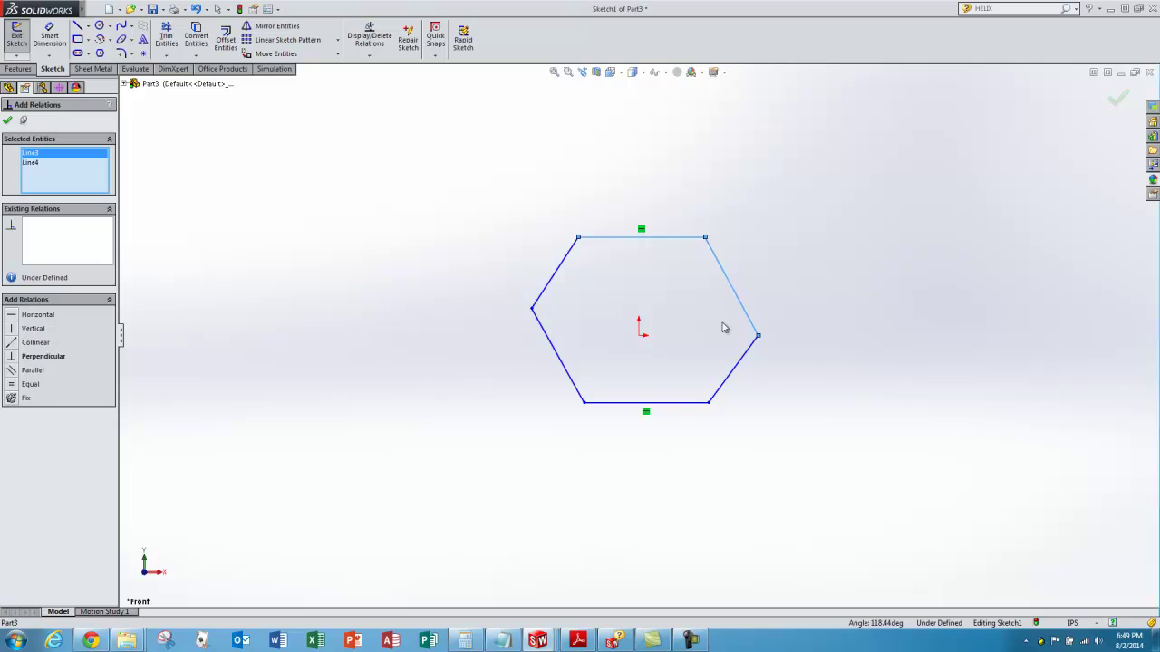
{"action": "left_click", "coordinate": [724, 381]}
{"action": "left_click", "coordinate": [680, 403]}
{"action": "left_click", "coordinate": [561, 367]}
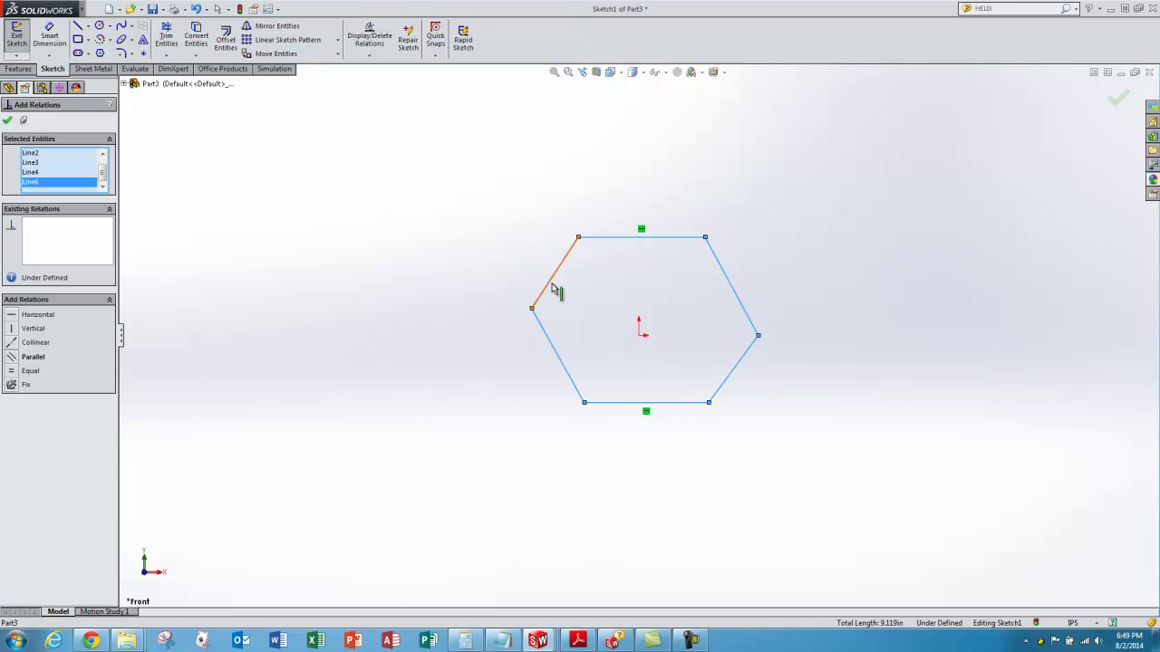
{"action": "left_click", "coordinate": [550, 292]}
{"action": "left_click", "coordinate": [12, 373]}
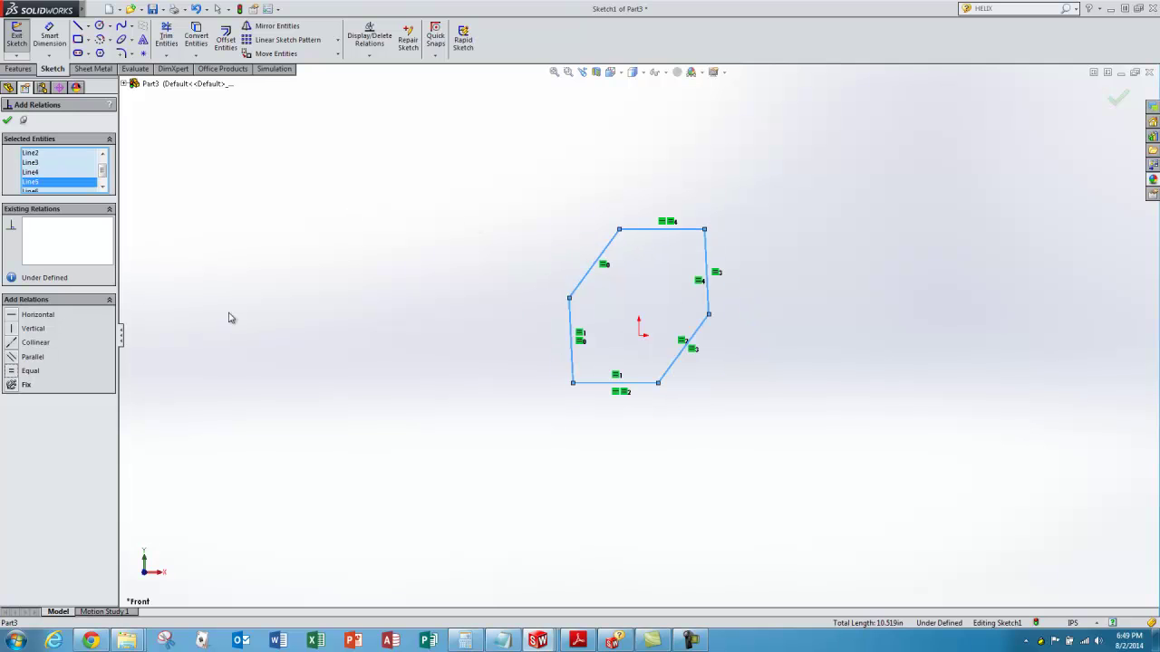
{"action": "left_click", "coordinate": [7, 119]}
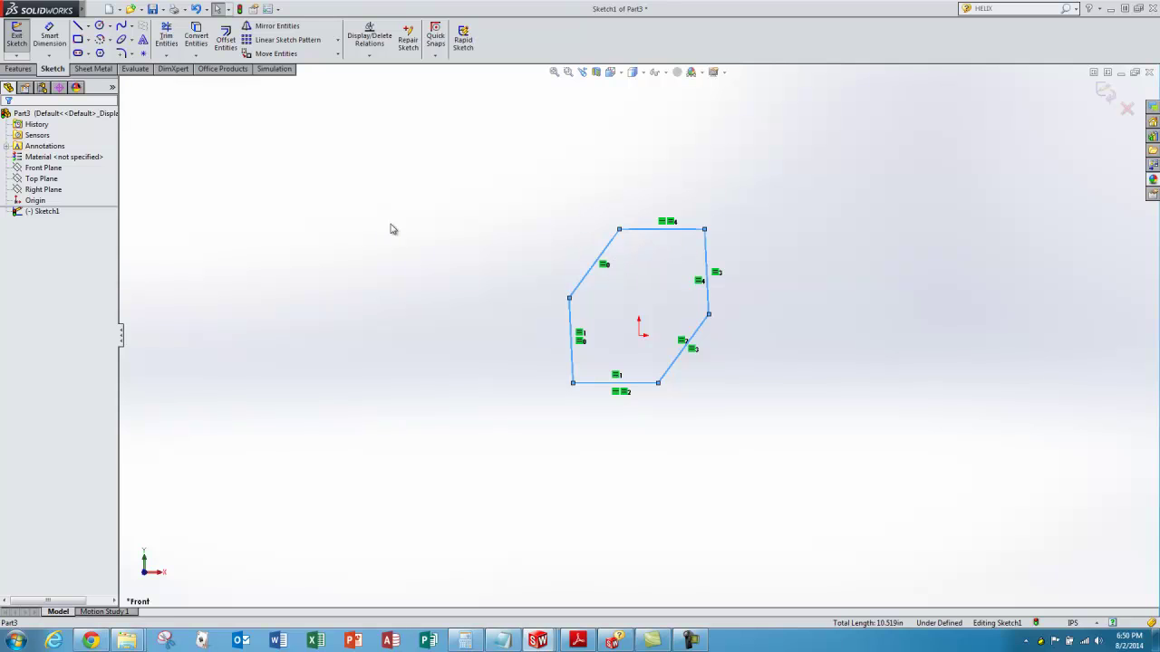
- Pull the outline's left vertex outward to reshape the skewed figure closer to a regular hexagon
{"action": "left_click", "coordinate": [264, 200]}
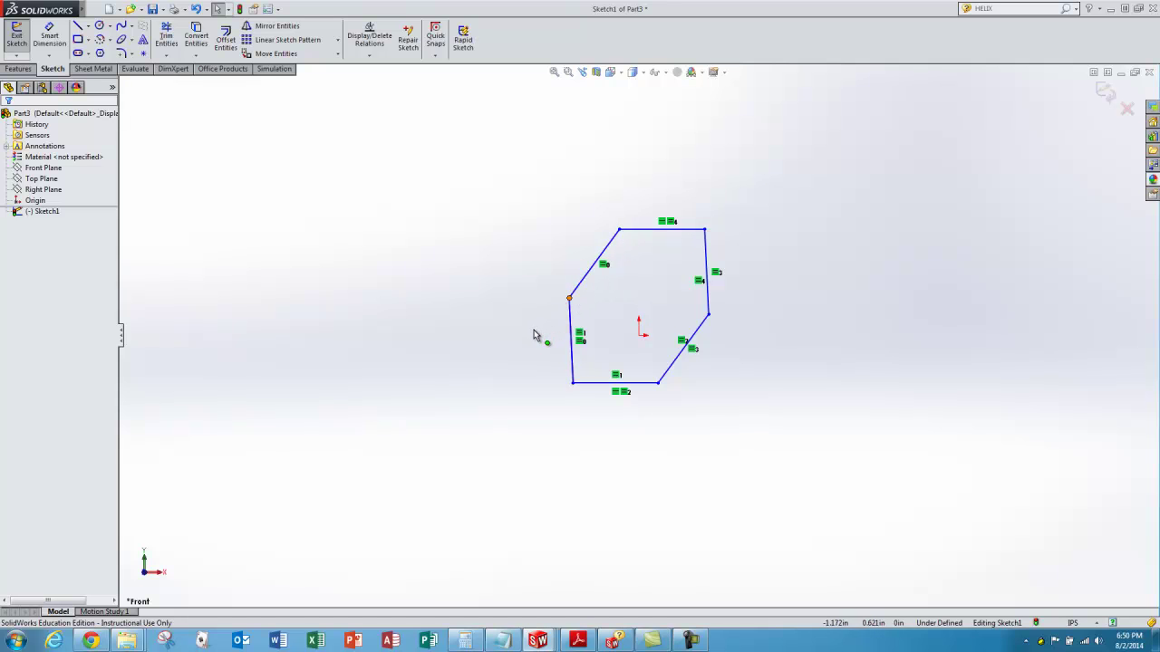
{"action": "left_click", "coordinate": [569, 298]}
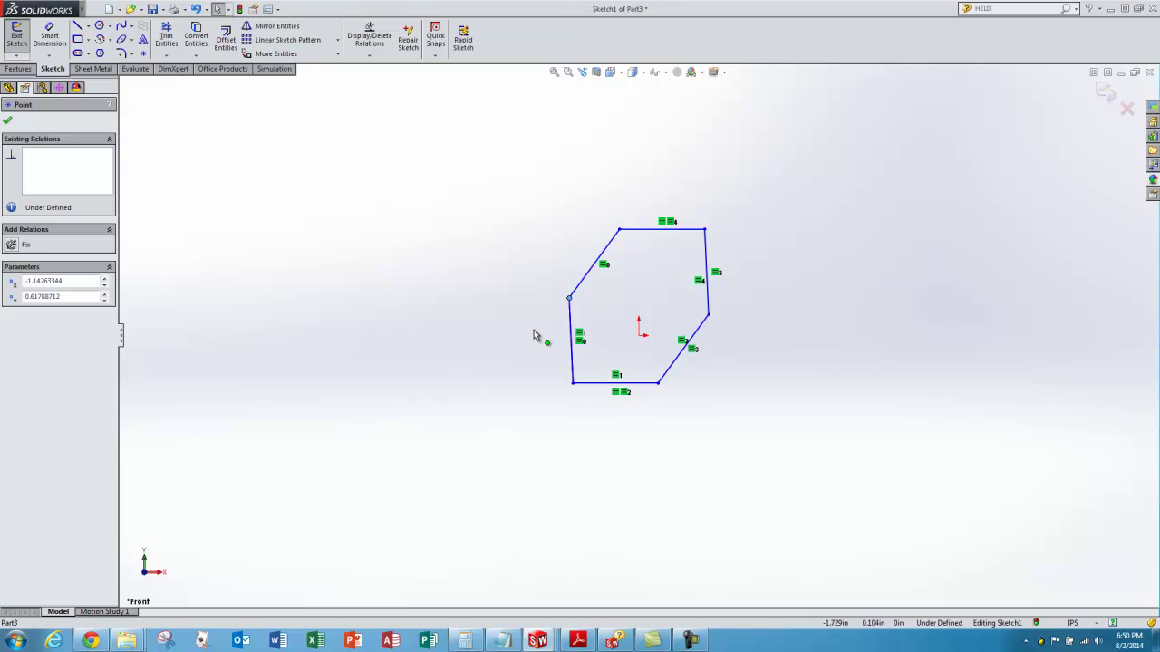
{"action": "mouse_move", "coordinate": [569, 298]}
{"action": "left_mouse_down"}
{"action": "mouse_move", "coordinate": [537, 337]}
{"action": "mouse_move", "coordinate": [551, 302]}
{"action": "left_mouse_up"}
{"action": "left_click", "coordinate": [457, 220]}
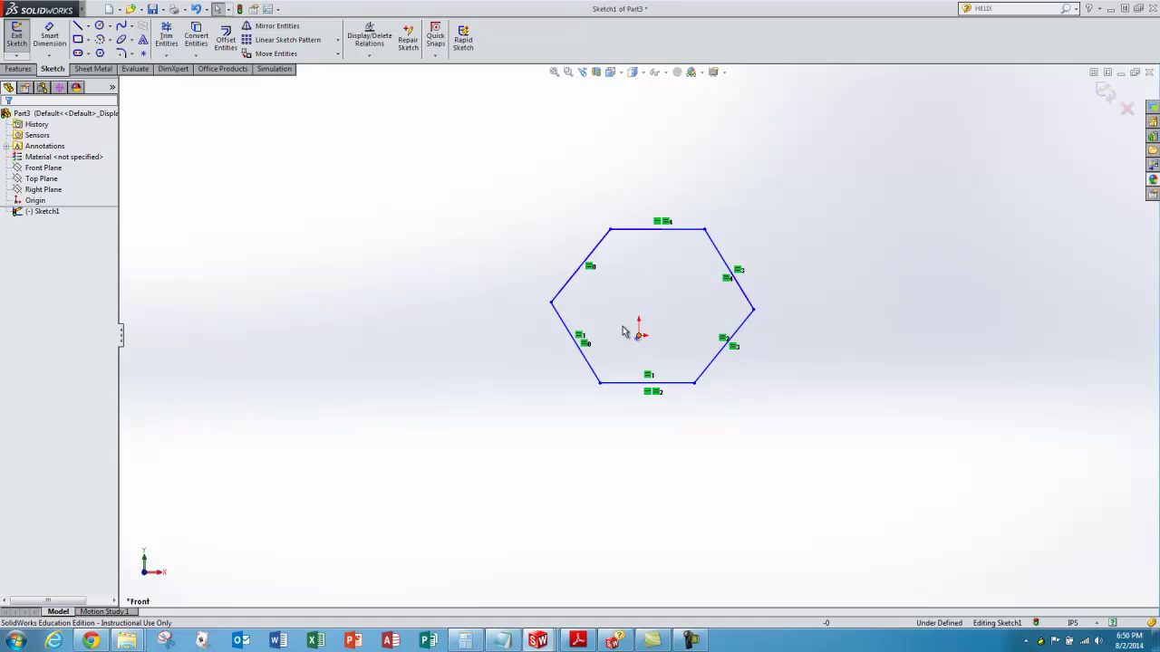
- Add a Horizontal relation between the hexagon's left vertex, right vertex and the origin
{"action": "right_click", "coordinate": [175, 182]}
{"action": "left_click", "coordinate": [549, 305]}
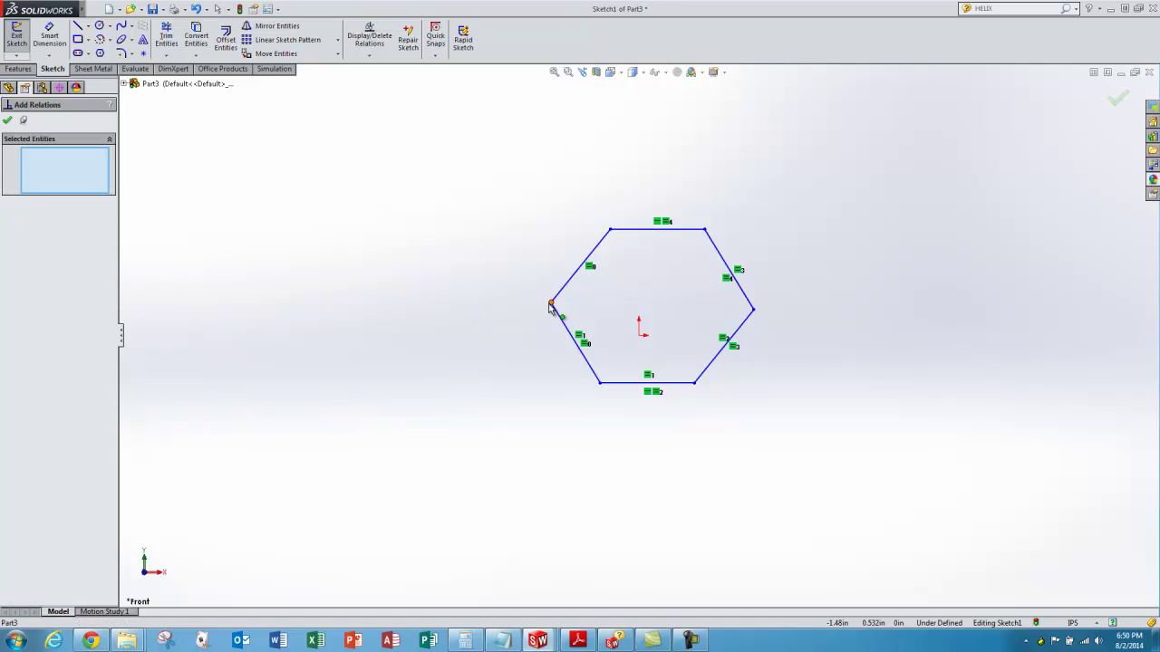
{"action": "left_click", "coordinate": [753, 310]}
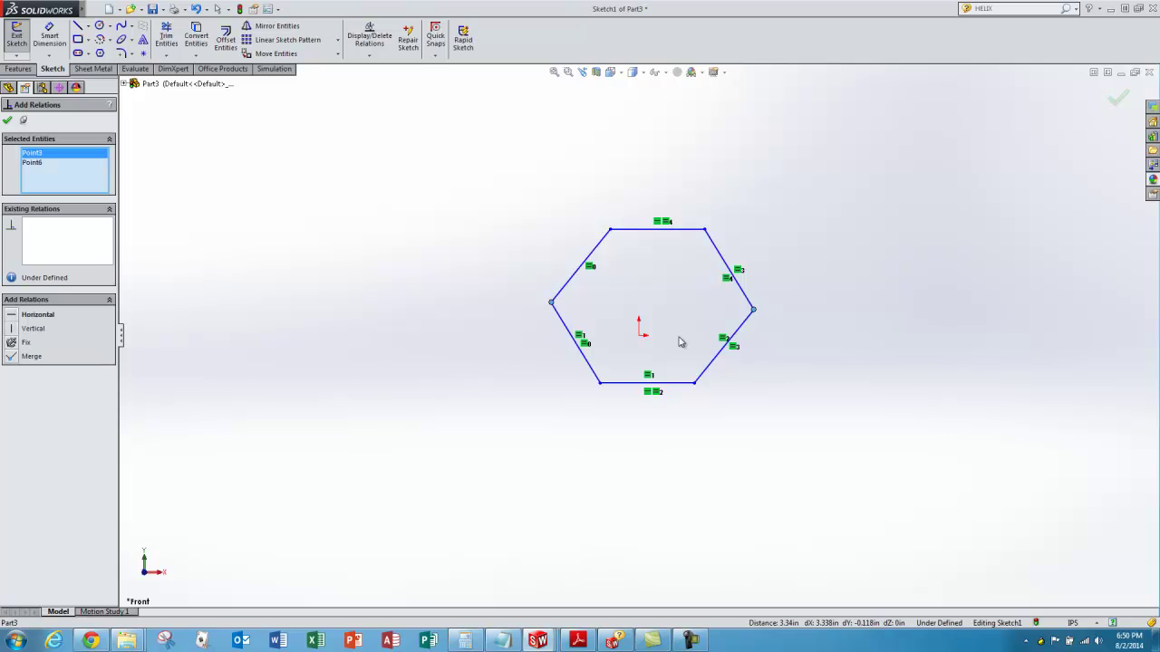
{"action": "left_click", "coordinate": [639, 335]}
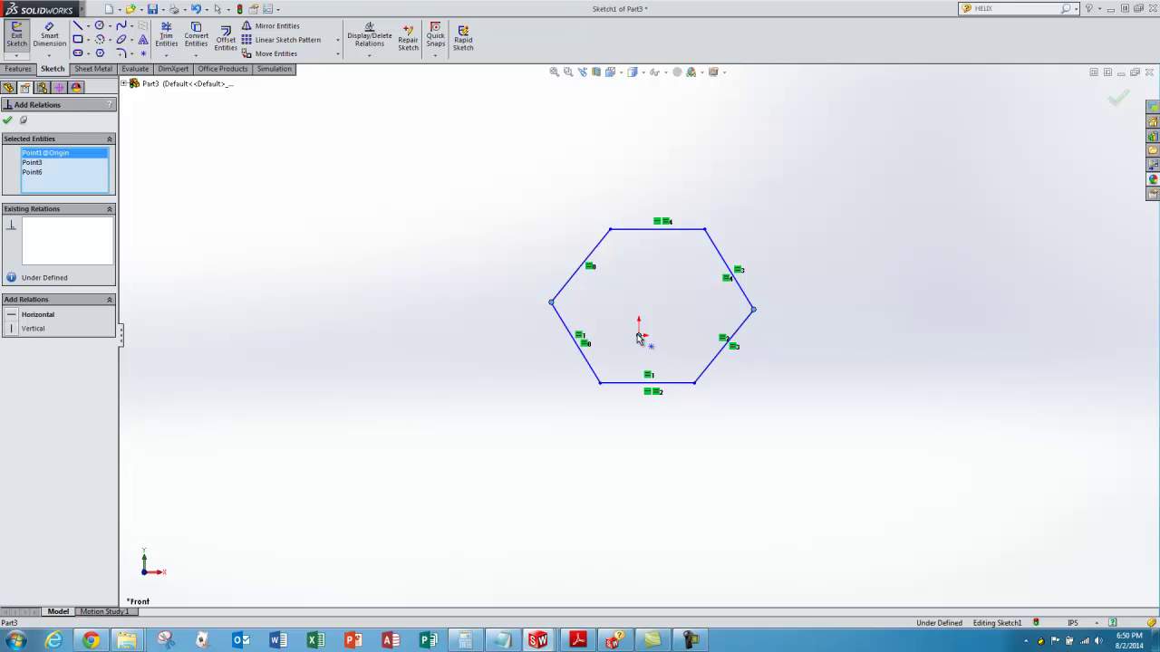
{"action": "left_click", "coordinate": [25, 316]}
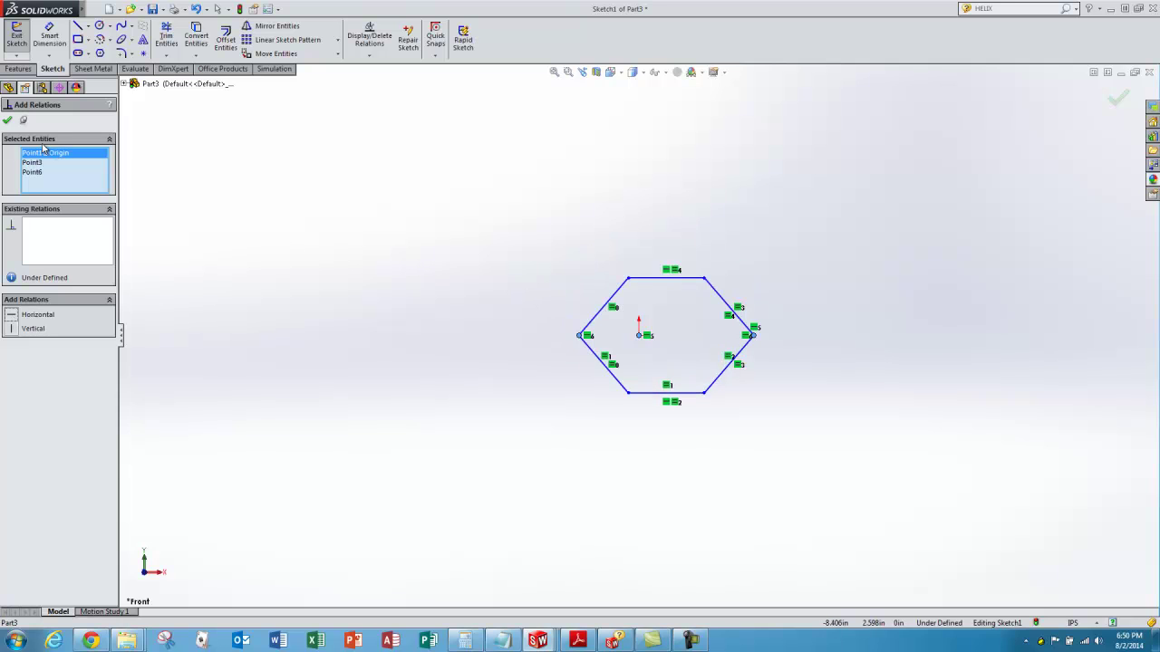
{"action": "left_click", "coordinate": [8, 120]}
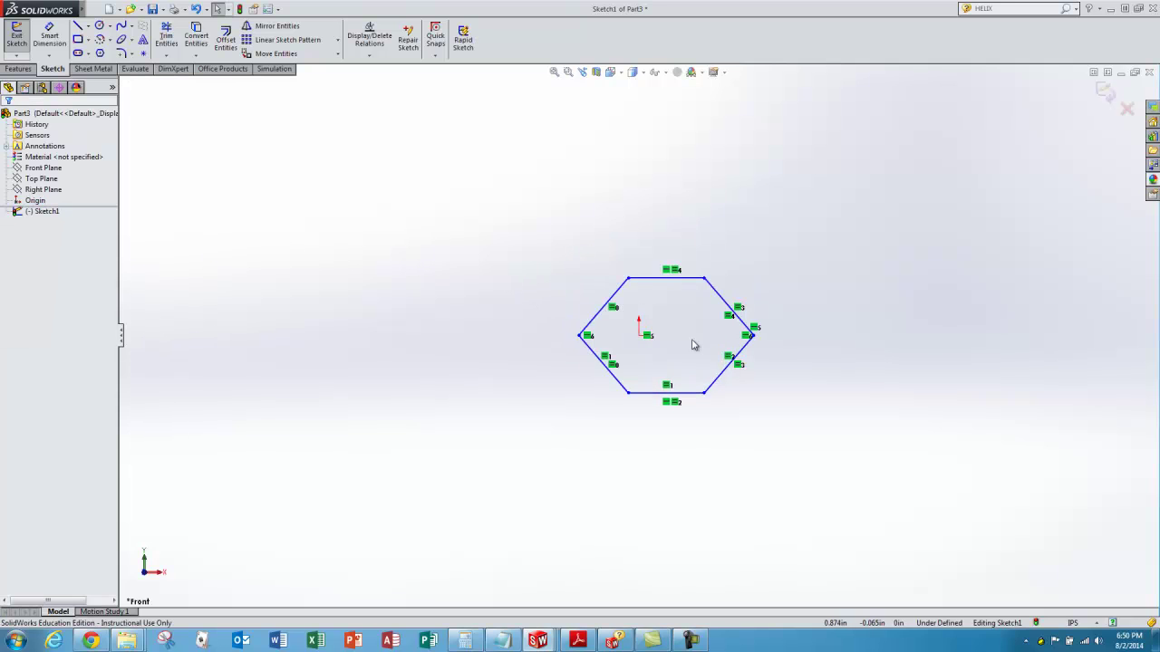
- Place a sketch point at the midpoint of the hexagon's upper edge and another at the midpoint of its lower edge
{"action": "scroll", "coordinate": [689, 345], "scroll_direction": "down", "scroll_amount": 2}
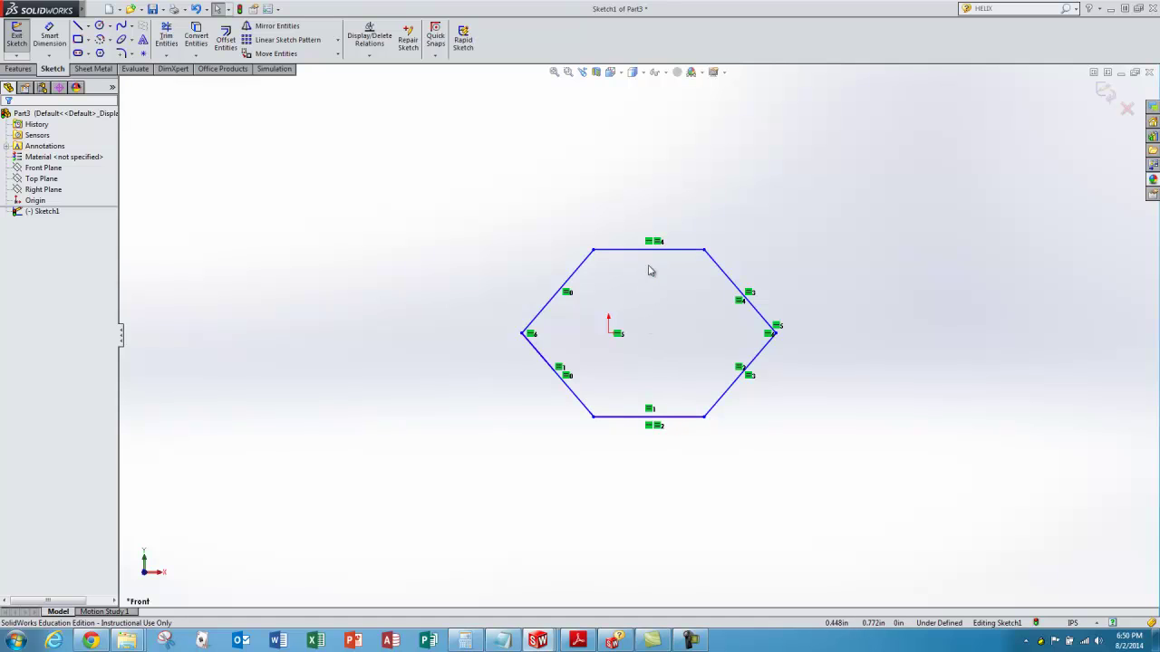
{"action": "left_click", "coordinate": [143, 54]}
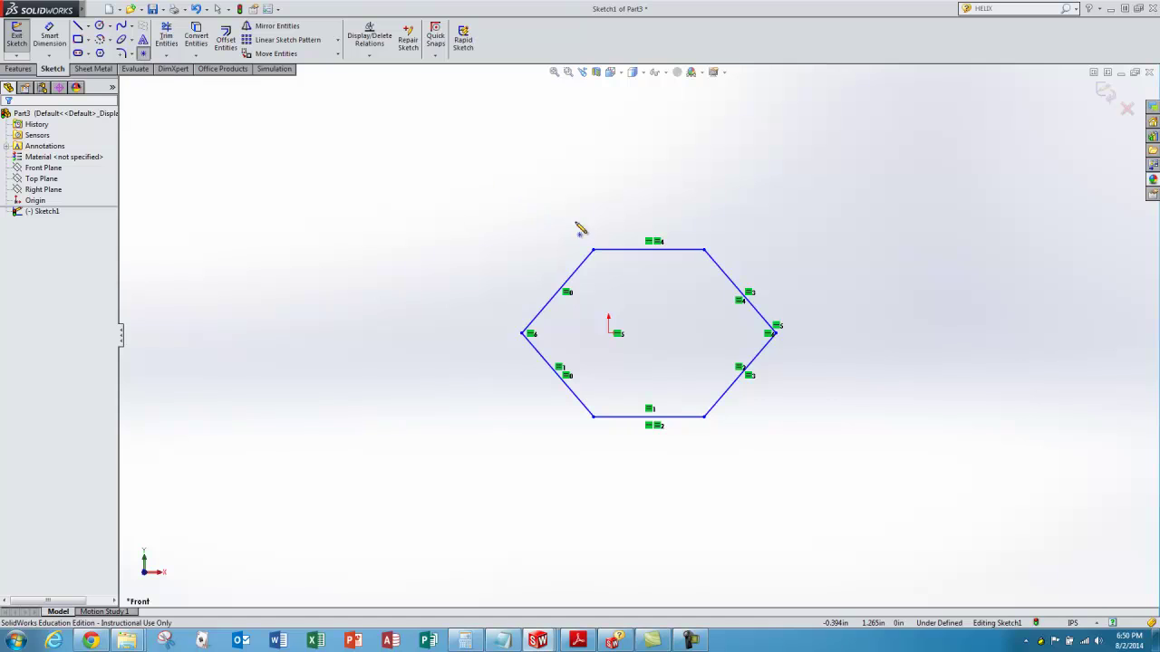
{"action": "left_click", "coordinate": [649, 250]}
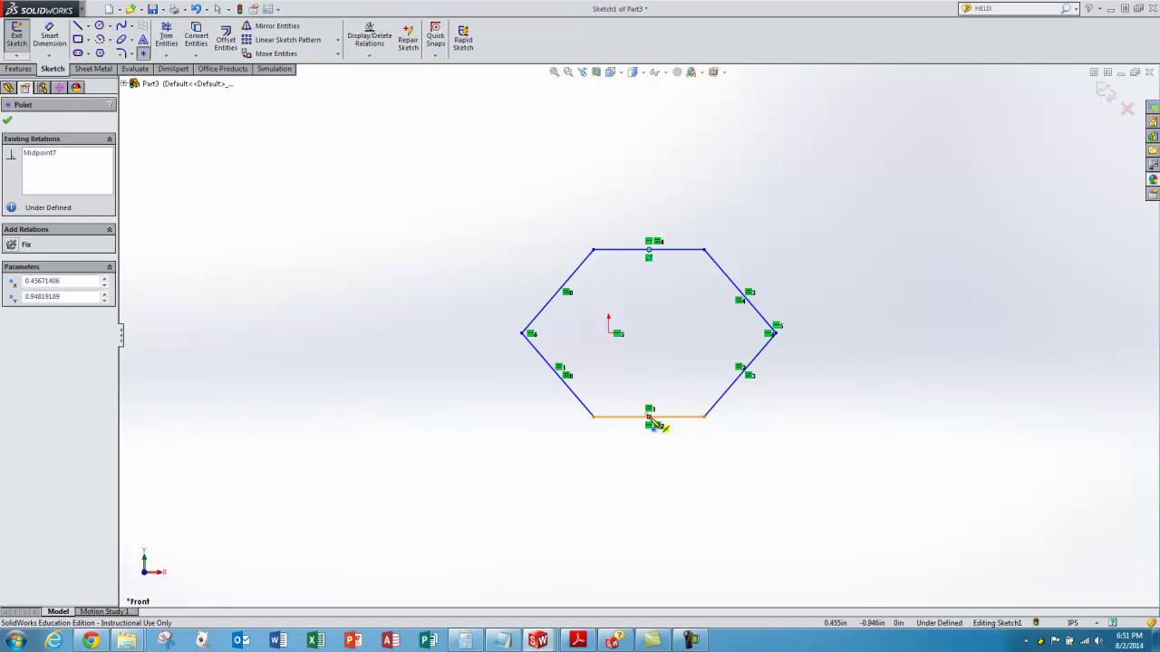
{"action": "left_click", "coordinate": [649, 417]}
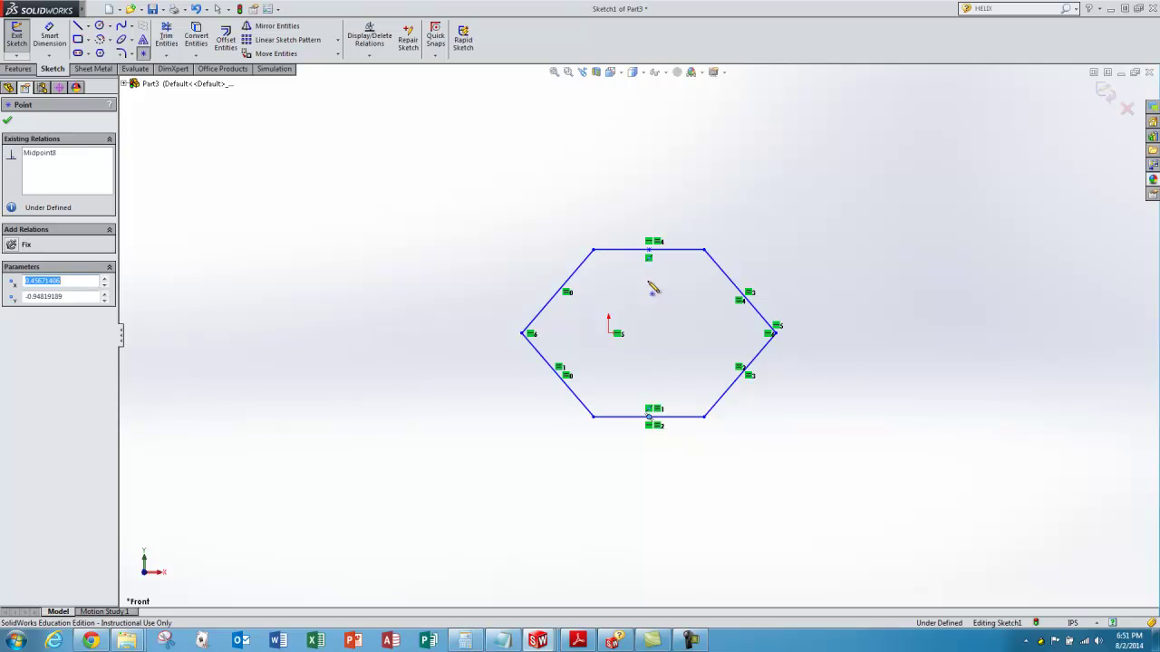
{"action": "left_click", "coordinate": [7, 120]}
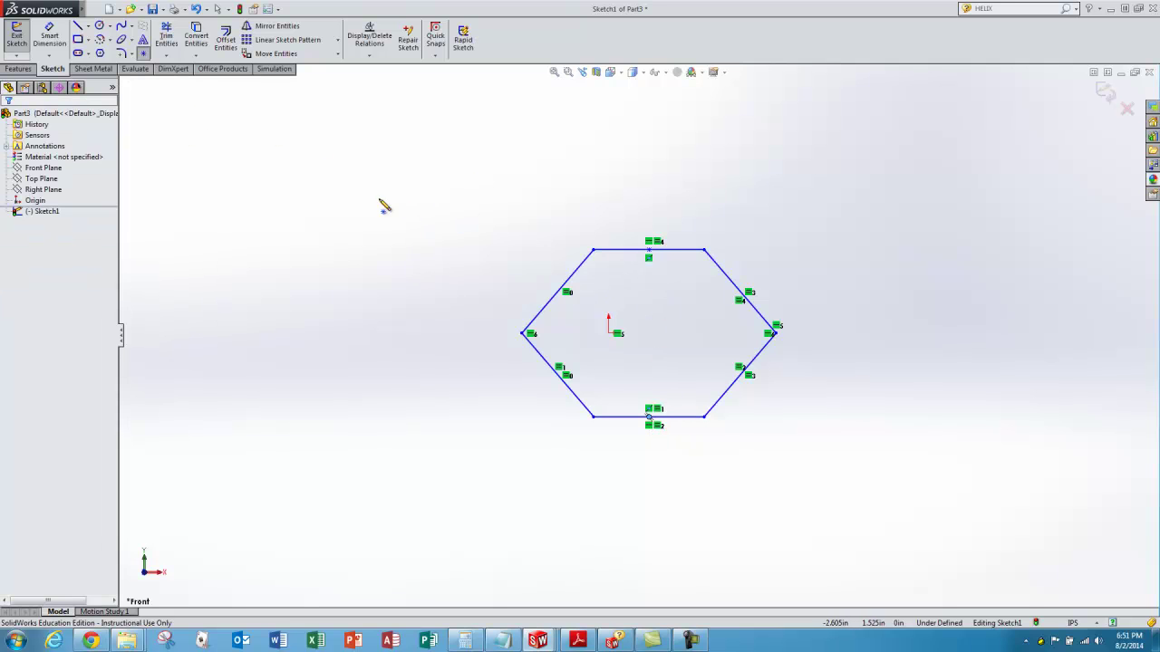
{"action": "key", "text": "Escape"}
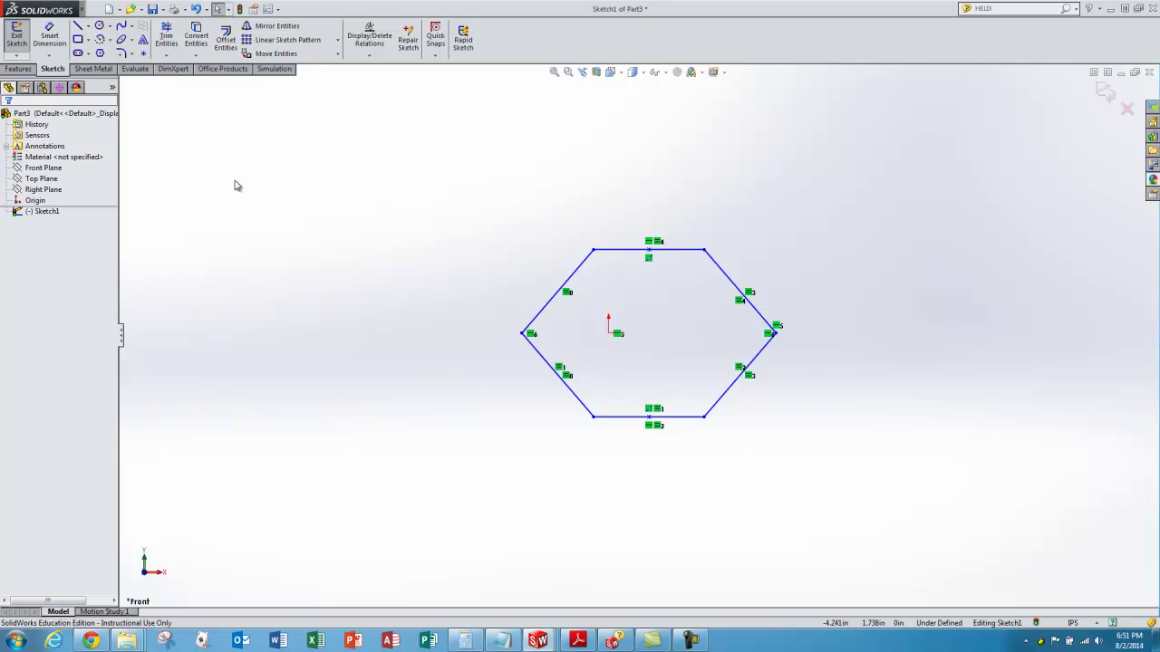
- Add a Vertical relation between the upper edge's midpoint, the lower edge's midpoint and the origin
{"action": "right_click", "coordinate": [292, 366]}
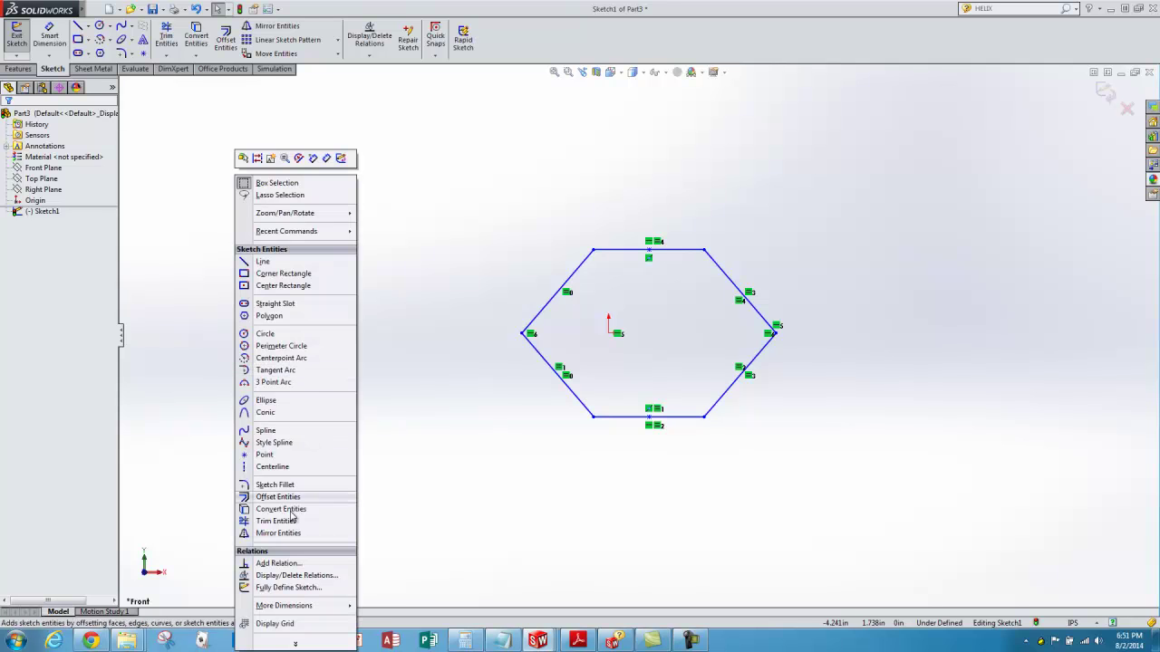
{"action": "left_click", "coordinate": [635, 299]}
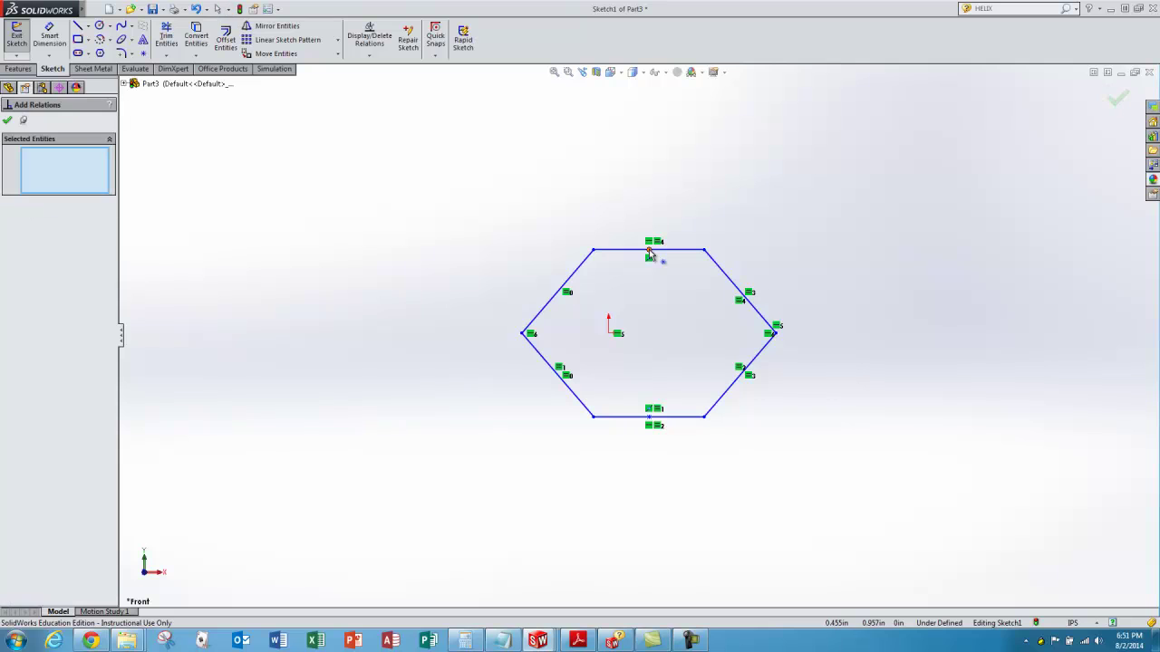
{"action": "left_click", "coordinate": [649, 251]}
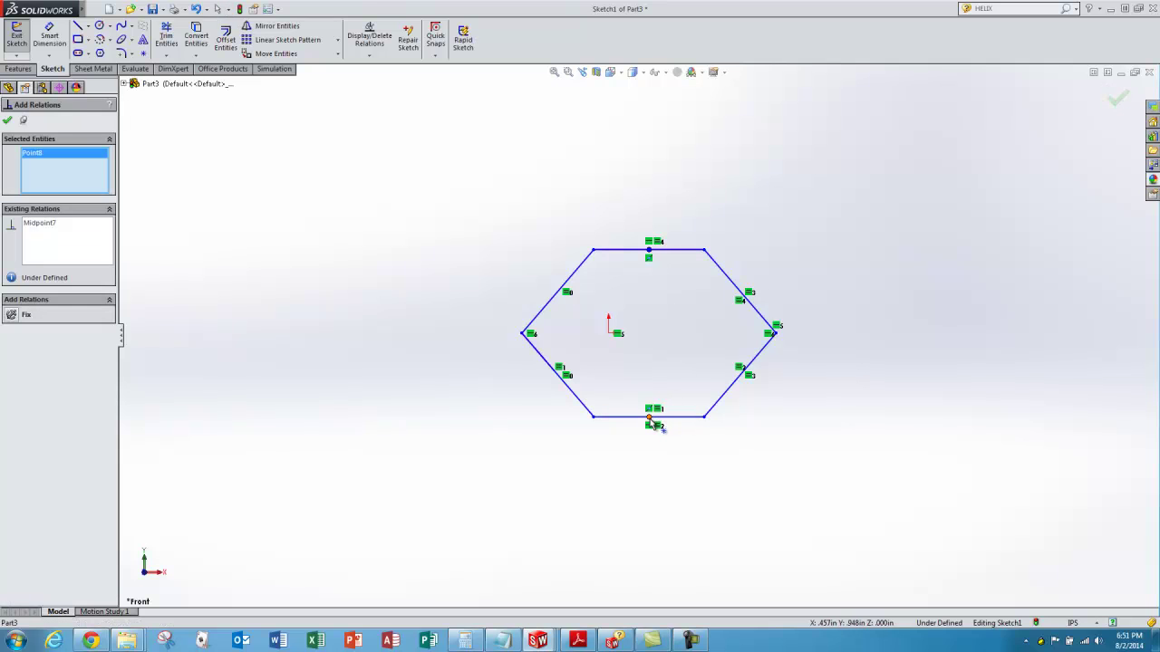
{"action": "left_click", "coordinate": [627, 339]}
{"action": "left_click", "coordinate": [608, 334]}
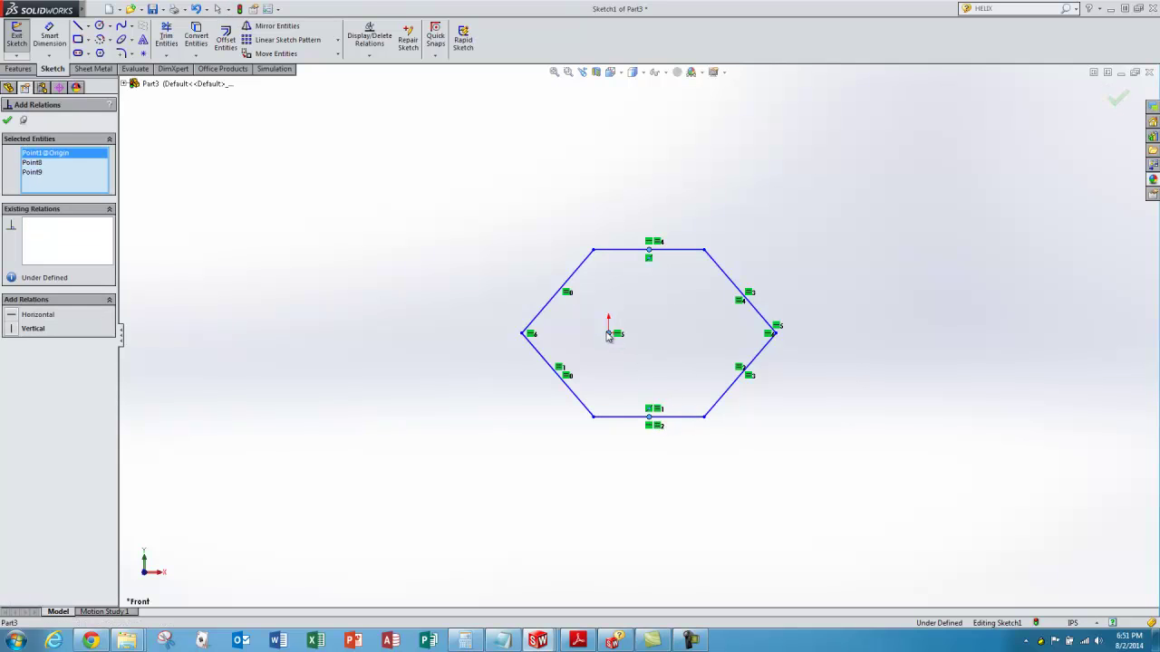
{"action": "left_click", "coordinate": [13, 330]}
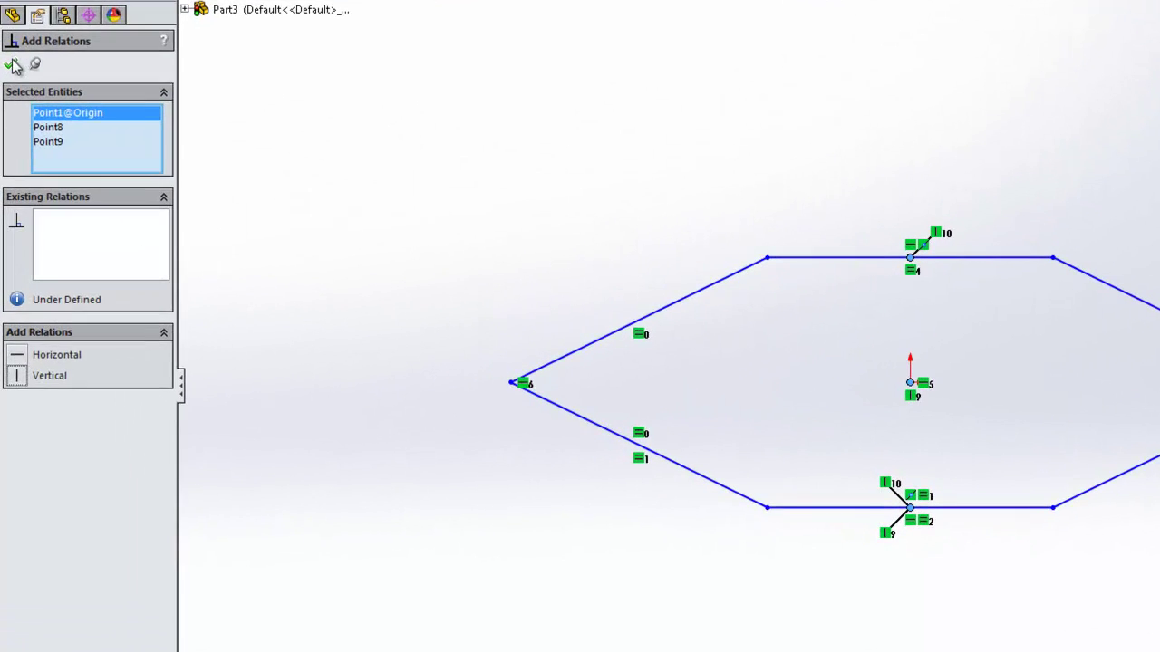
{"action": "key", "text": "Return"}
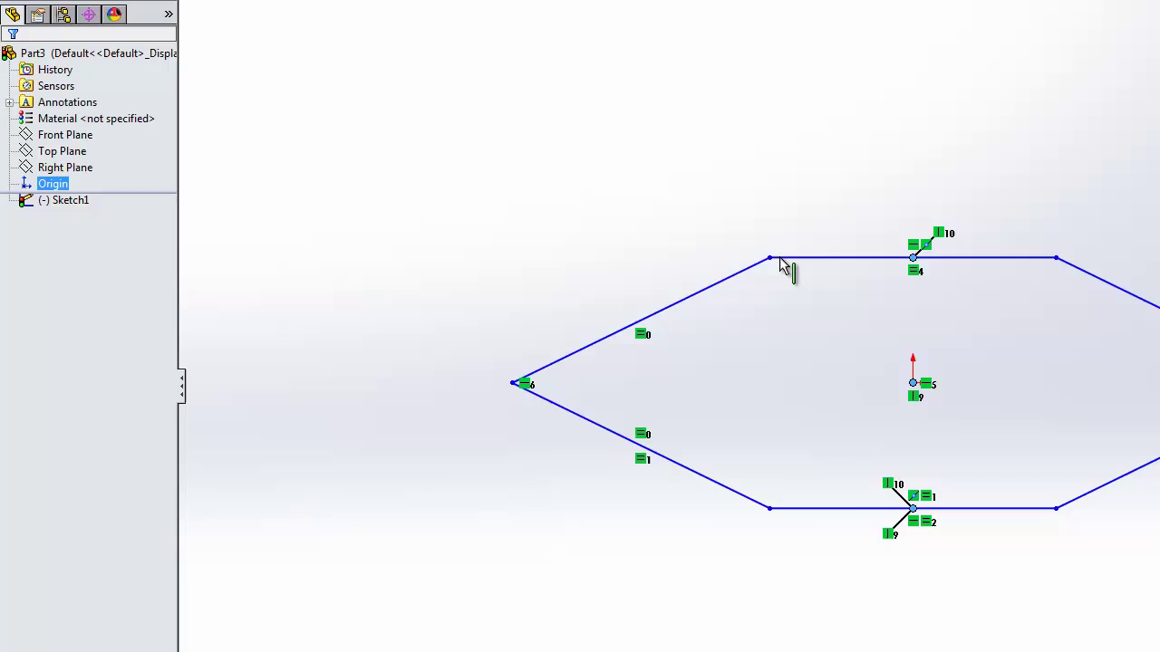
- Pull the hexagon's upper-left vertex to reshape the flattened figure into a nearly regular hexagon
{"action": "left_click", "coordinate": [769, 259]}
{"action": "mouse_move", "coordinate": [791, 90]}
{"action": "left_mouse_down"}
{"action": "mouse_move", "coordinate": [783, 192]}
{"action": "mouse_move", "coordinate": [785, 168]}
{"action": "left_mouse_up"}
{"action": "left_click", "coordinate": [641, 124]}
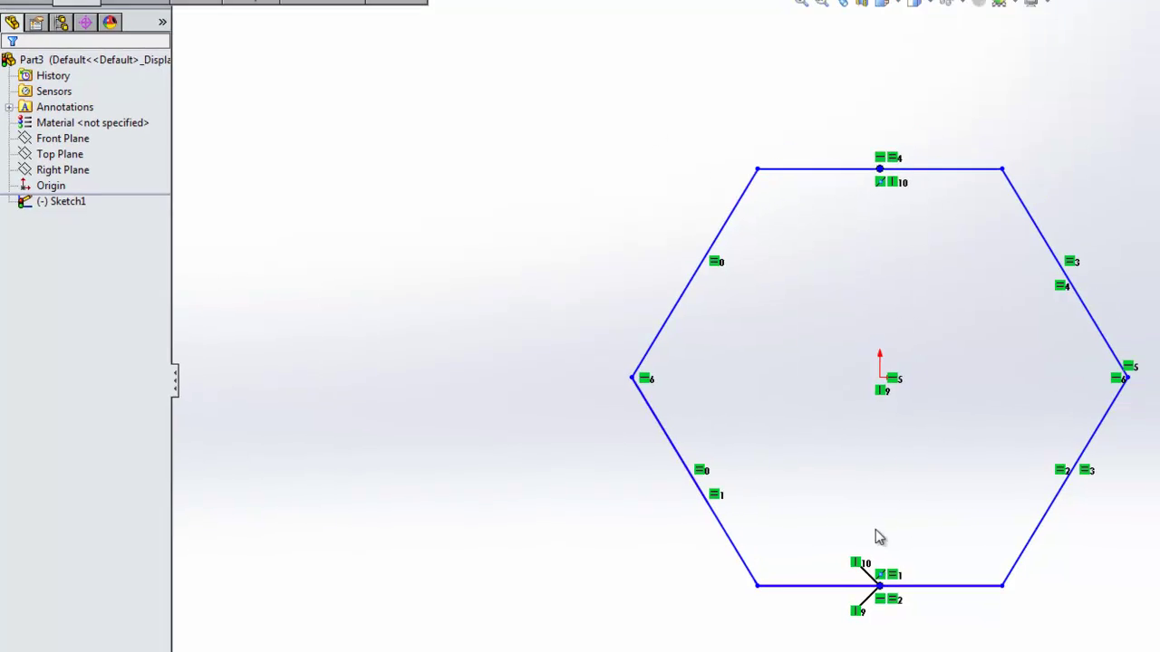
{"action": "scroll", "coordinate": [625, 489], "scroll_direction": "up", "scroll_amount": 3}
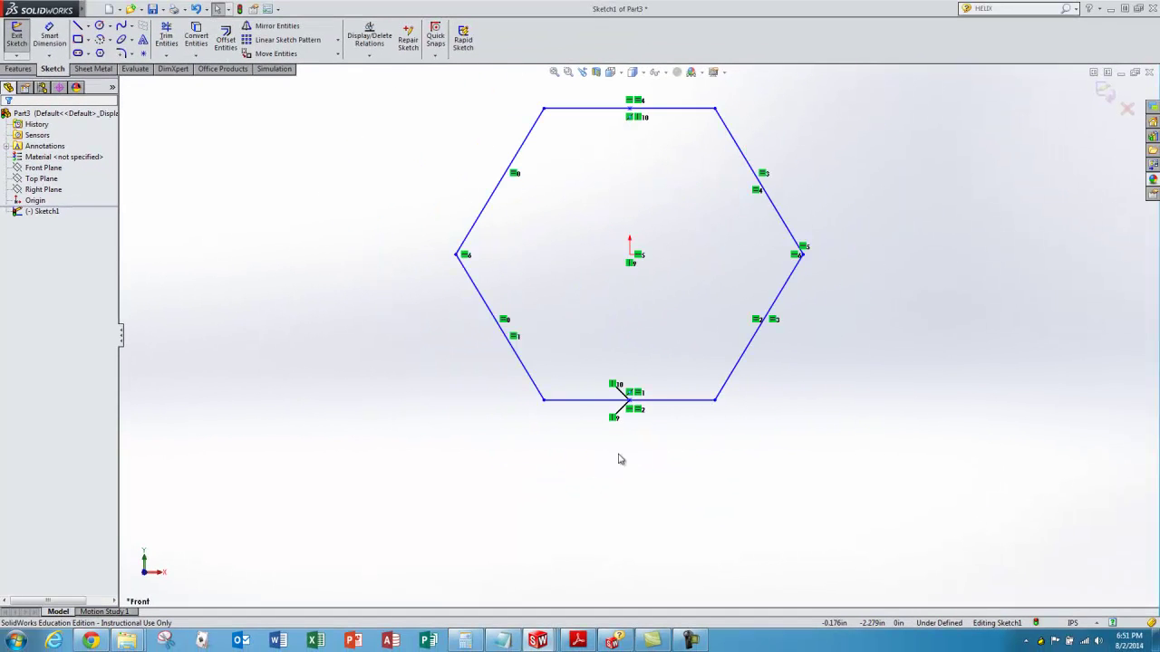
{"action": "scroll", "coordinate": [655, 104], "scroll_direction": "down", "scroll_amount": 1}
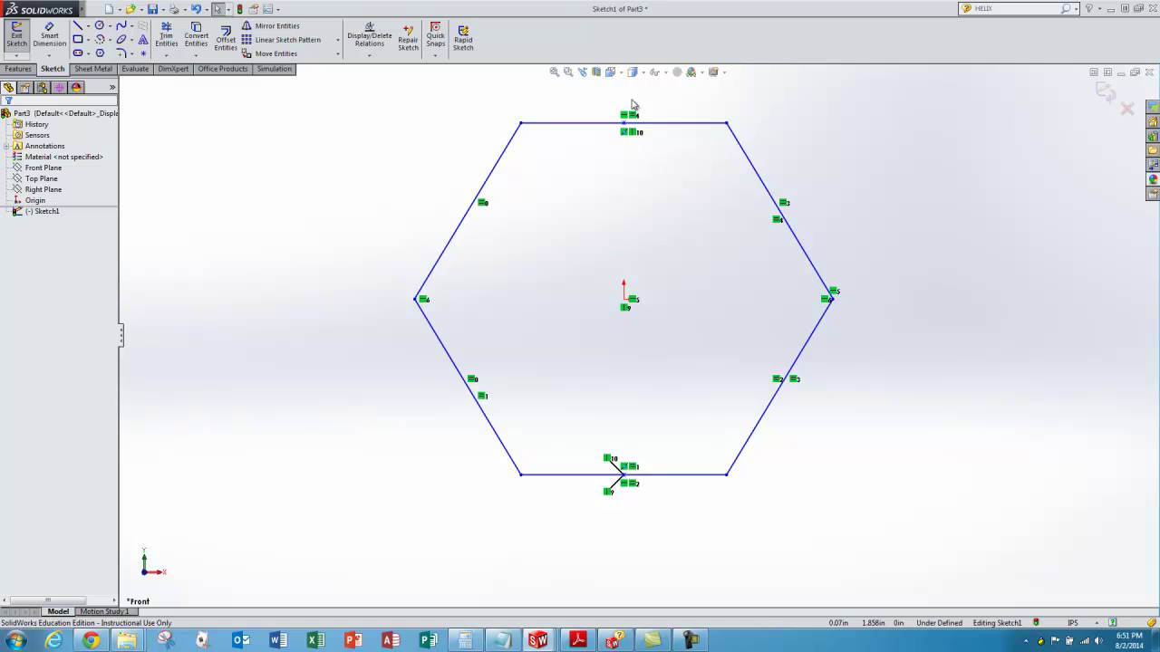
{"action": "scroll", "coordinate": [638, 107], "scroll_direction": "up", "scroll_amount": 1}
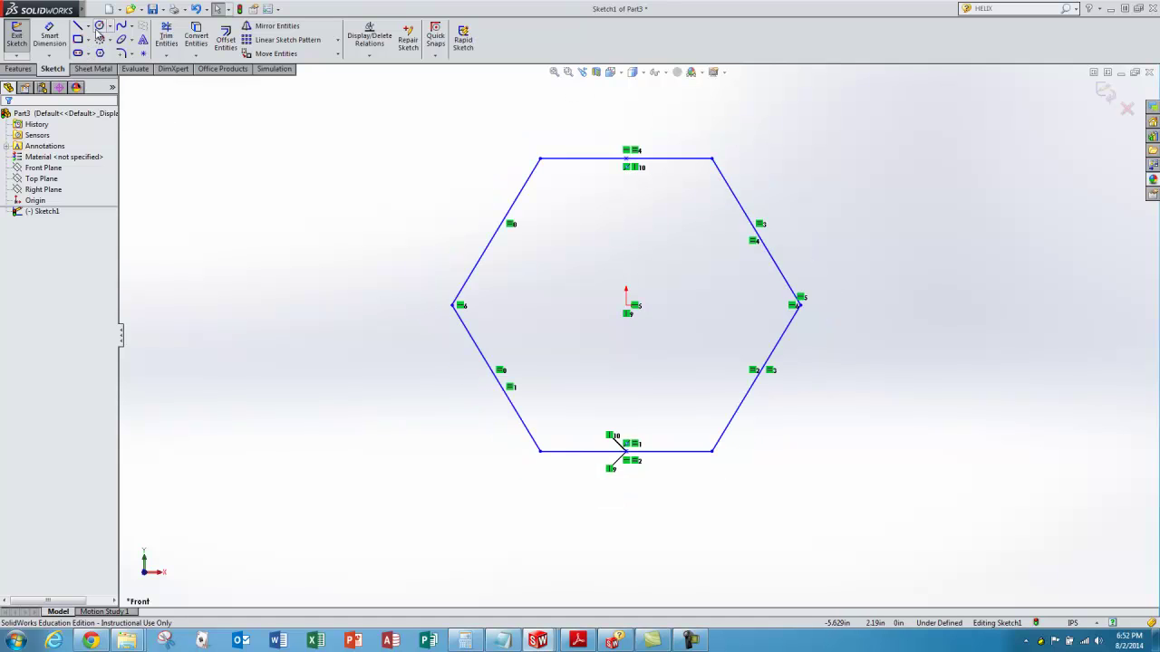
- Draw a circle about 5.29 in in diameter around the hexagon, centred on the origin, and make it construction geometry
{"action": "left_click", "coordinate": [100, 27]}
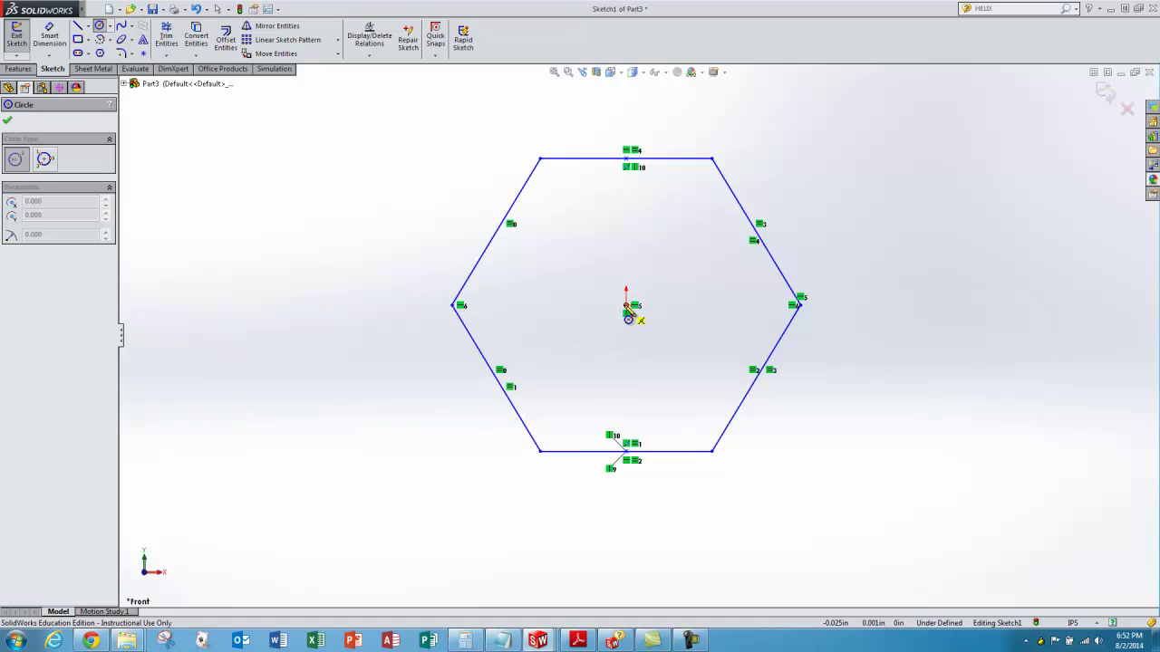
{"action": "mouse_move", "coordinate": [628, 312]}
{"action": "left_mouse_down"}
{"action": "mouse_move", "coordinate": [806, 461]}
{"action": "mouse_move", "coordinate": [813, 446]}
{"action": "left_mouse_up"}
{"action": "left_click", "coordinate": [8, 122]}
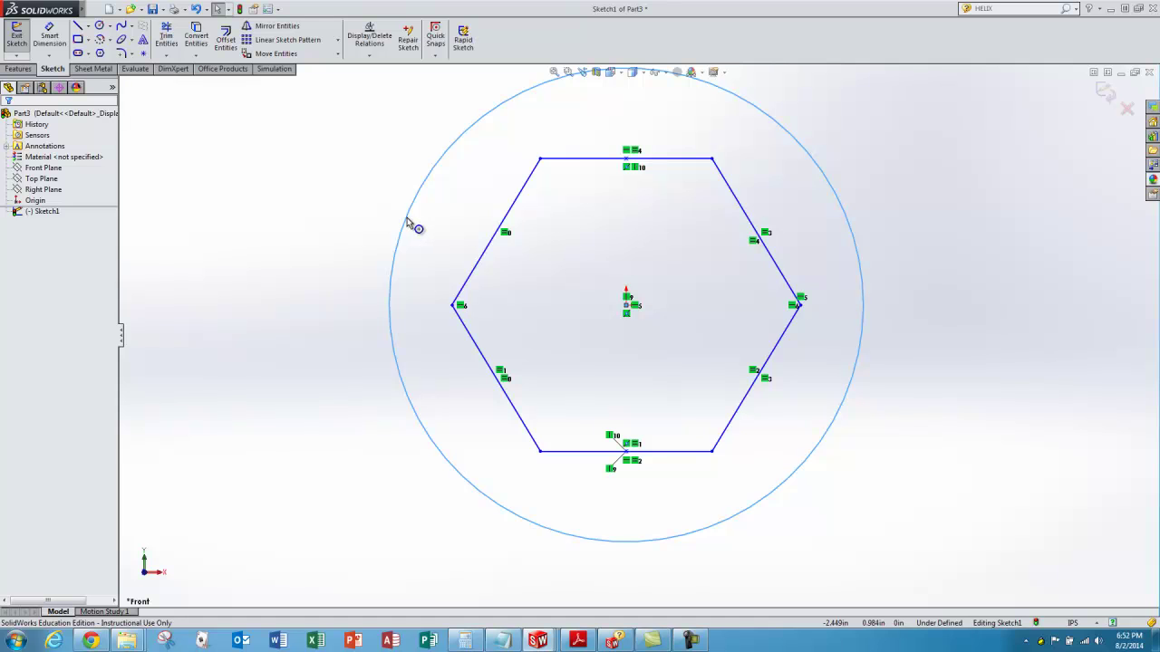
{"action": "left_click", "coordinate": [357, 267]}
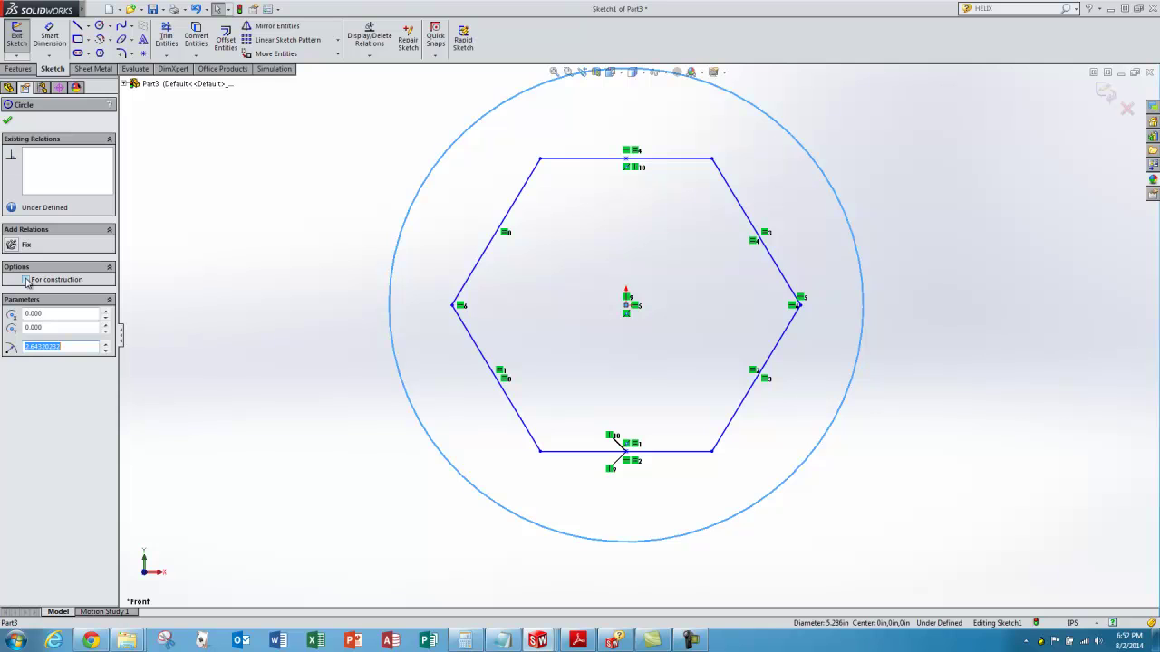
{"action": "left_click", "coordinate": [26, 280]}
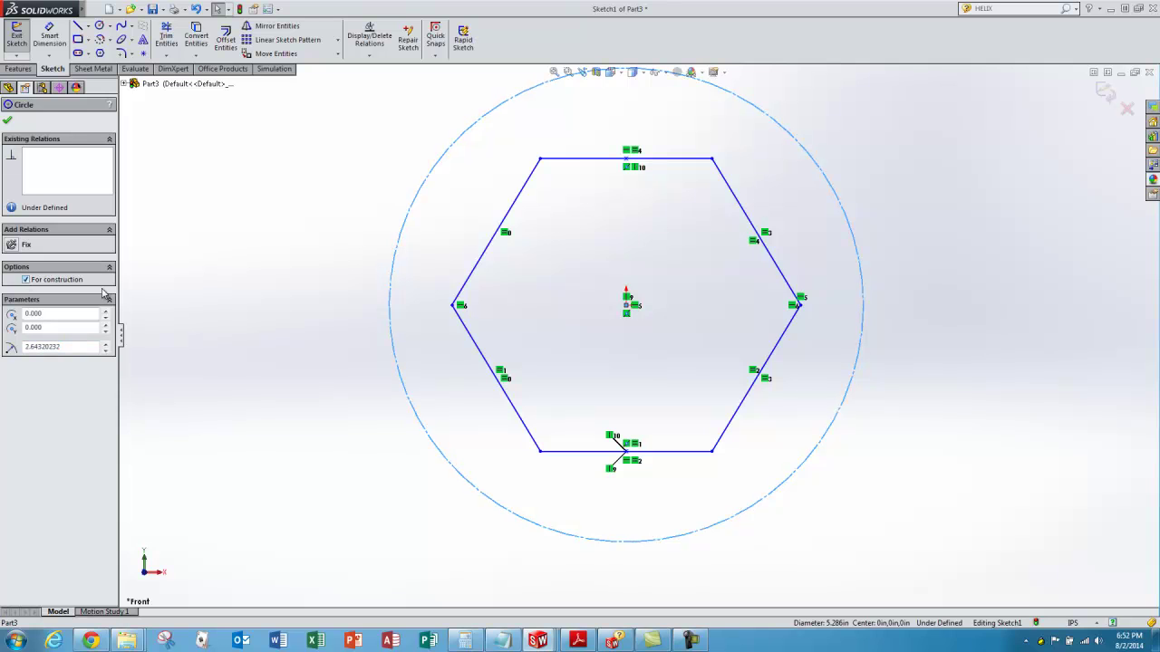
{"action": "left_click", "coordinate": [7, 120]}
{"action": "key", "text": "f"}
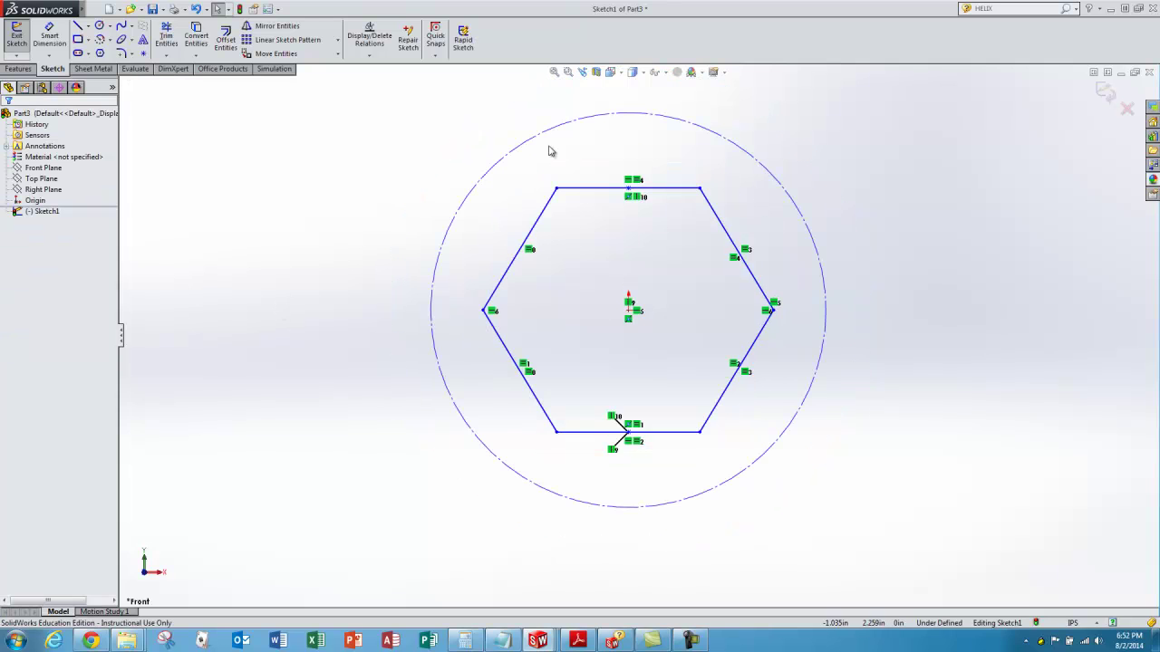
{"action": "key", "text": "f"}
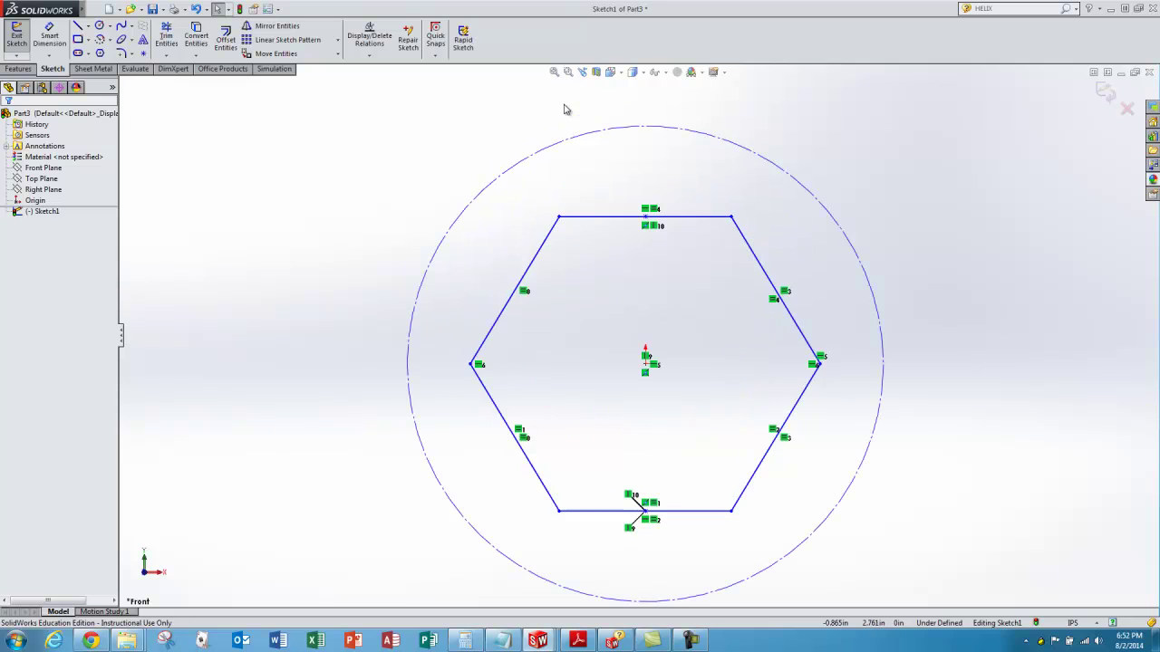
- Add a Coincident relation between the hexagon's upper-right vertex and the construction circle
{"action": "right_click", "coordinate": [168, 213]}
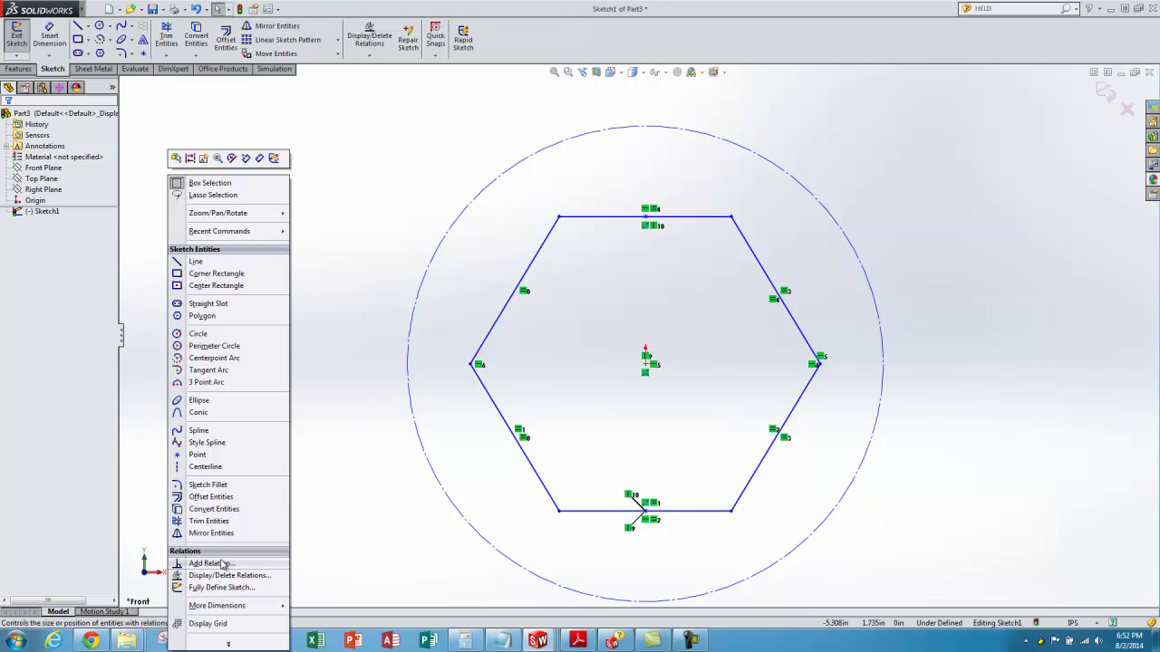
{"action": "left_click", "coordinate": [472, 317]}
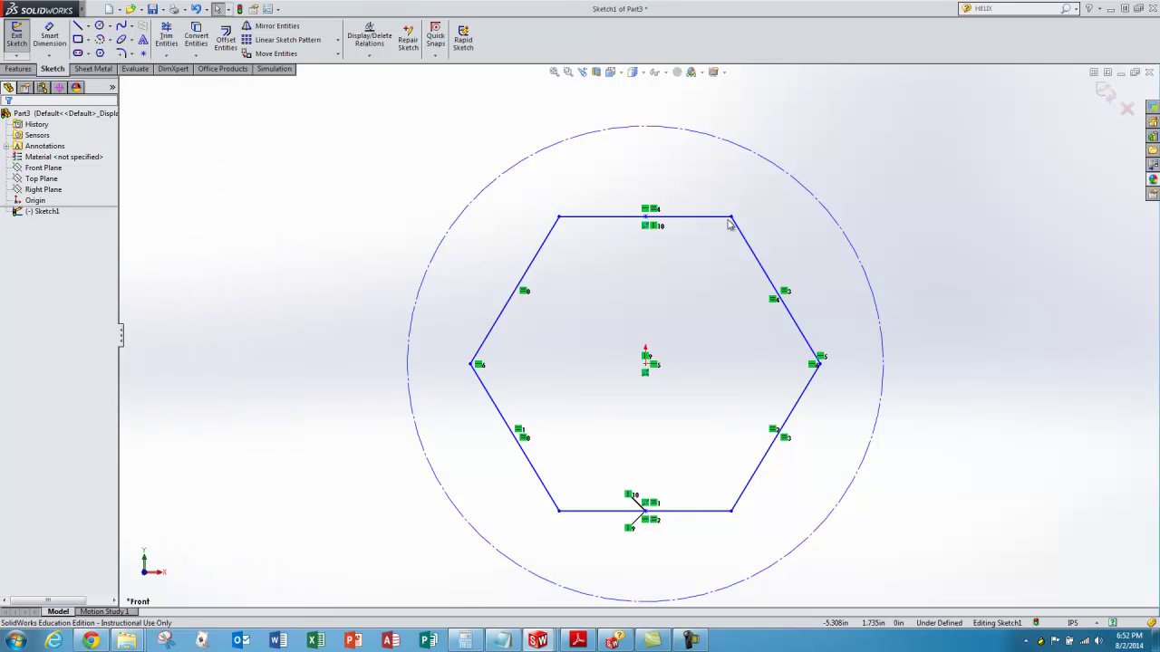
{"action": "left_click", "coordinate": [732, 217]}
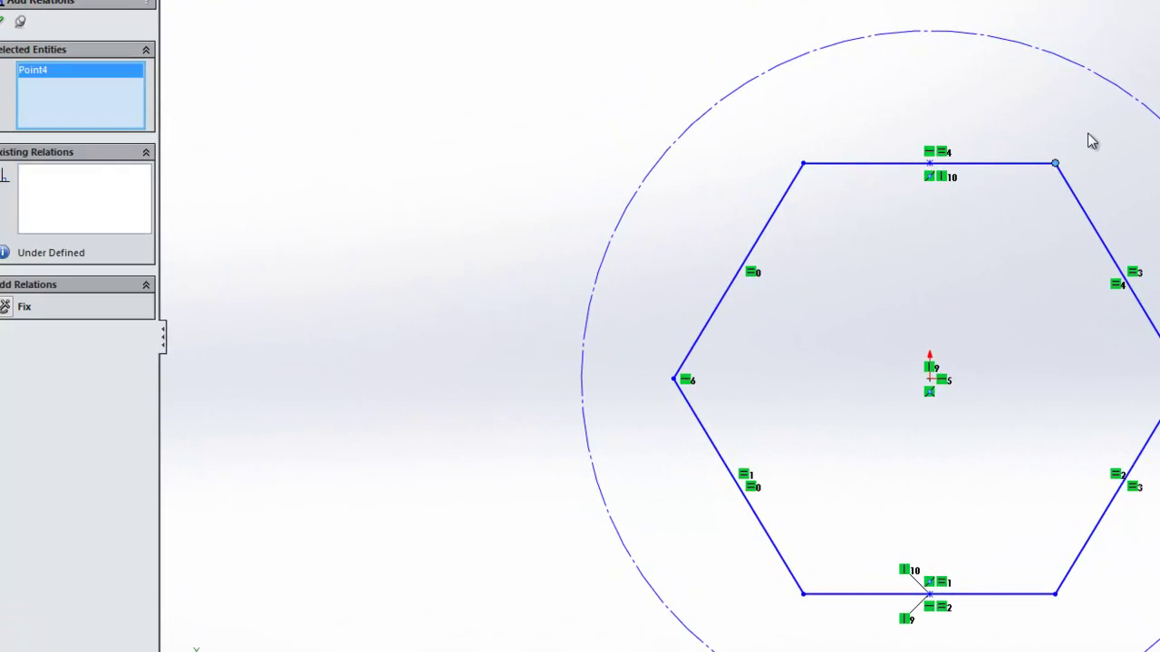
{"action": "left_click", "coordinate": [1125, 95]}
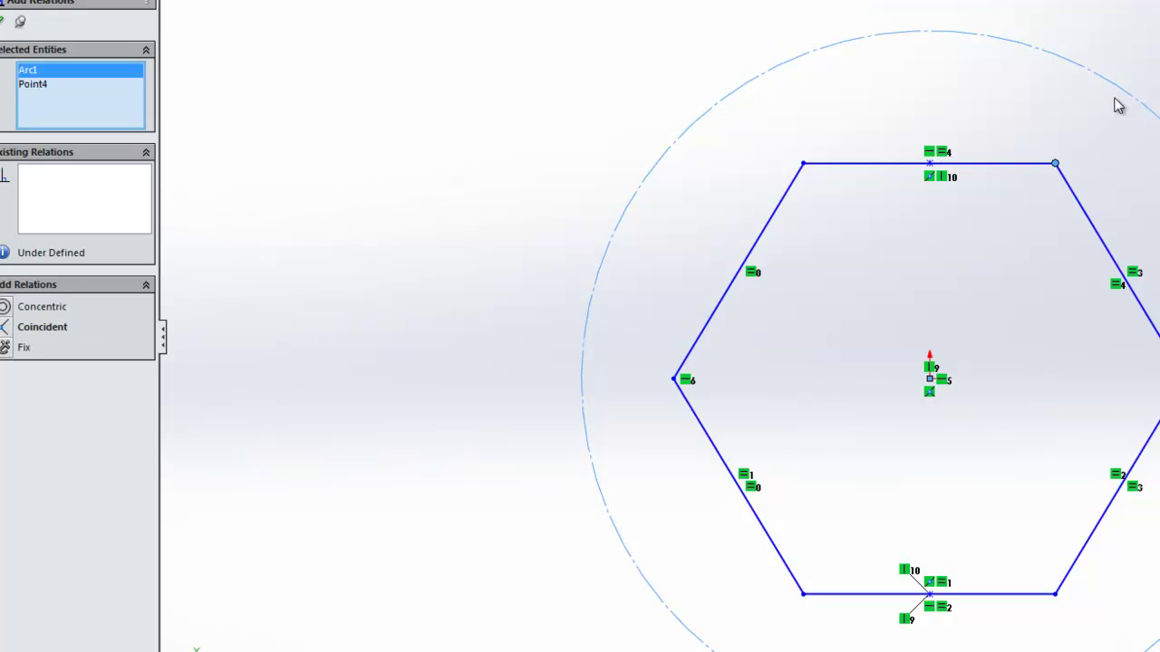
{"action": "left_click", "coordinate": [4, 328]}
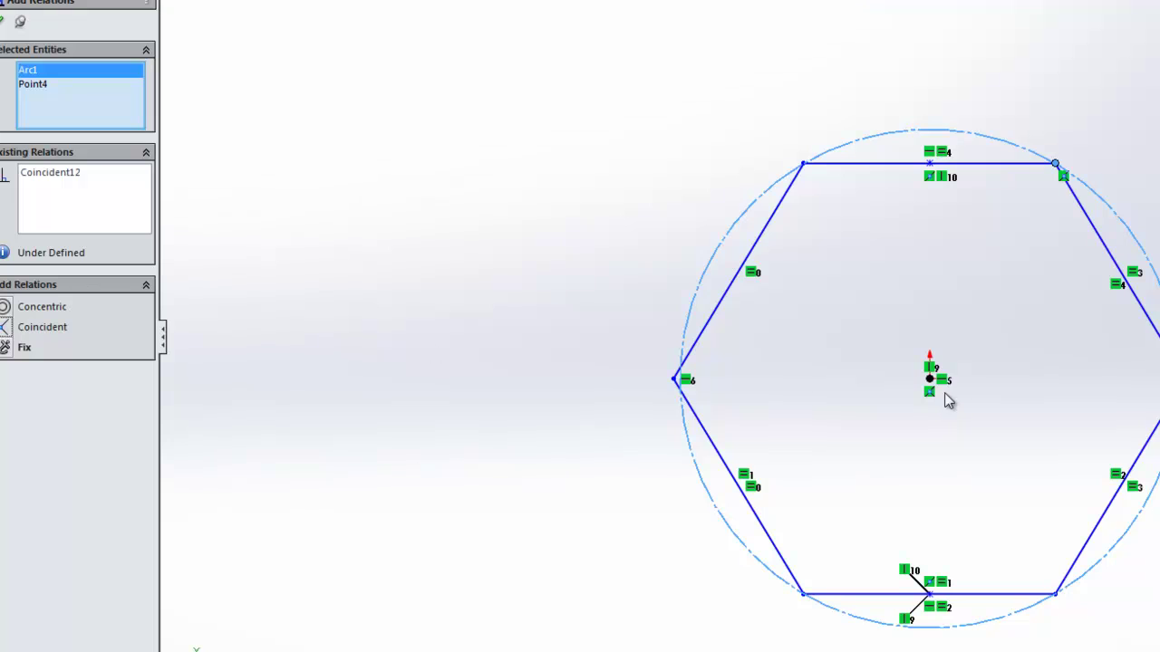
- Add a Coincident relation between the hexagon's right vertex and the construction circle, and pull the upper-left vertex slightly inward along the figure
{"action": "right_click", "coordinate": [47, 89]}
{"action": "left_click", "coordinate": [136, 93]}
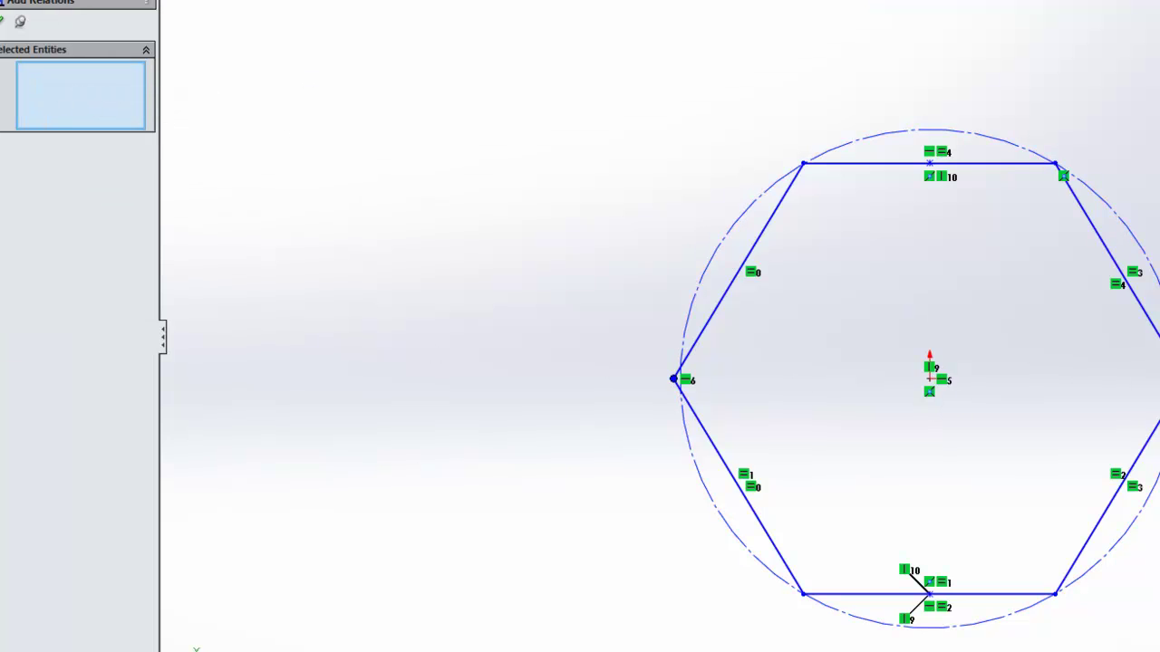
{"action": "left_click", "coordinate": [674, 378]}
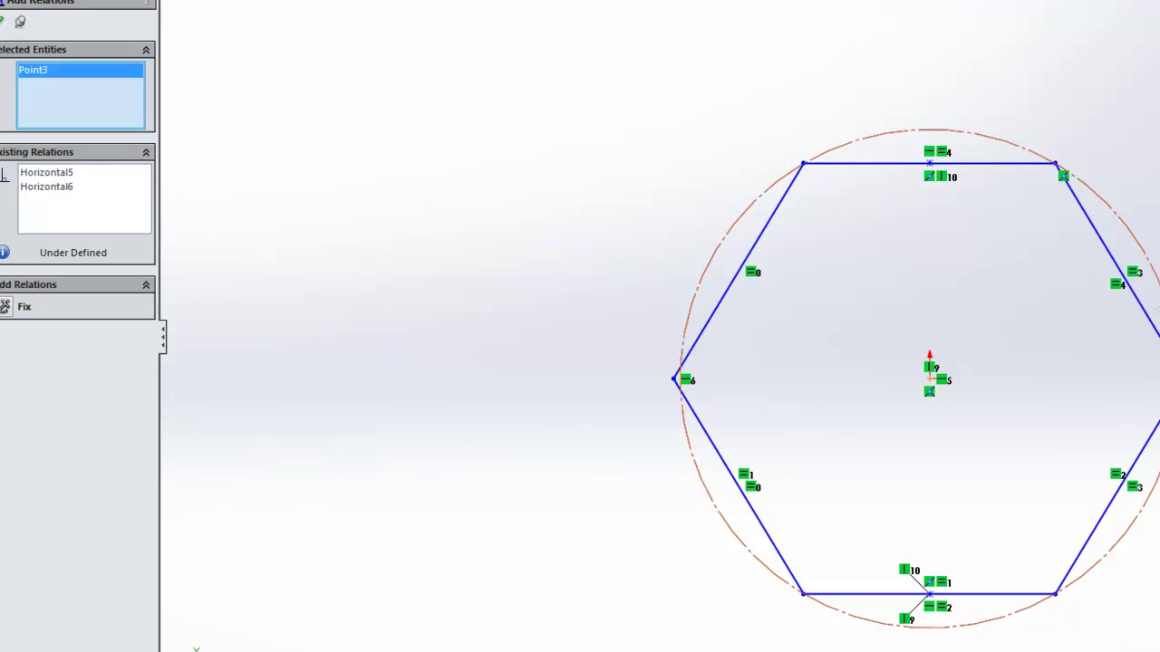
{"action": "left_click", "coordinate": [1149, 295]}
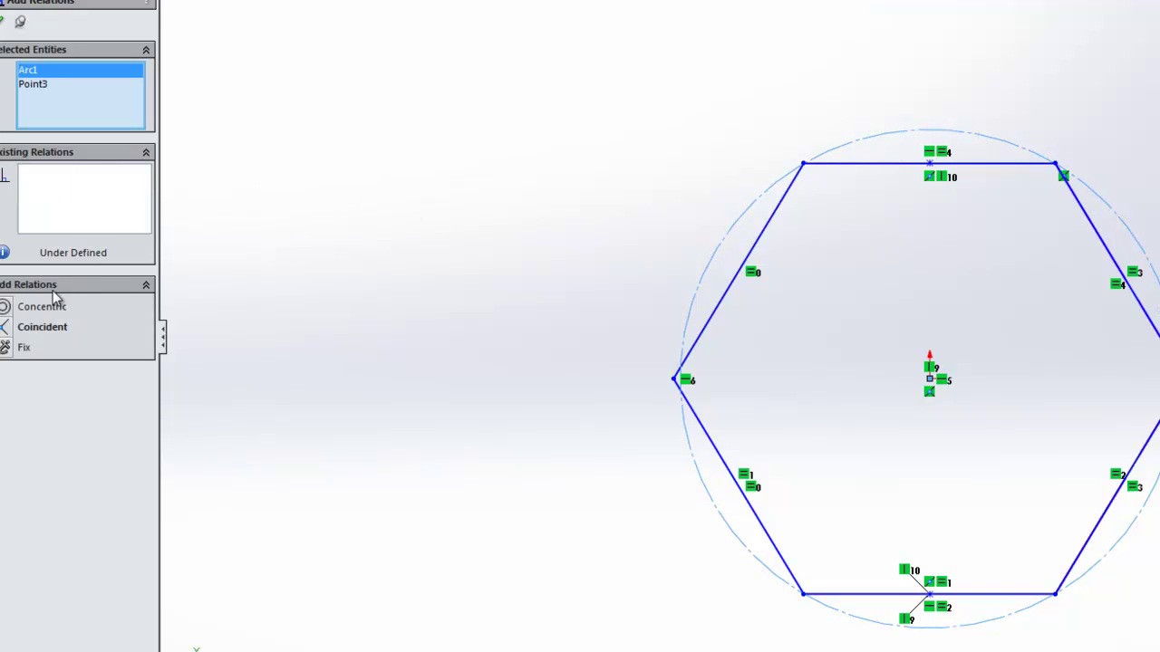
{"action": "left_click", "coordinate": [9, 328]}
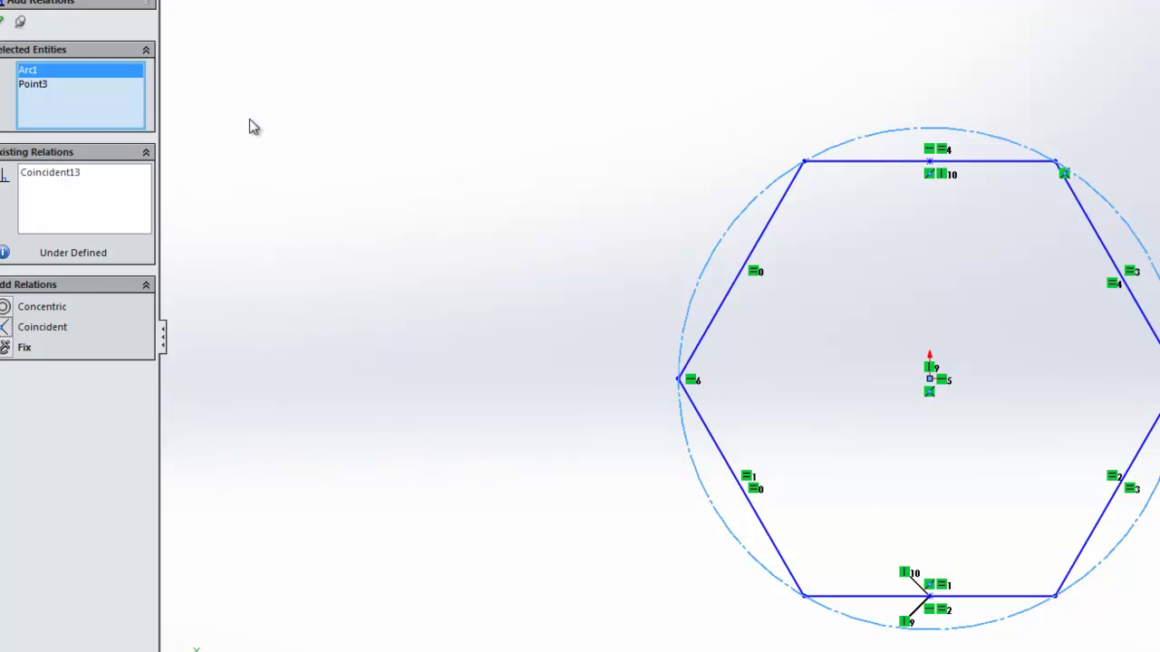
{"action": "left_click", "coordinate": [2, 20]}
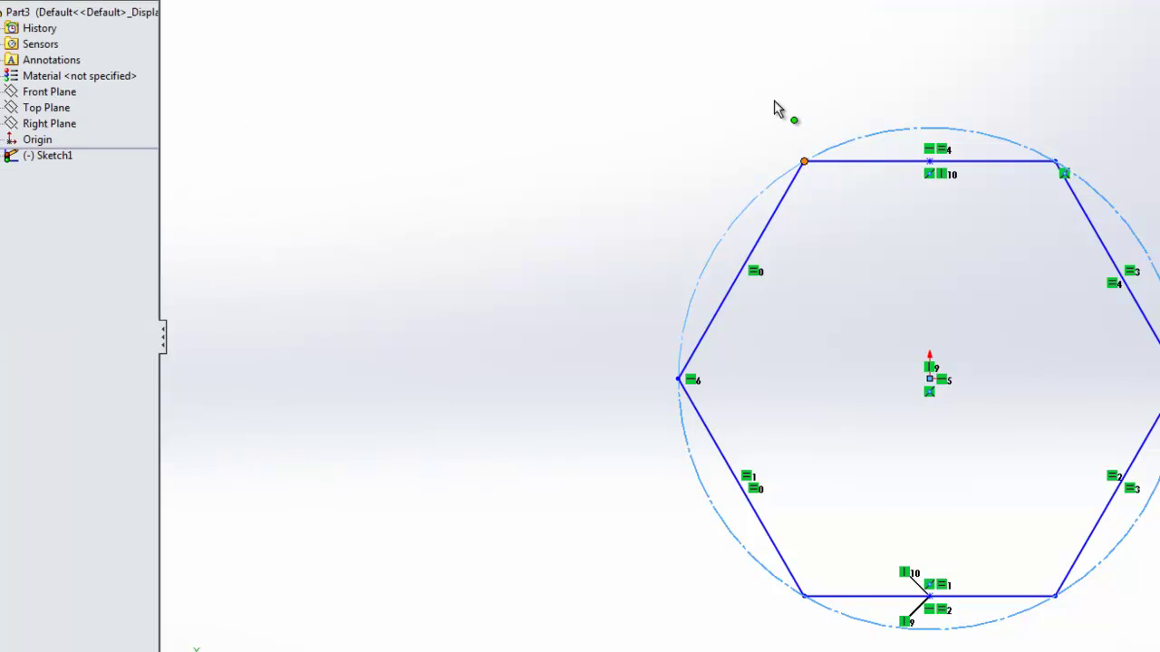
{"action": "mouse_move", "coordinate": [804, 162]}
{"action": "left_mouse_down"}
{"action": "mouse_move", "coordinate": [756, 74]}
{"action": "mouse_move", "coordinate": [857, 251]}
{"action": "mouse_move", "coordinate": [762, 131]}
{"action": "mouse_move", "coordinate": [807, 214]}
{"action": "mouse_move", "coordinate": [790, 182]}
{"action": "left_mouse_up"}
- Make the hexagon's upper-left vertex coincident with the construction circle, dimension the distance between the two horizontal sides as 1.5 in, and exit the sketch
{"action": "left_click", "coordinate": [667, 152]}
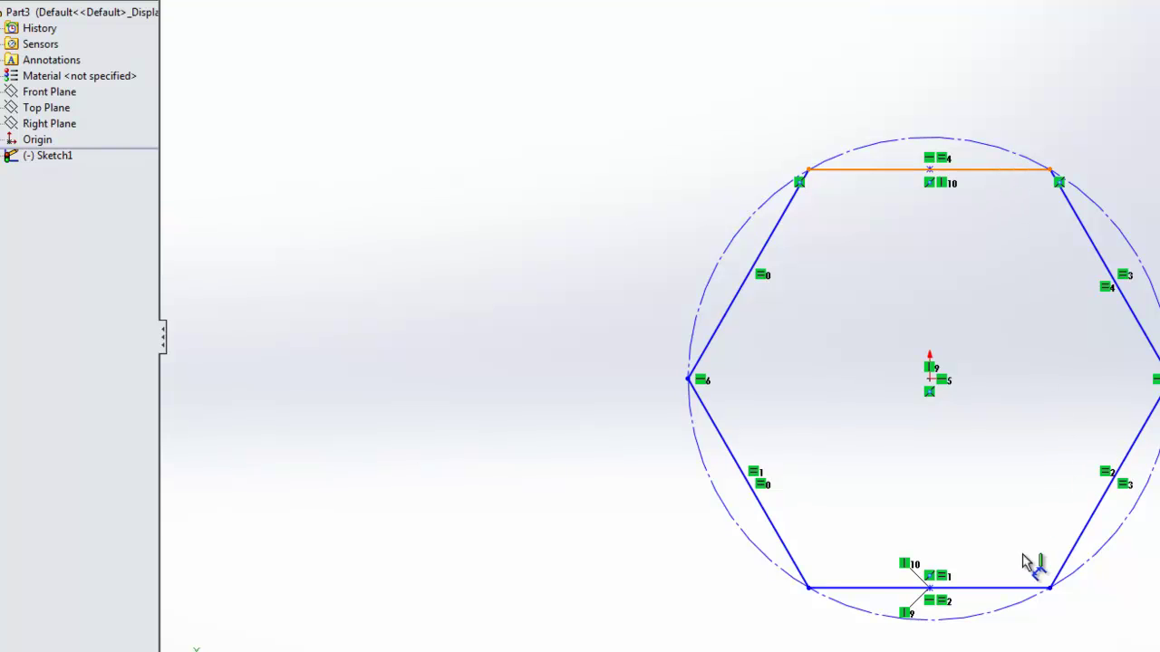
{"action": "left_click", "coordinate": [1016, 589]}
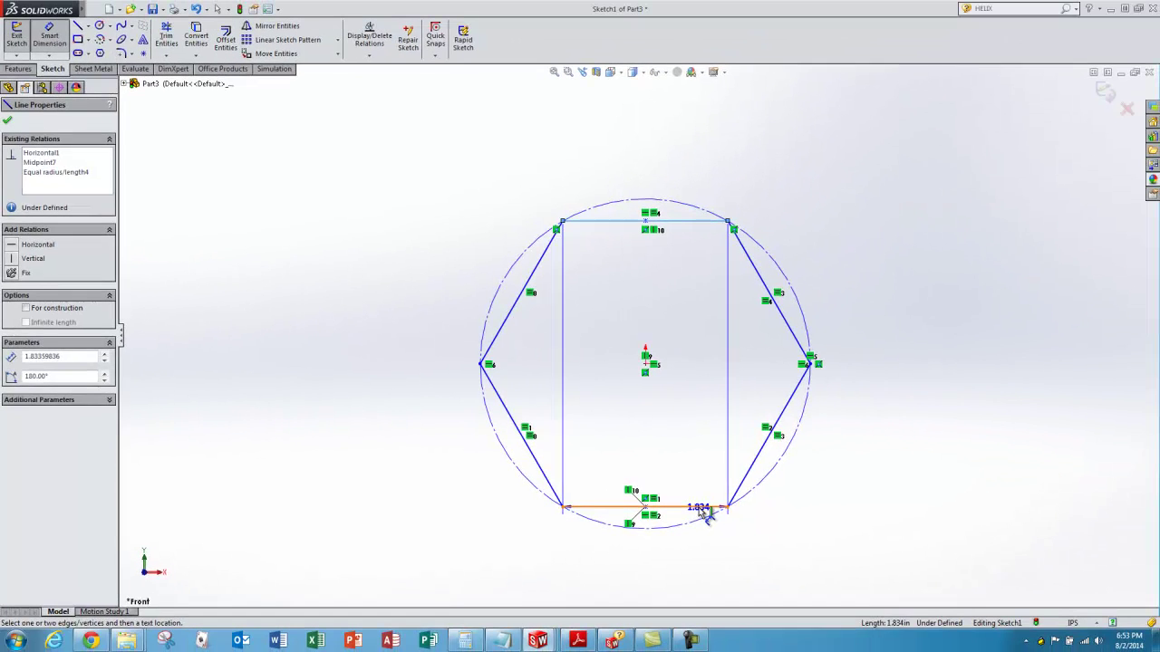
{"action": "left_click", "coordinate": [708, 509]}
{"action": "left_click", "coordinate": [900, 366]}
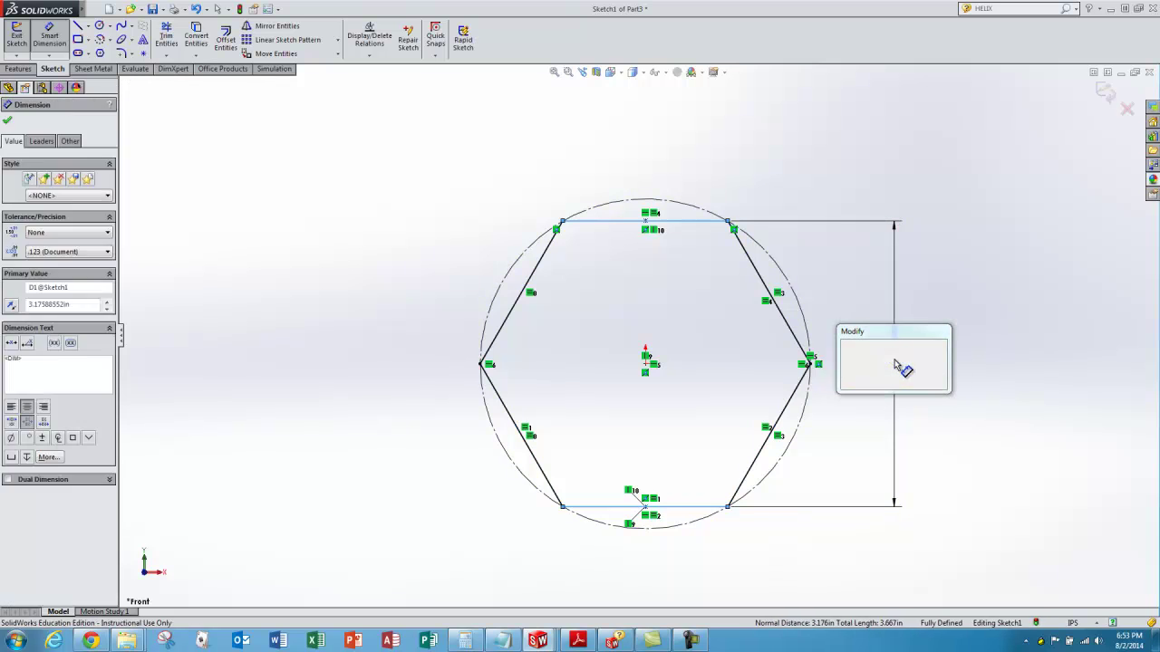
{"action": "type", "text": "1.5"}
{"action": "key", "text": "Return"}
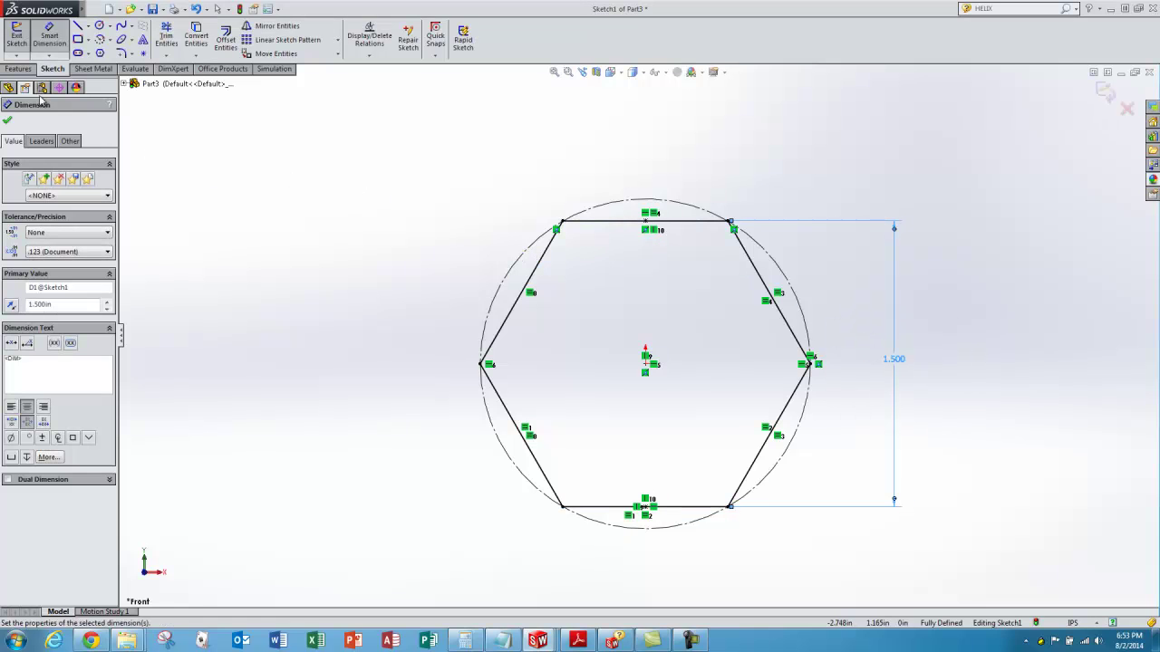
{"action": "left_click", "coordinate": [8, 123]}
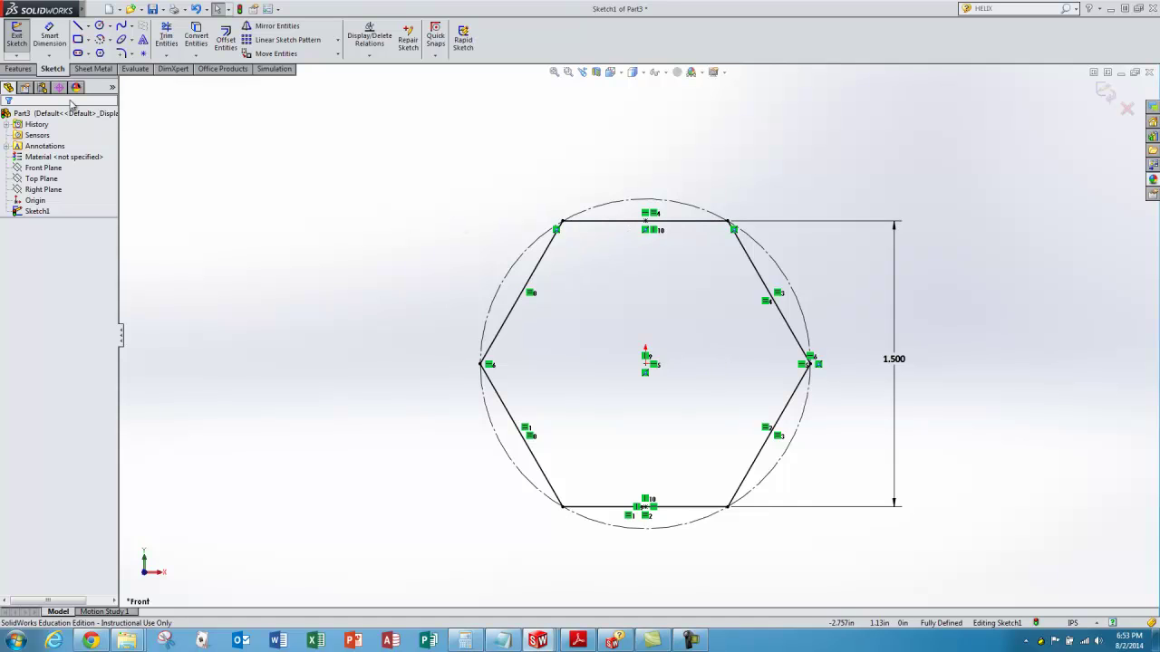
{"action": "left_click", "coordinate": [17, 37]}
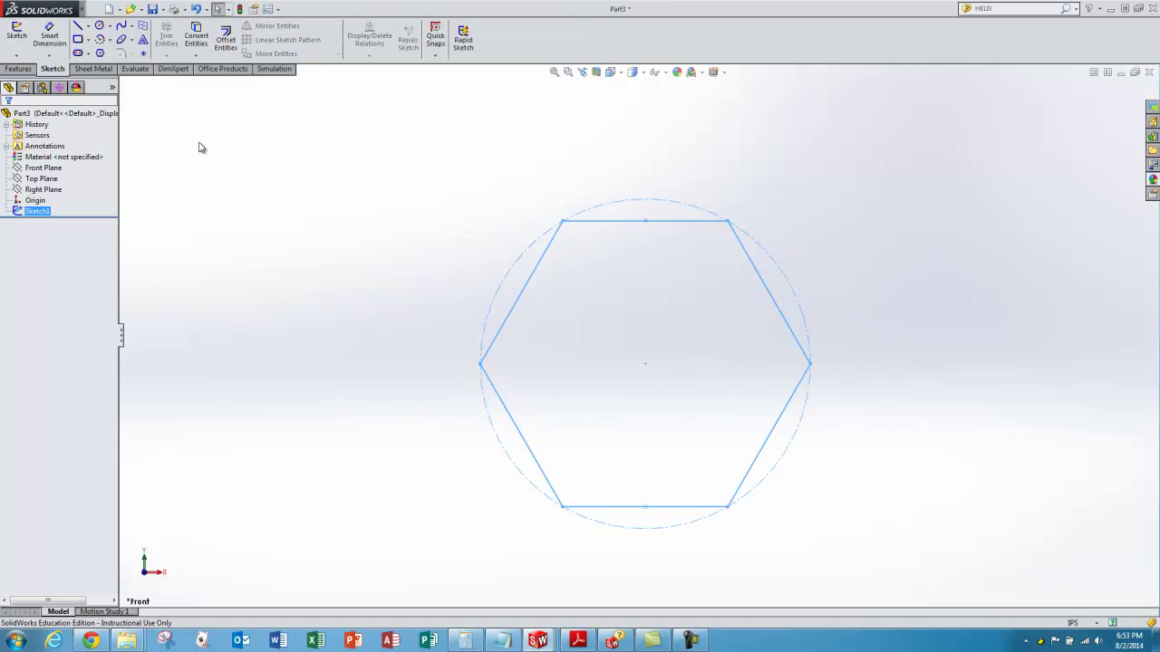
- Extrude the hexagon sketch as a blind boss with a depth of 39/64 in to form the bolt head
{"action": "left_click", "coordinate": [18, 69]}
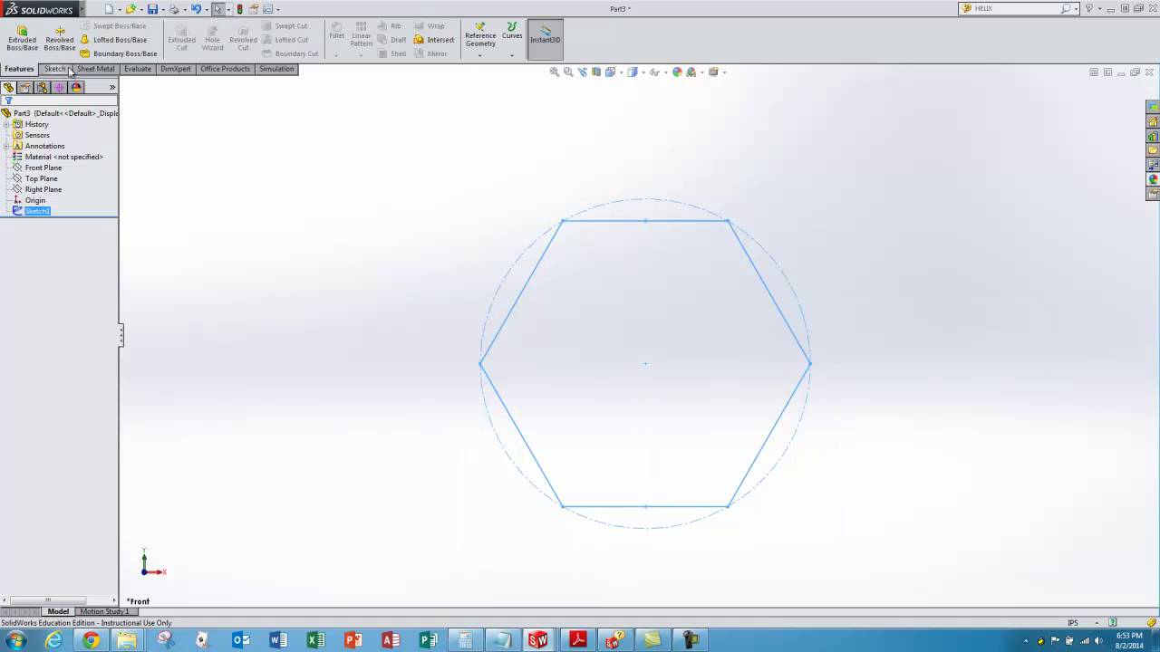
{"action": "left_click", "coordinate": [22, 40]}
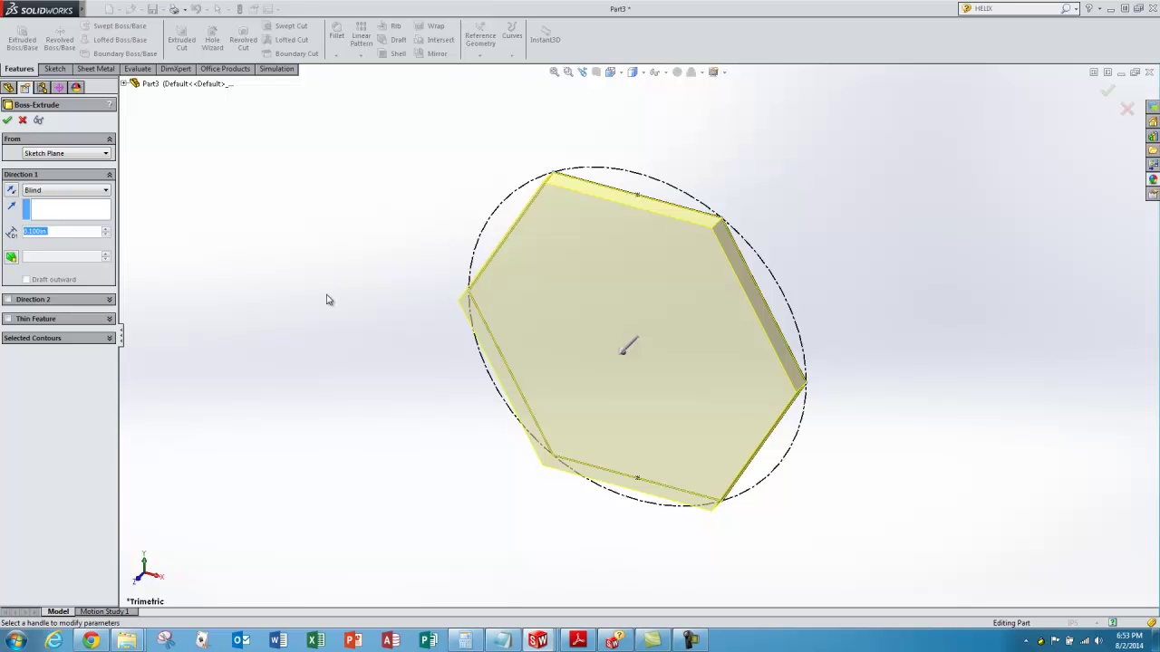
{"action": "type", "text": "39"}
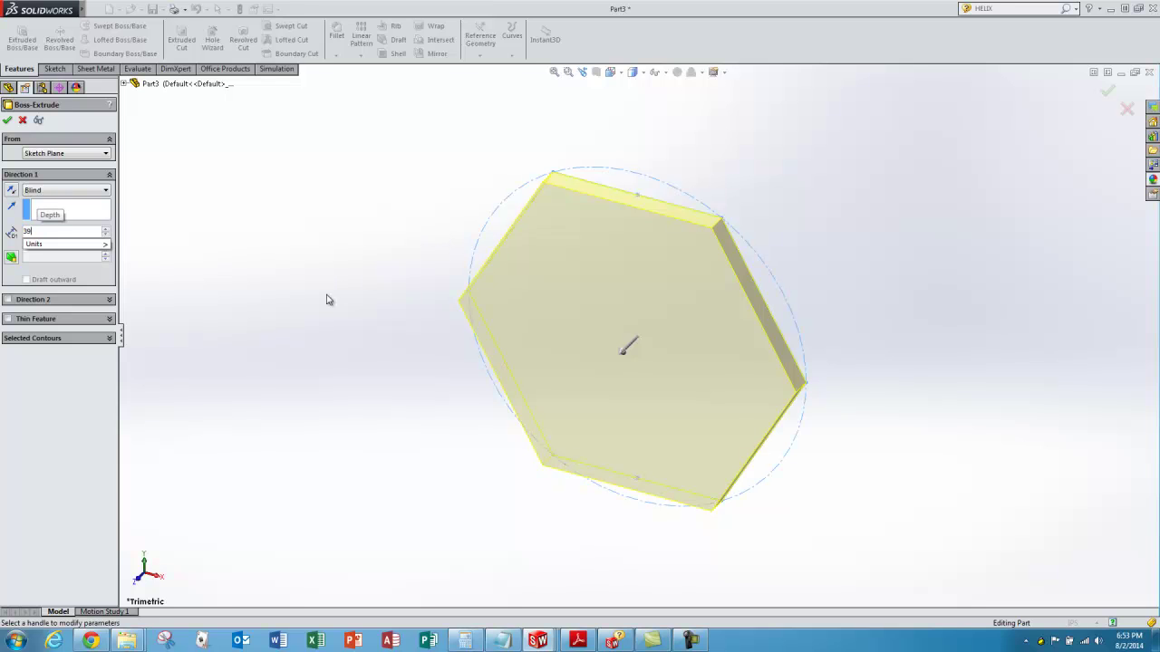
{"action": "type", "text": "/64"}
{"action": "key", "text": "Return"}
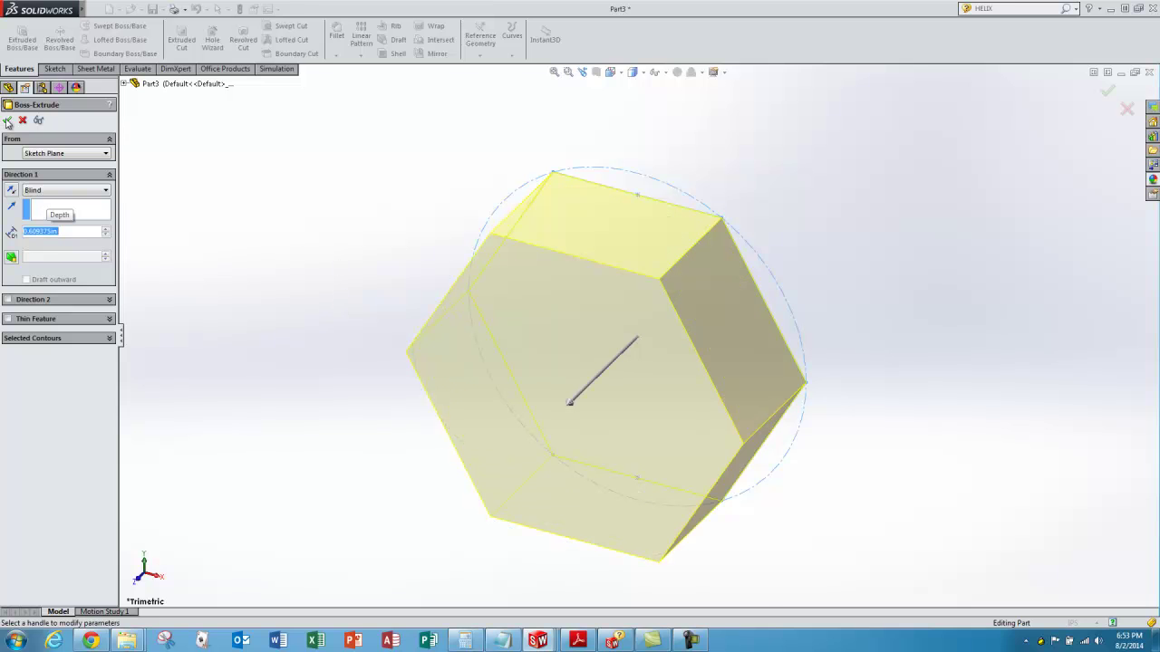
{"action": "left_click", "coordinate": [8, 120]}
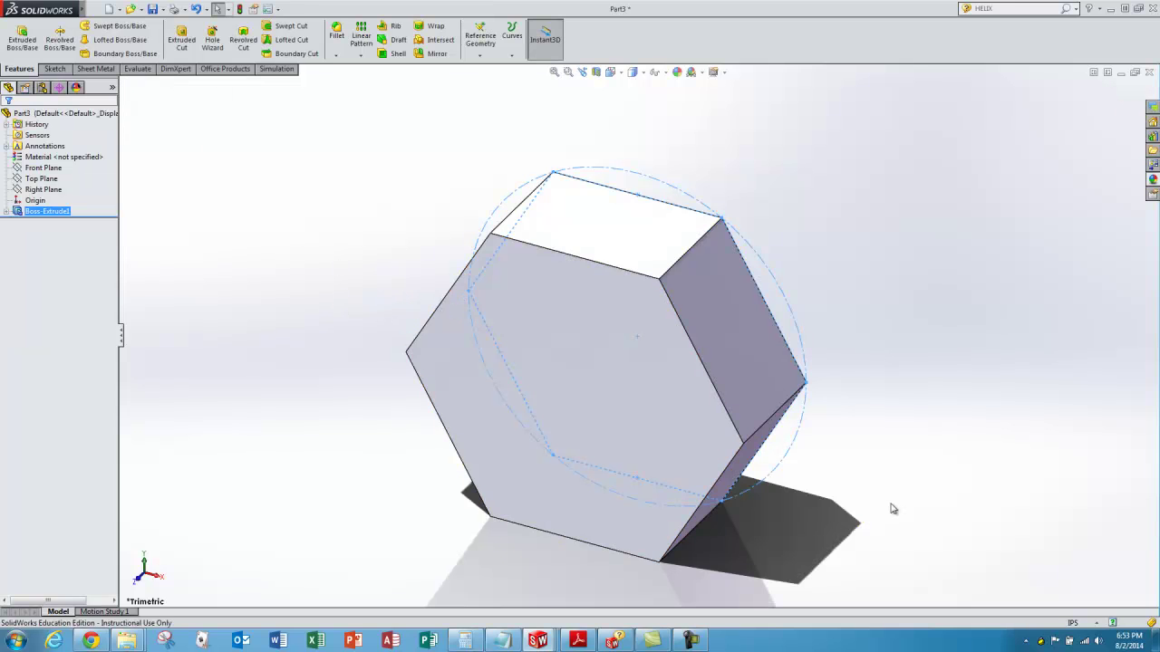
{"action": "left_click", "coordinate": [777, 543]}
- Turn off the scene's floor reflection and floor shadow, fit the part to view, and return to the feature tree
{"action": "middle_click_drag", "start_coordinate": [772, 481], "coordinate": [764, 446]}
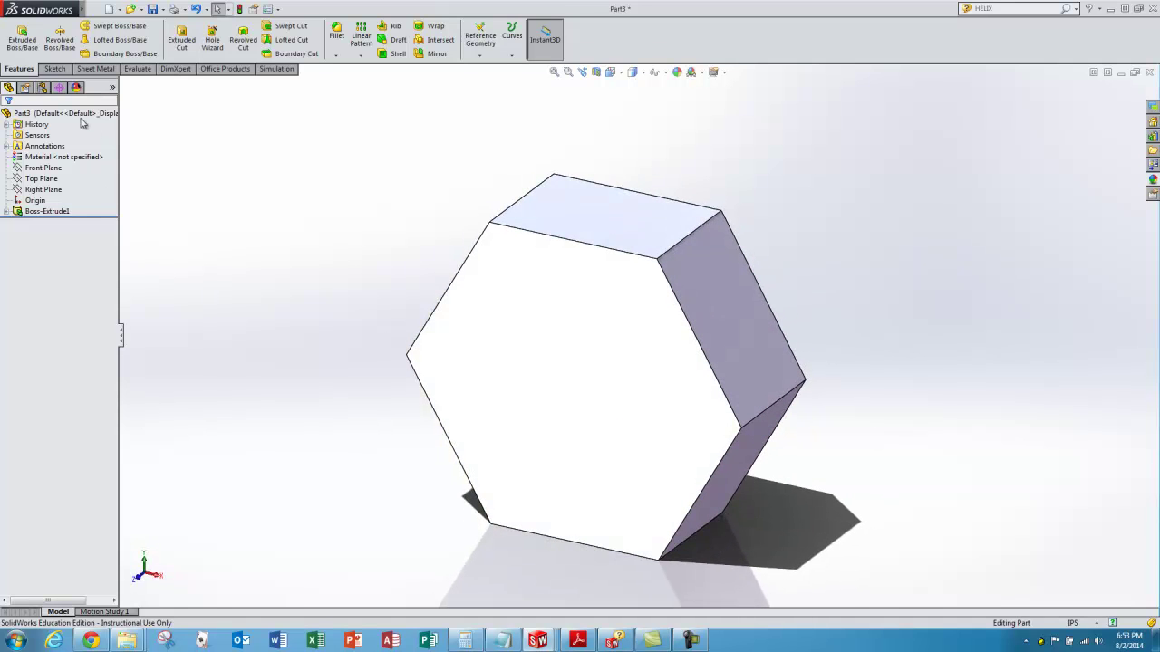
{"action": "left_click", "coordinate": [77, 90]}
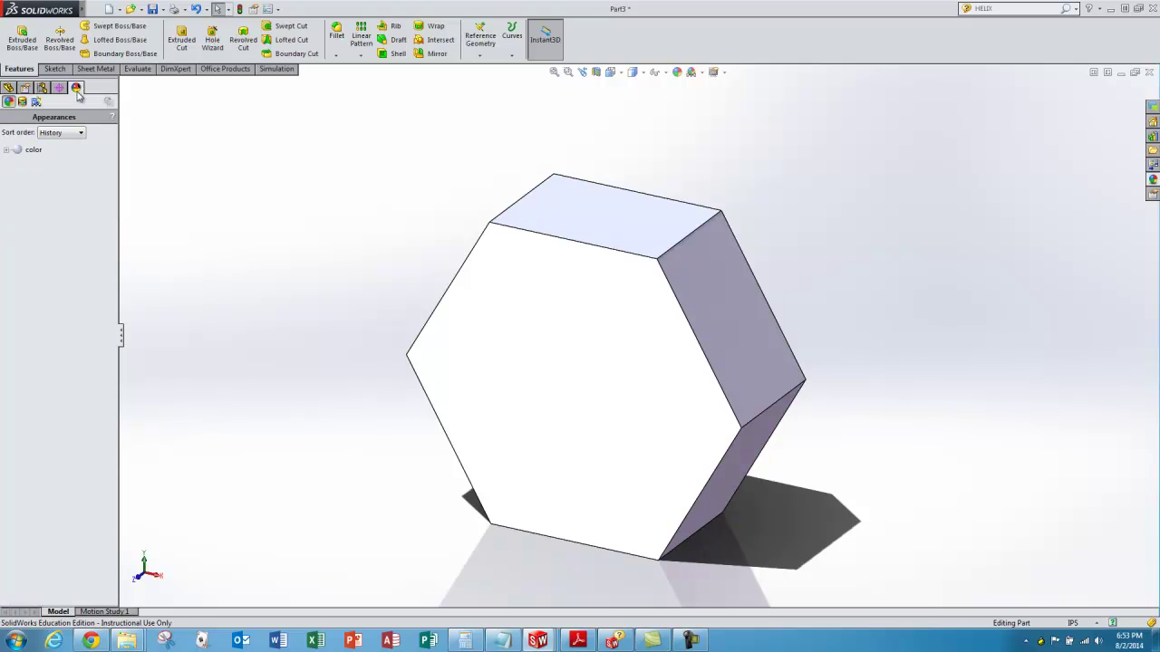
{"action": "left_click", "coordinate": [36, 102]}
{"action": "left_click", "coordinate": [37, 136]}
{"action": "right_click", "coordinate": [36, 138]}
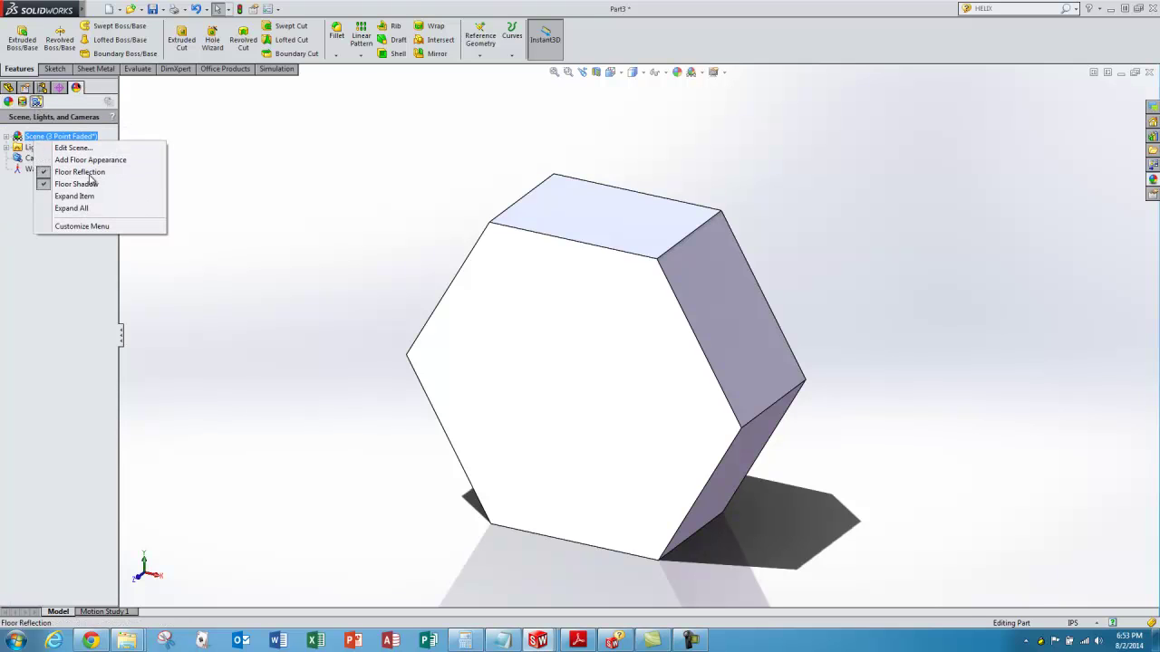
{"action": "right_click", "coordinate": [56, 137]}
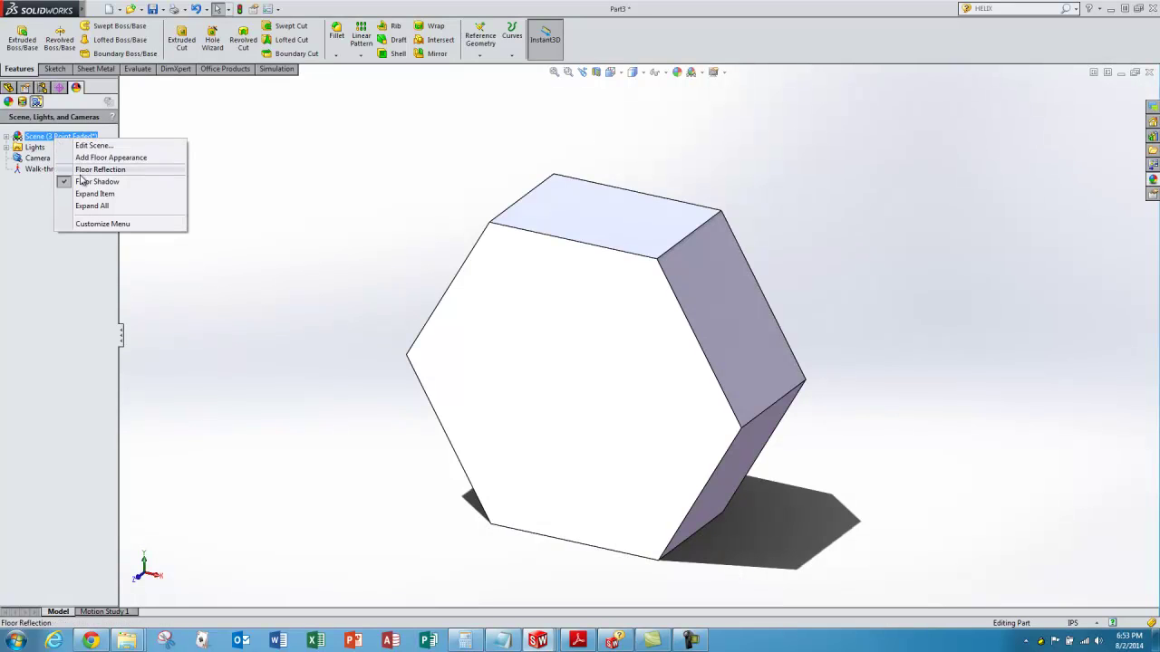
{"action": "left_click", "coordinate": [82, 182]}
{"action": "key", "text": "f"}
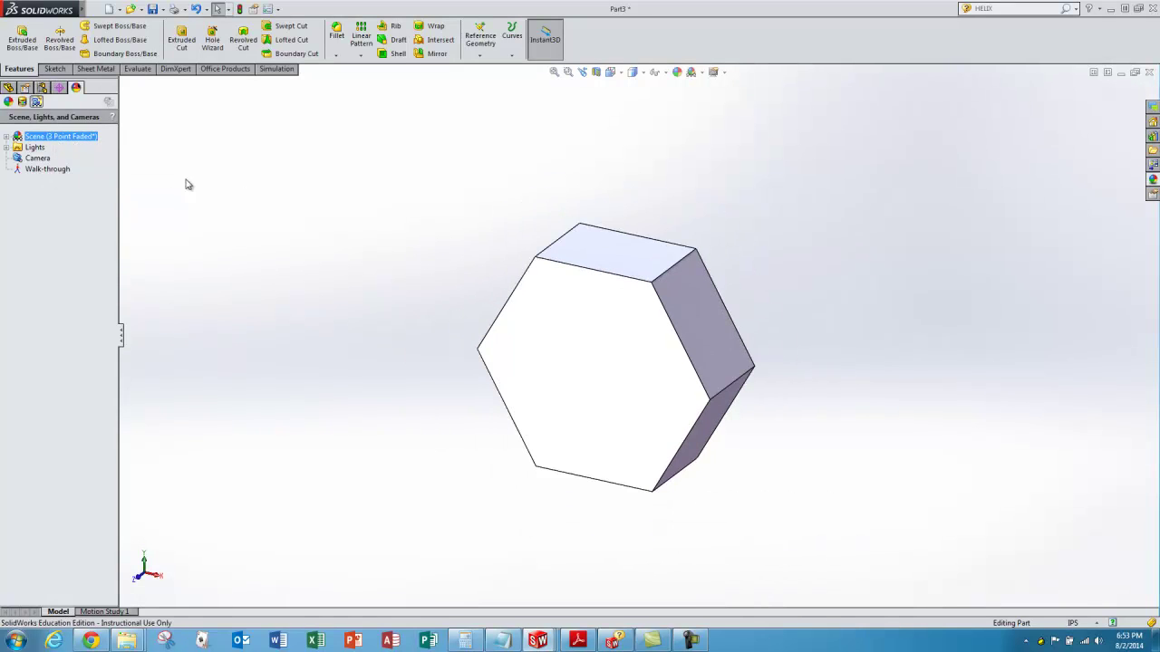
{"action": "left_click", "coordinate": [8, 87]}
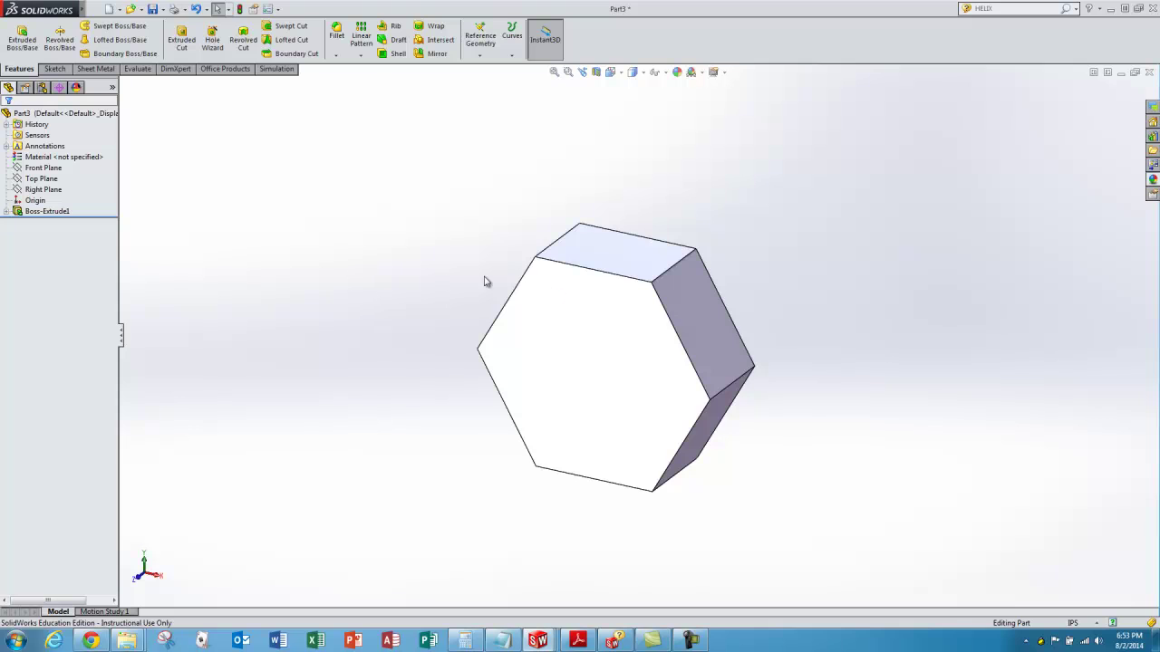
- Start a sketch on the back hexagonal face of the head and draw a circle about 1.15 in in diameter centred on the origin
{"action": "mouse_move", "coordinate": [544, 290]}
{"action": "middle_mouse_down"}
{"action": "mouse_move", "coordinate": [520, 298]}
{"action": "mouse_move", "coordinate": [541, 303]}
{"action": "middle_mouse_up"}
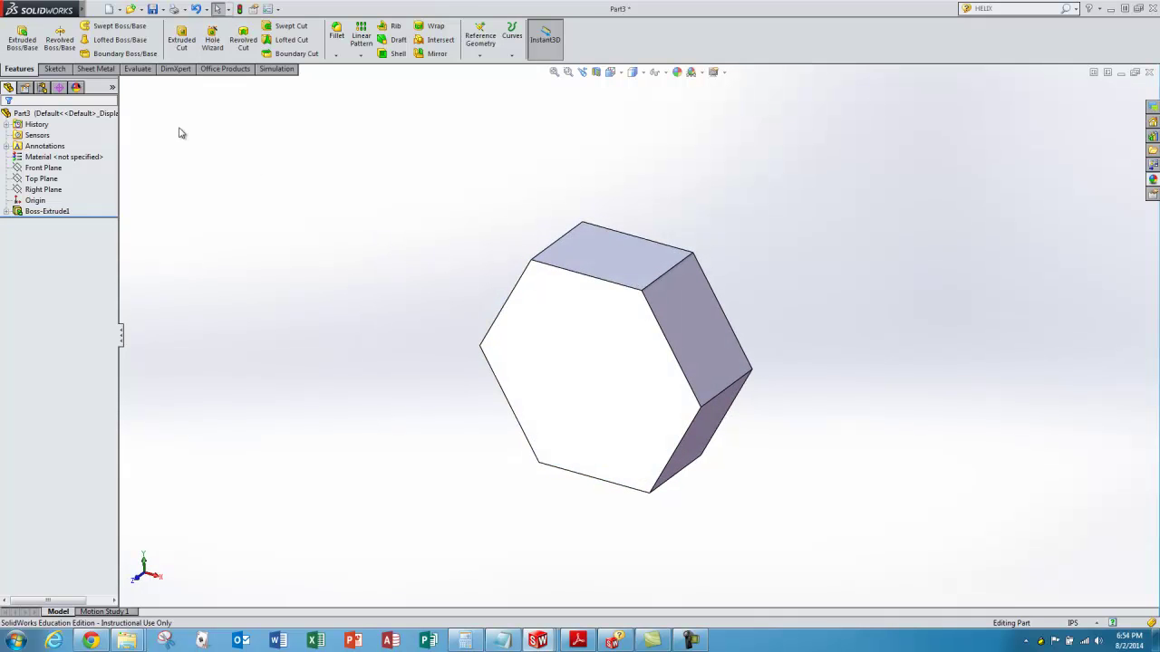
{"action": "left_click", "coordinate": [53, 69]}
{"action": "mouse_move", "coordinate": [325, 282]}
{"action": "middle_mouse_down"}
{"action": "mouse_move", "coordinate": [100, 275]}
{"action": "mouse_move", "coordinate": [165, 335]}
{"action": "middle_mouse_up"}
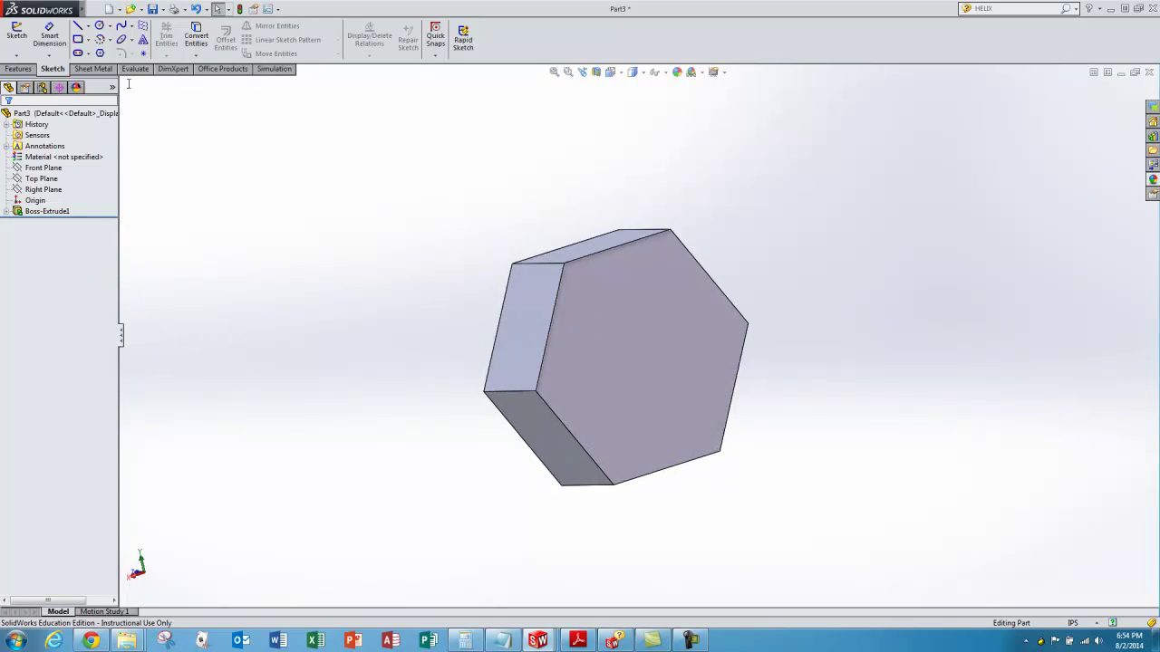
{"action": "left_click", "coordinate": [17, 36]}
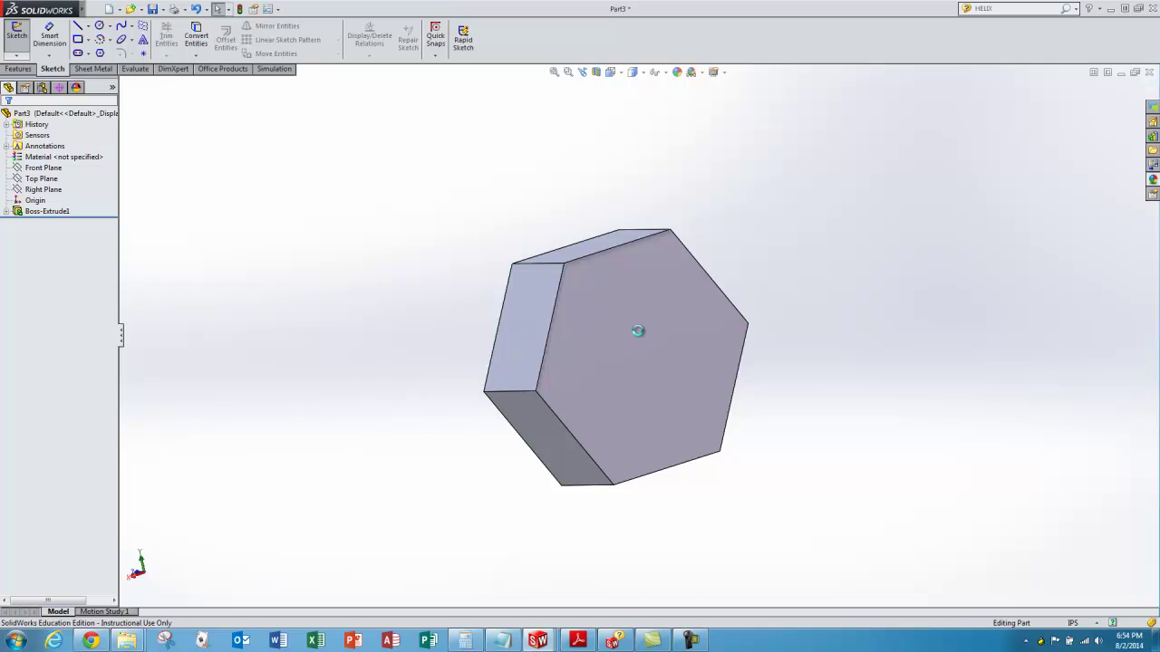
{"action": "left_click", "coordinate": [636, 331]}
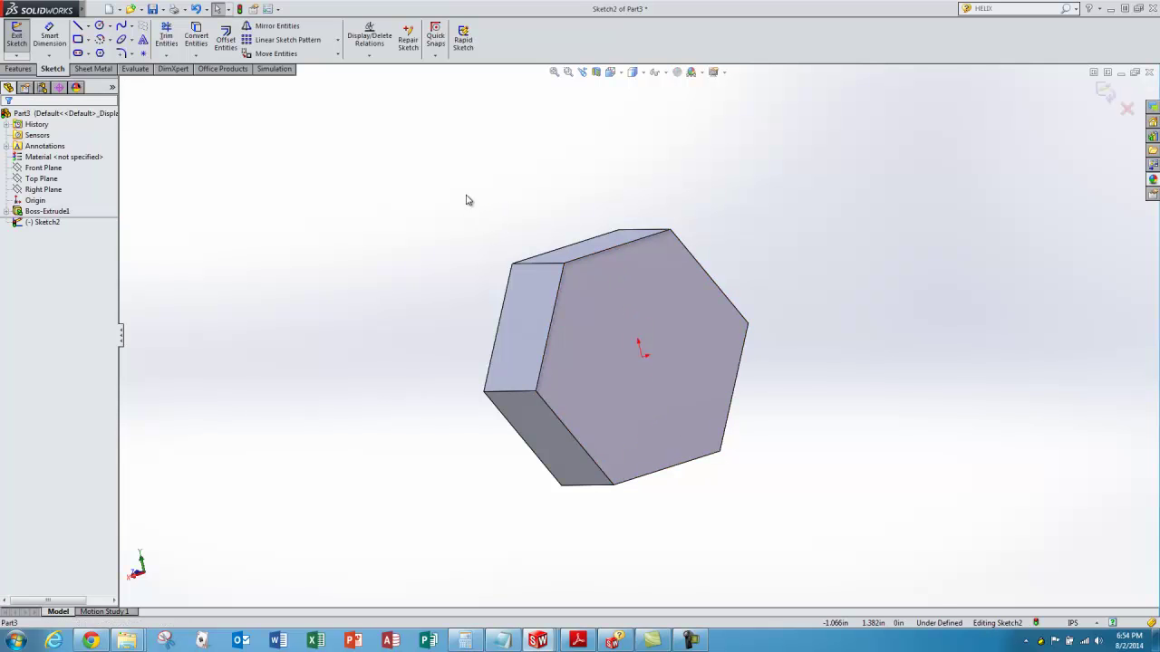
{"action": "middle_click_drag", "start_coordinate": [463, 197], "coordinate": [489, 227]}
{"action": "left_click", "coordinate": [100, 25]}
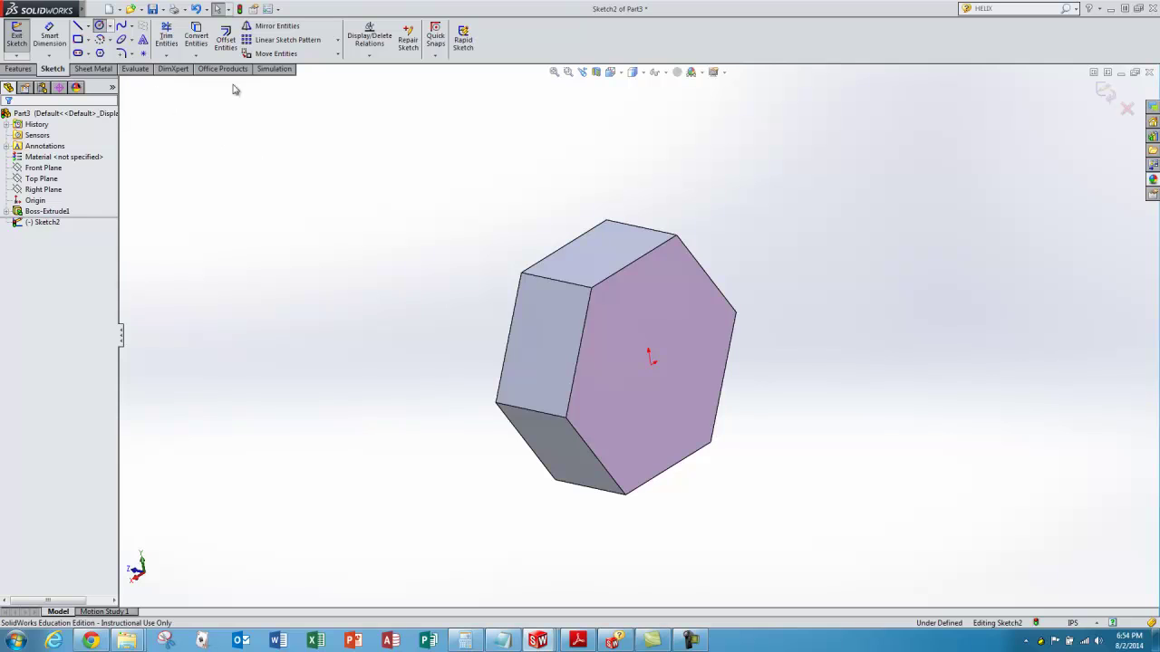
{"action": "left_click", "coordinate": [652, 364]}
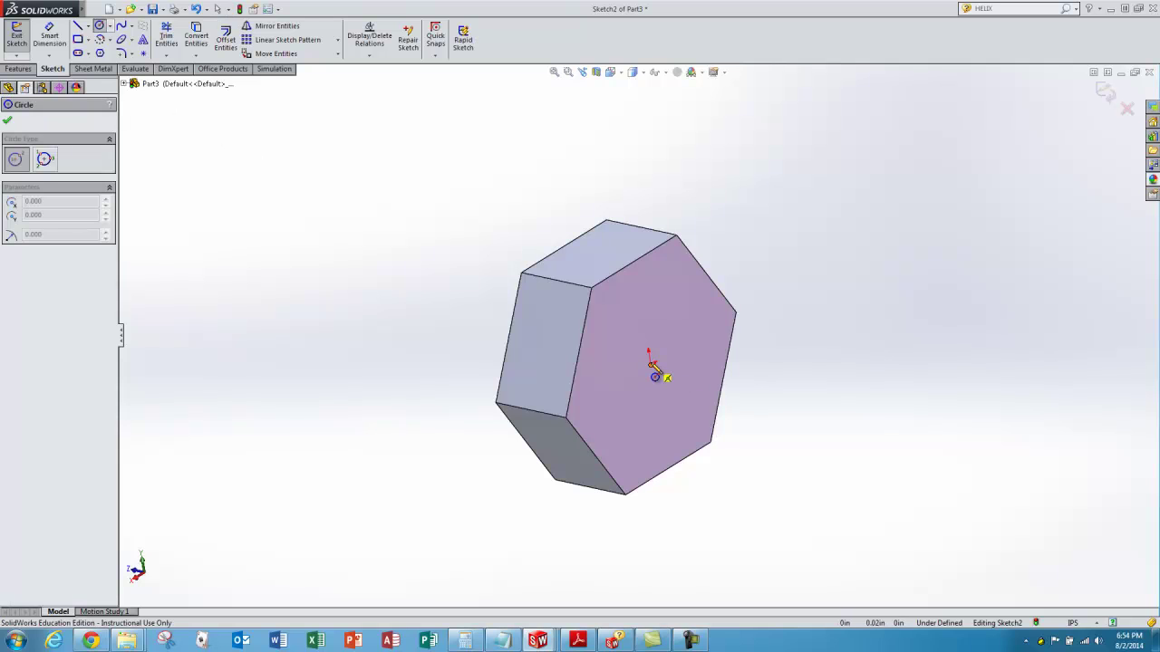
{"action": "left_click", "coordinate": [699, 305]}
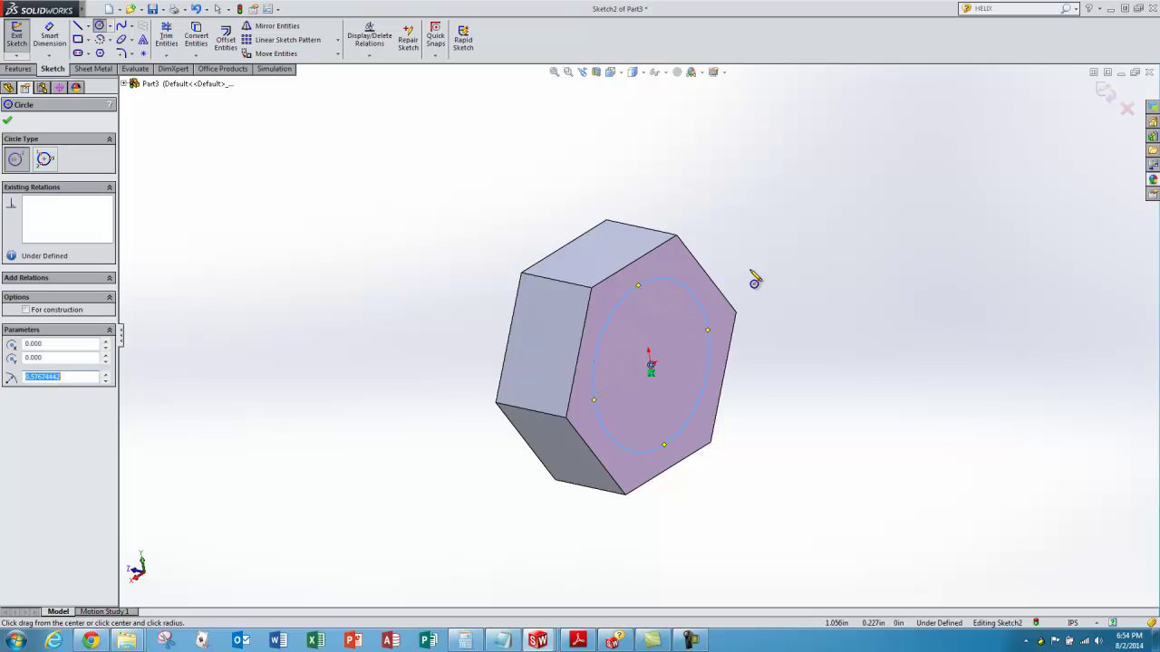
{"action": "left_click", "coordinate": [7, 122]}
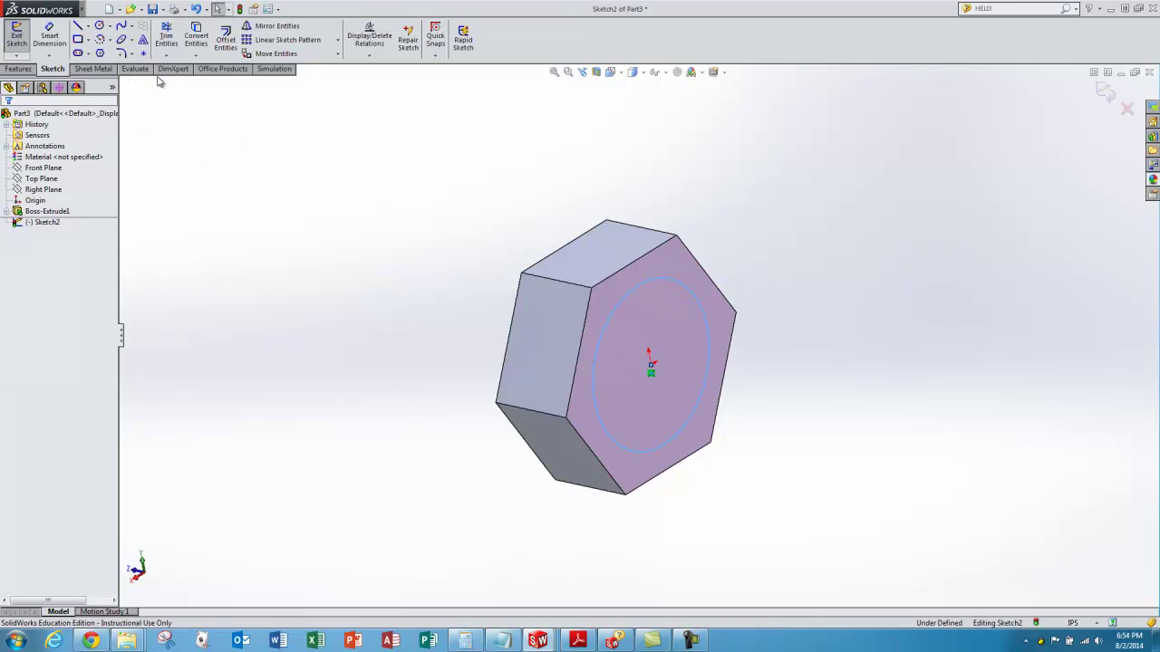
- Dimension the circle's diameter as 1 in and exit the sketch
{"action": "left_click", "coordinate": [49, 36]}
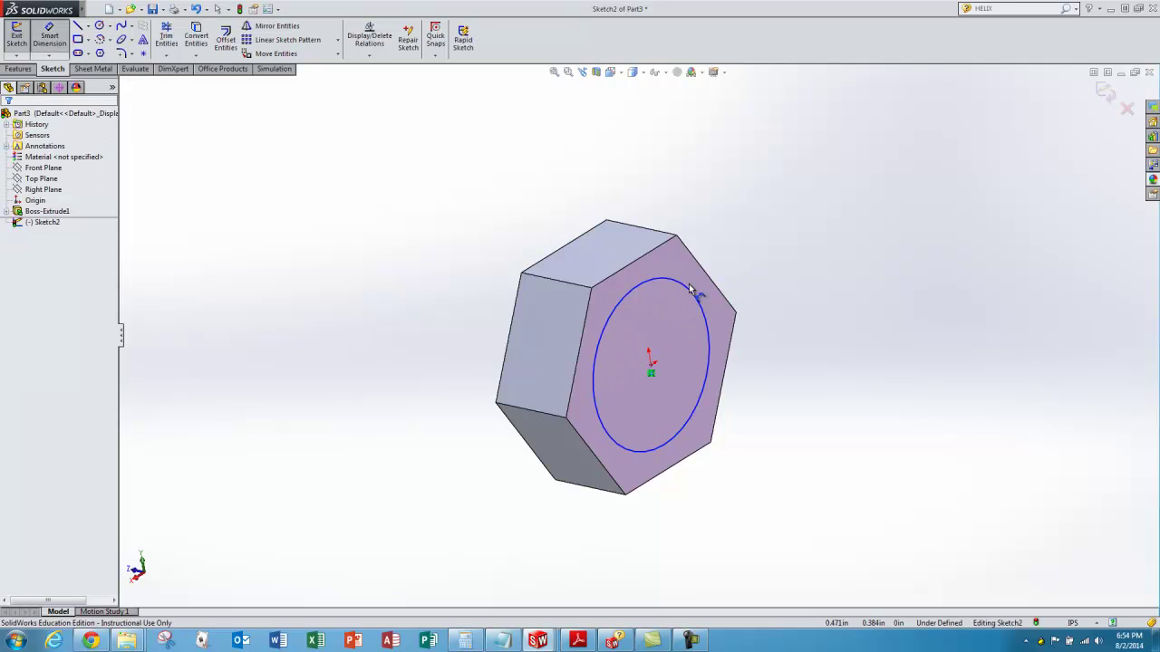
{"action": "left_click", "coordinate": [714, 218]}
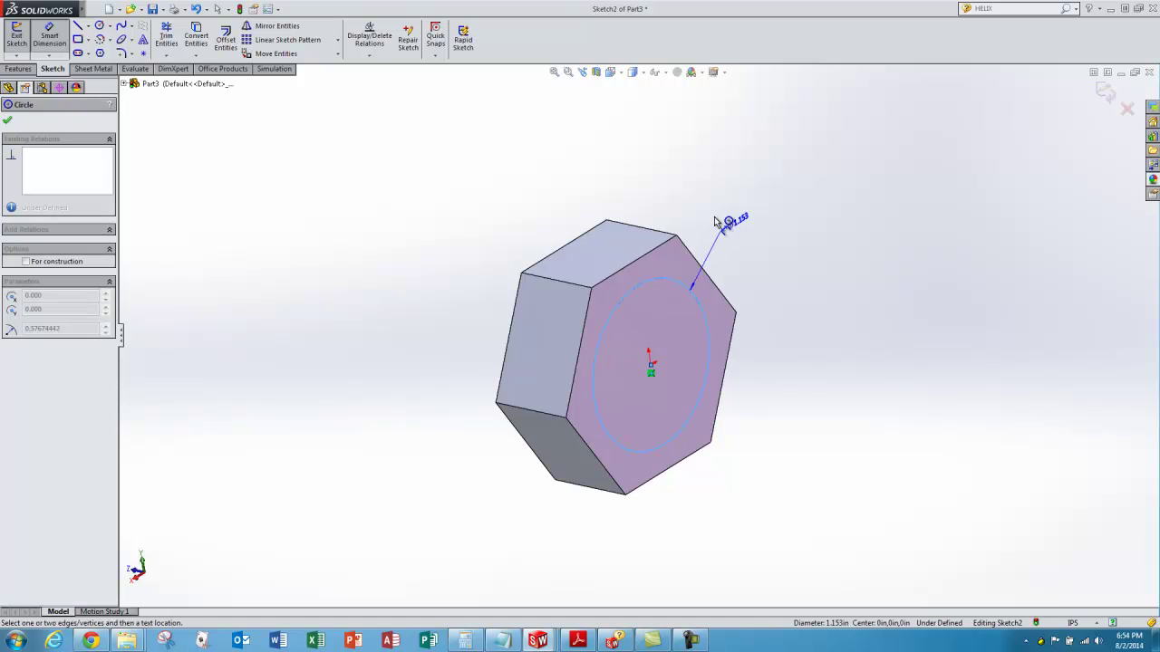
{"action": "left_click", "coordinate": [713, 222]}
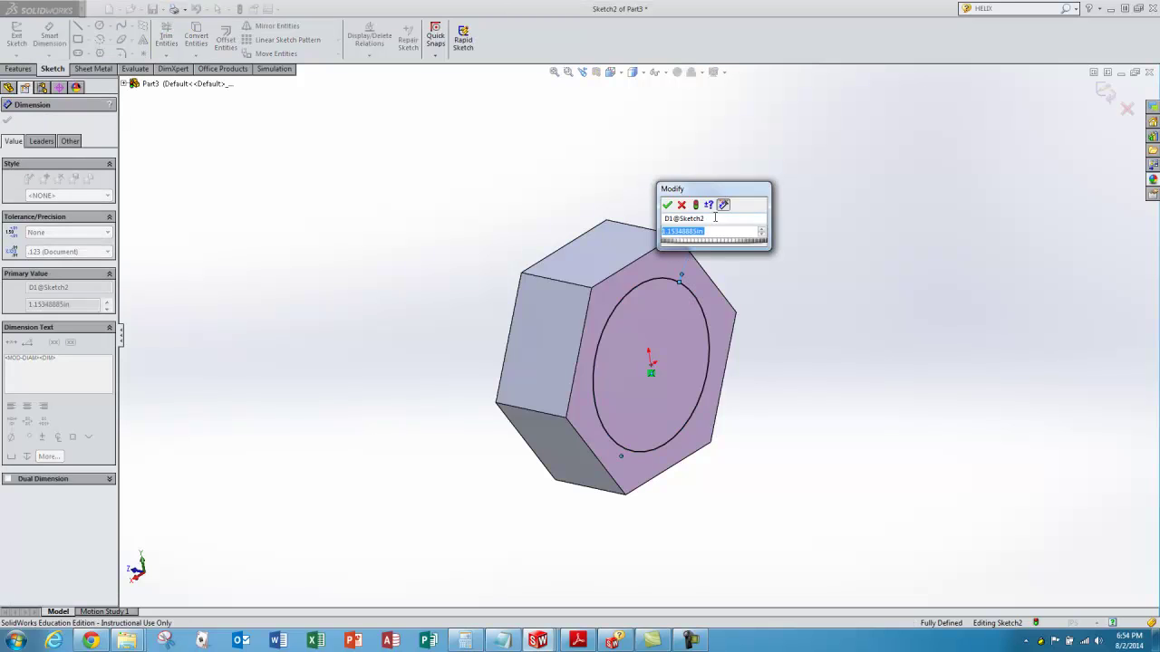
{"action": "type", "text": "1"}
{"action": "key", "text": "Return"}
{"action": "left_click", "coordinate": [493, 240]}
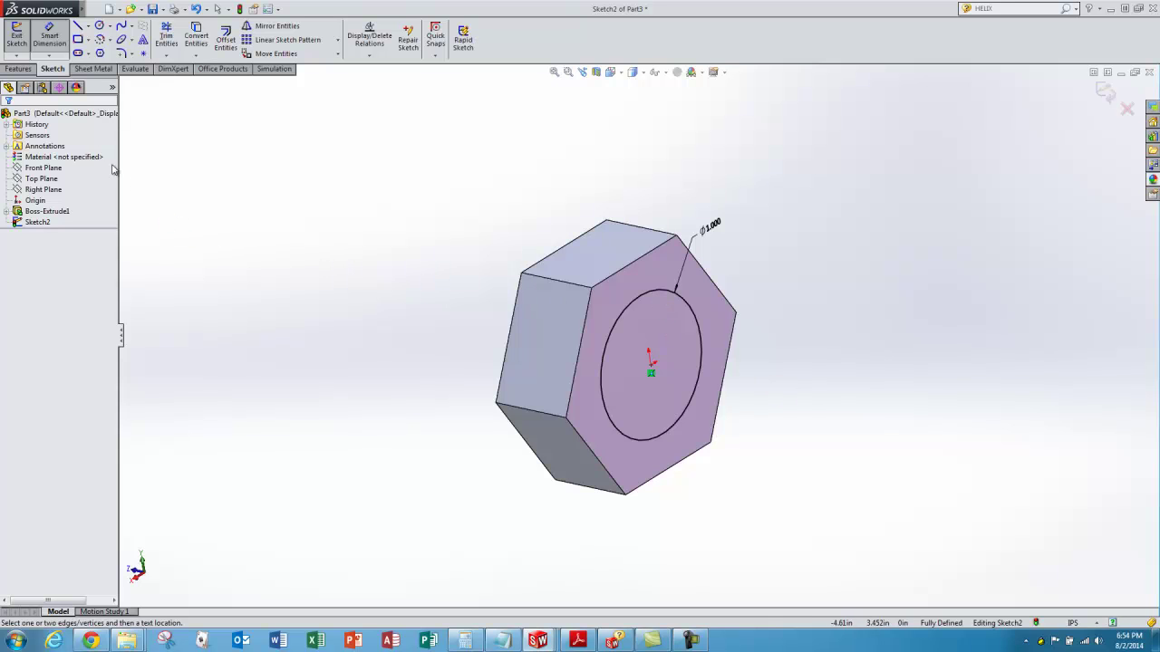
{"action": "left_click", "coordinate": [16, 38]}
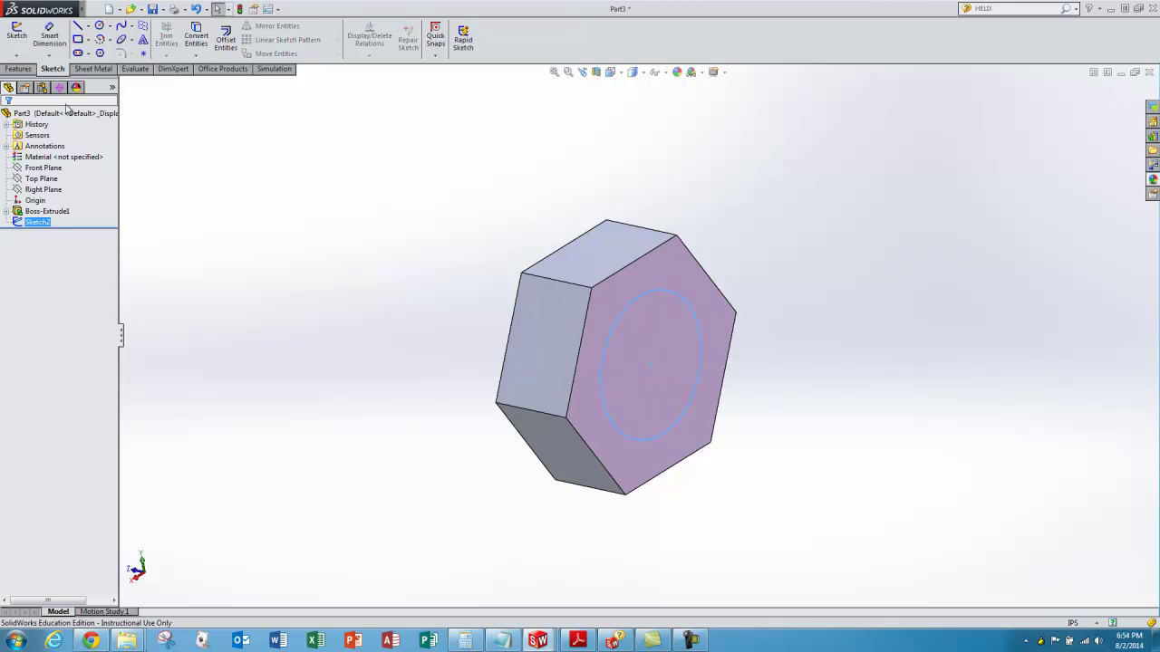
- Start an extruded boss from the 1 in circle on the back of the head
{"action": "left_click", "coordinate": [22, 68]}
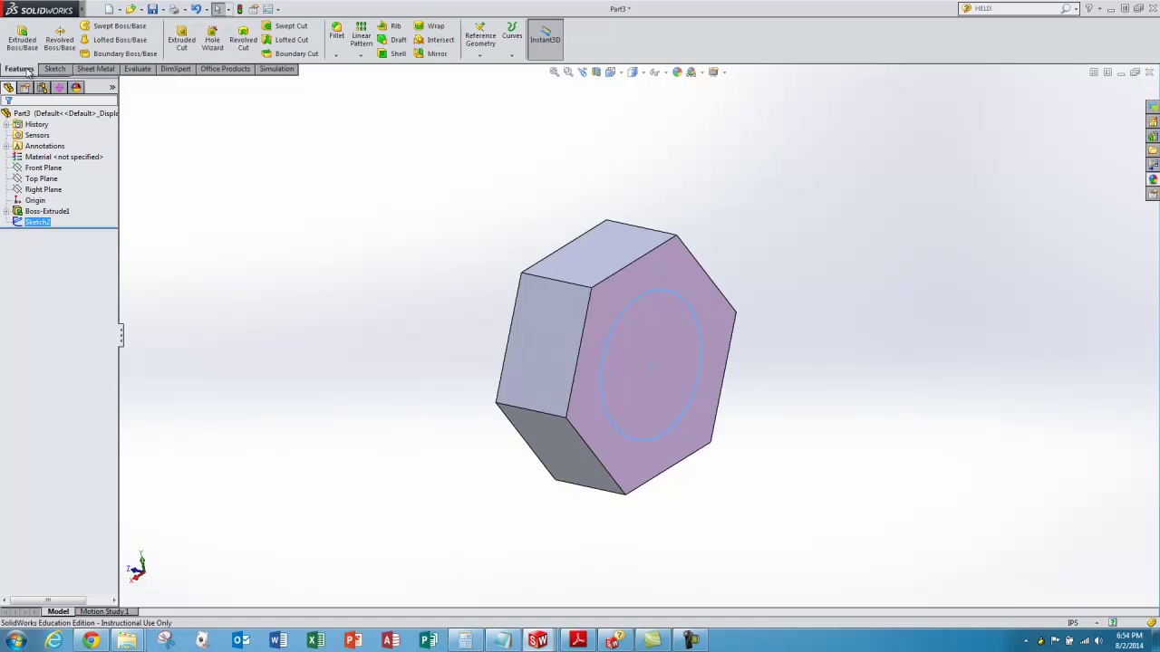
{"action": "left_click", "coordinate": [22, 38]}
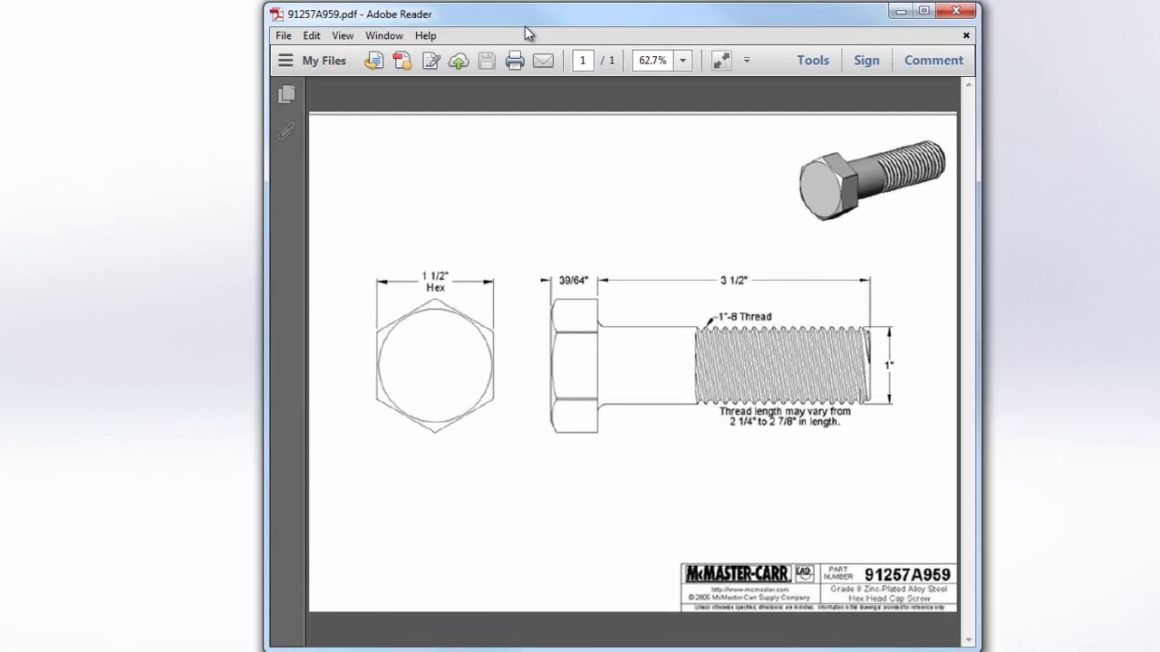
- Consult the bolt drawing in Adobe Reader and use the calculator to work out the unthreaded shank length
{"action": "left_click_drag", "start_coordinate": [524, 14], "coordinate": [482, 13]}
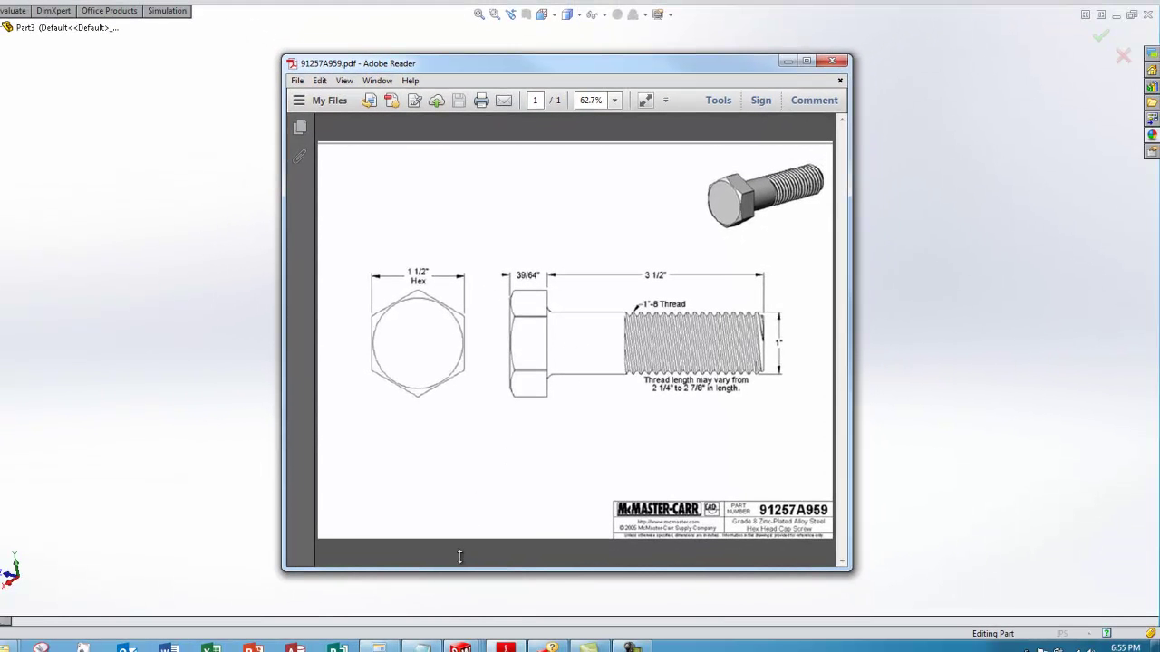
{"action": "left_click", "coordinate": [394, 645]}
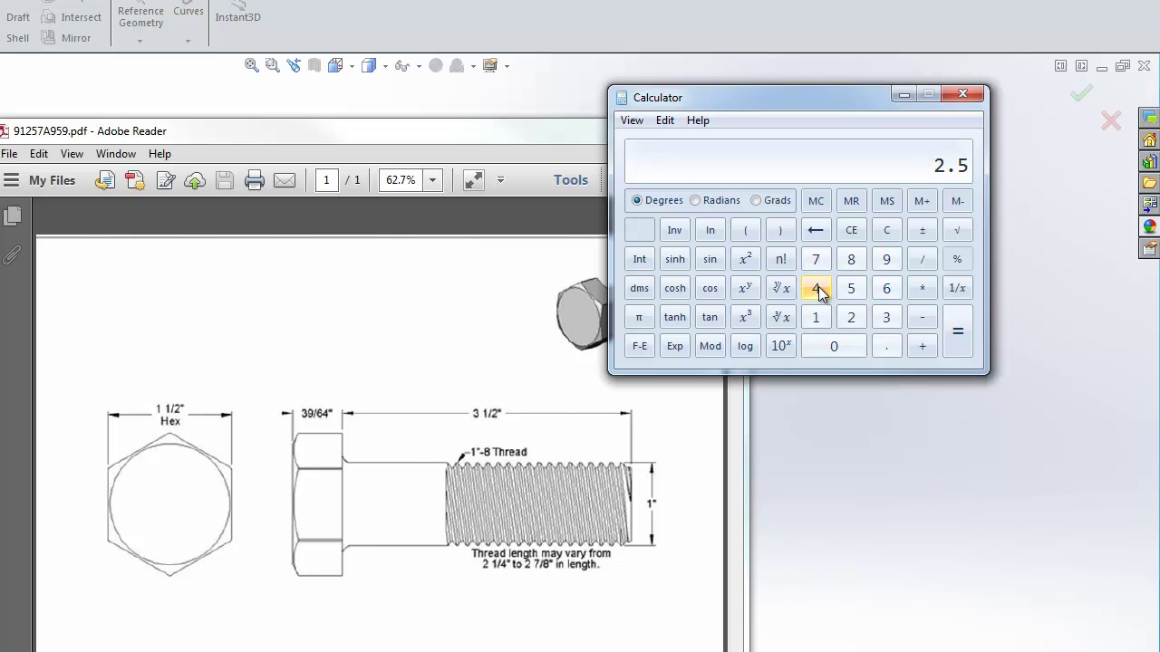
{"action": "key", "text": "Return"}
{"action": "key", "text": "1"}
{"action": "key", "text": "Return"}
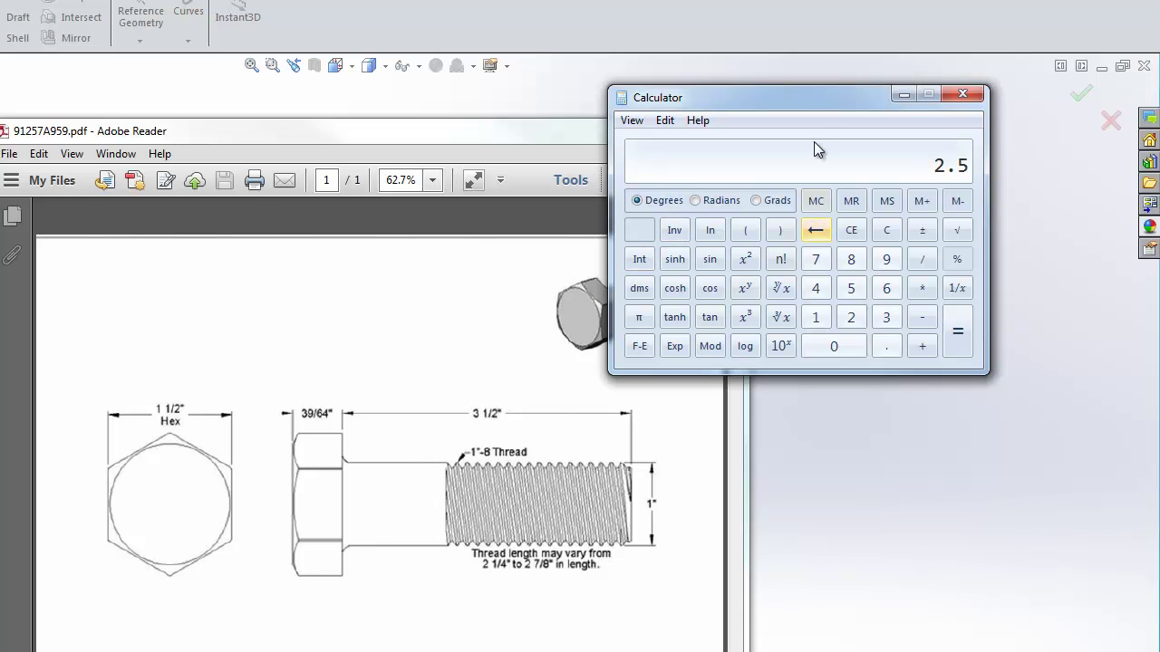
{"action": "left_click", "coordinate": [962, 94]}
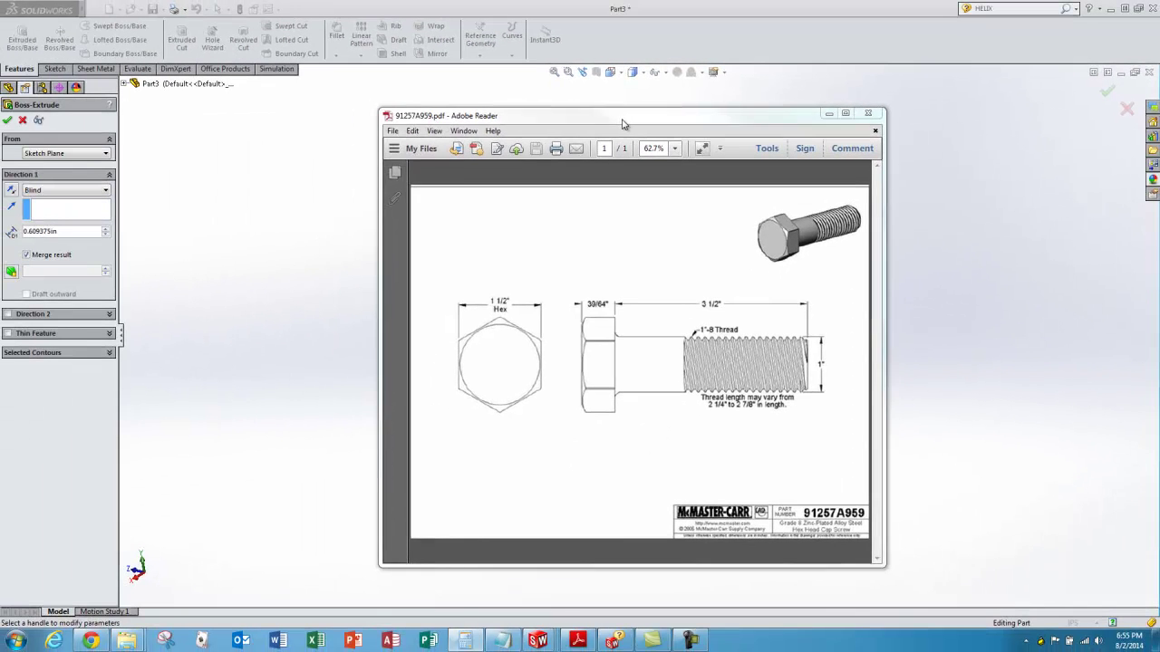
{"action": "left_click_drag", "start_coordinate": [535, 128], "coordinate": [553, 181]}
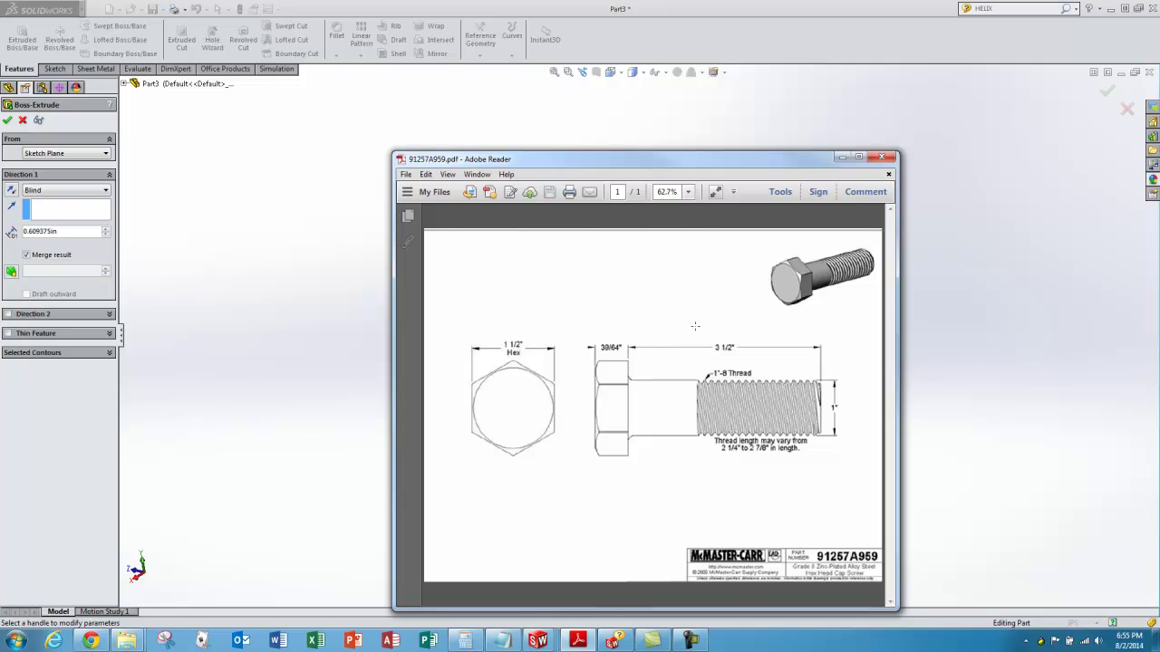
{"action": "left_click", "coordinate": [841, 157]}
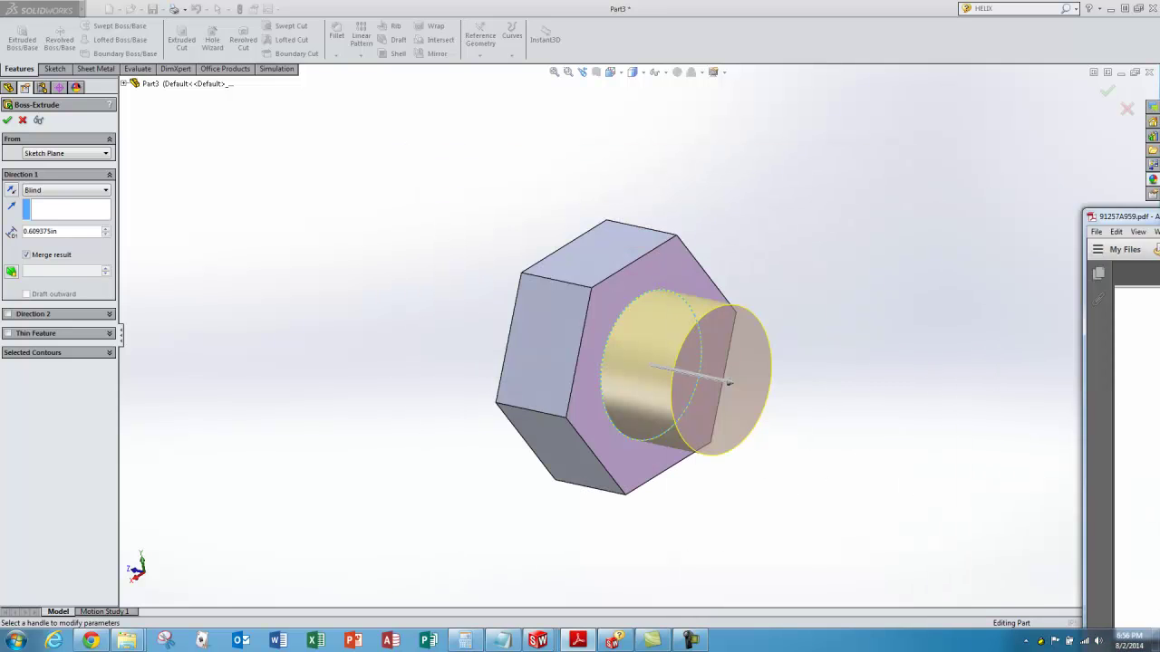
- Set the shank extrusion depth to 1.25 in and complete the boss on the back of the head
{"action": "left_click", "coordinate": [65, 232]}
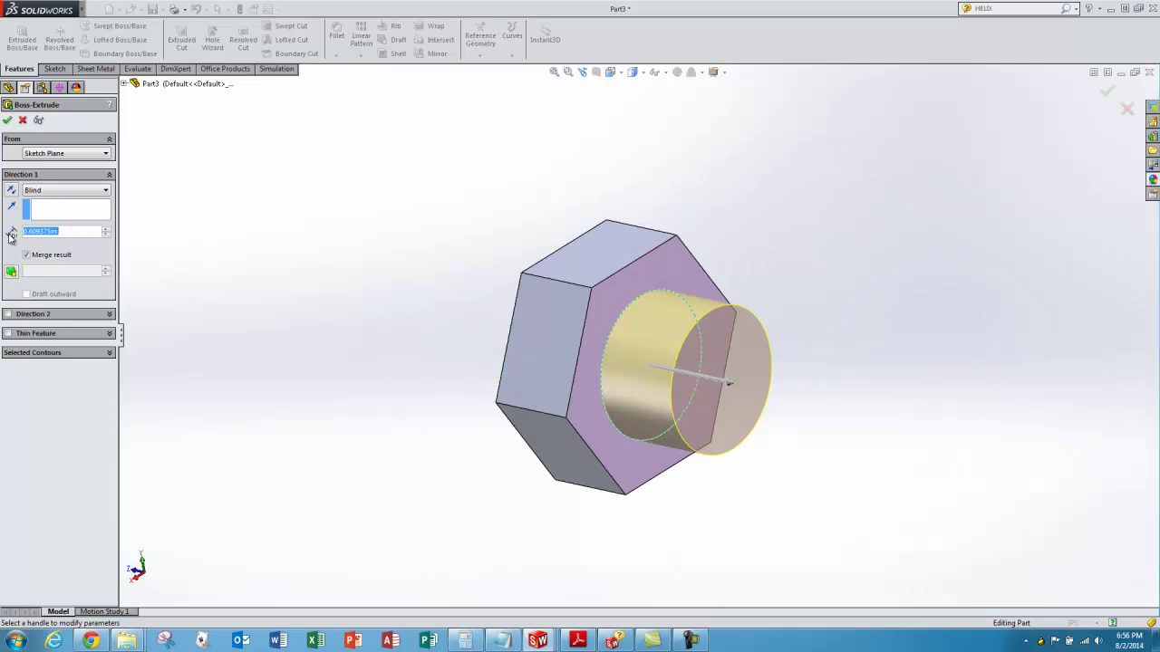
{"action": "type", "text": "1.25"}
{"action": "key", "text": "Return"}
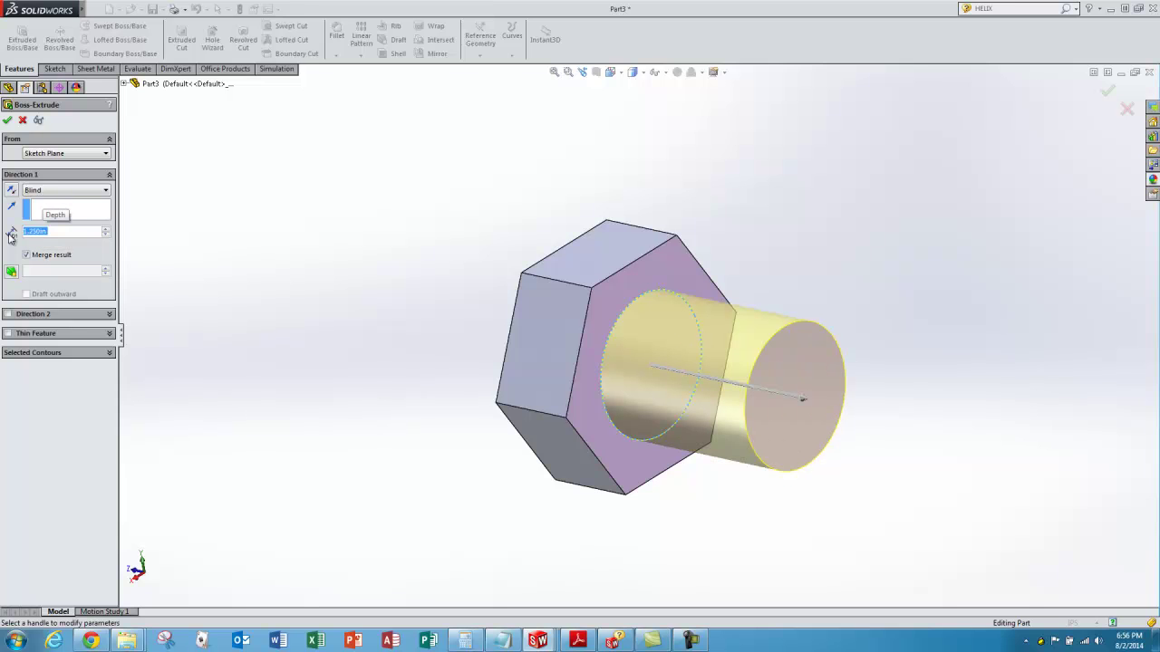
{"action": "left_click", "coordinate": [7, 120]}
{"action": "middle_click_drag", "start_coordinate": [332, 248], "coordinate": [551, 375]}
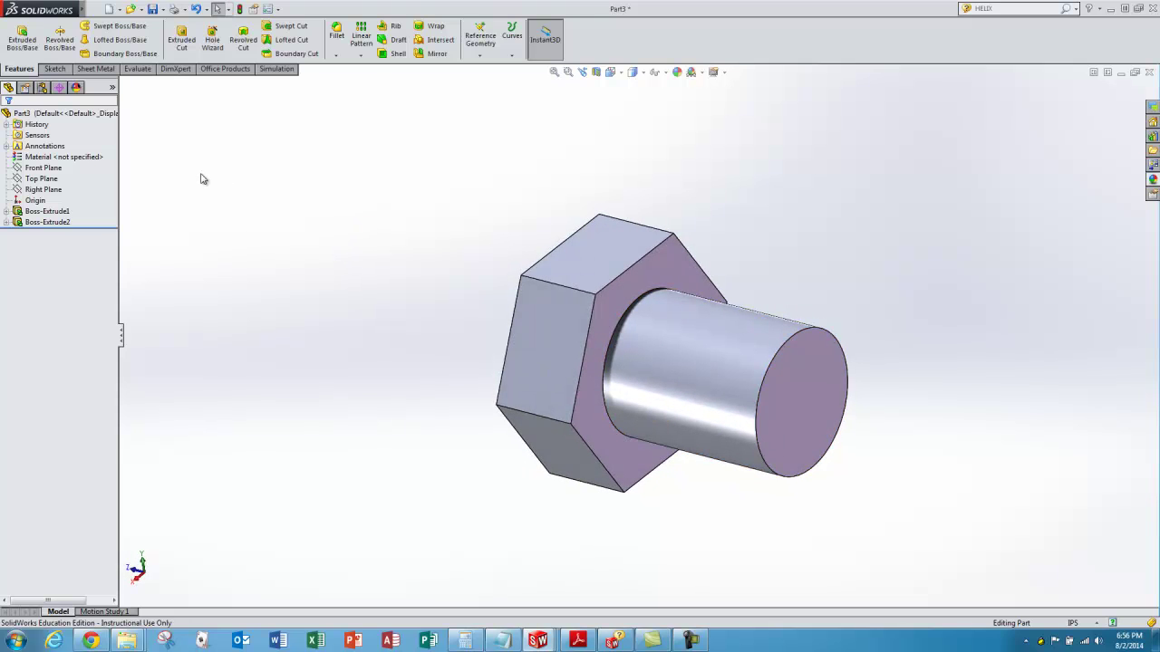
- Start a sketch on the shank's end face and draw a circle about 0.805 in in diameter centred on the origin
{"action": "left_click", "coordinate": [54, 69]}
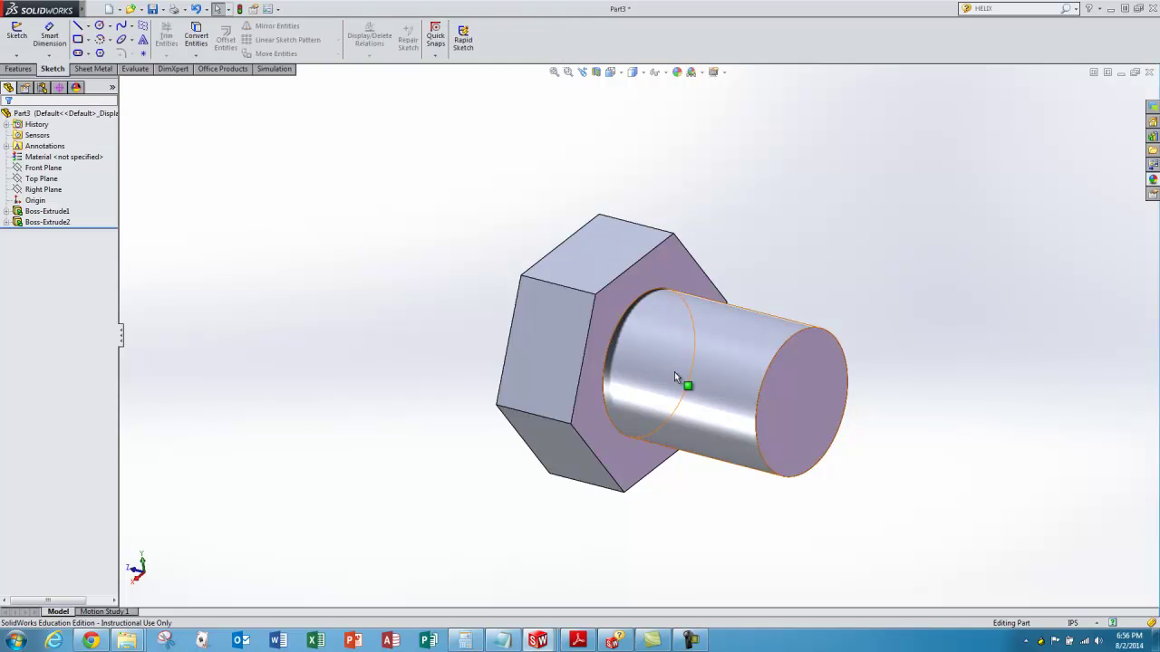
{"action": "left_click", "coordinate": [781, 403]}
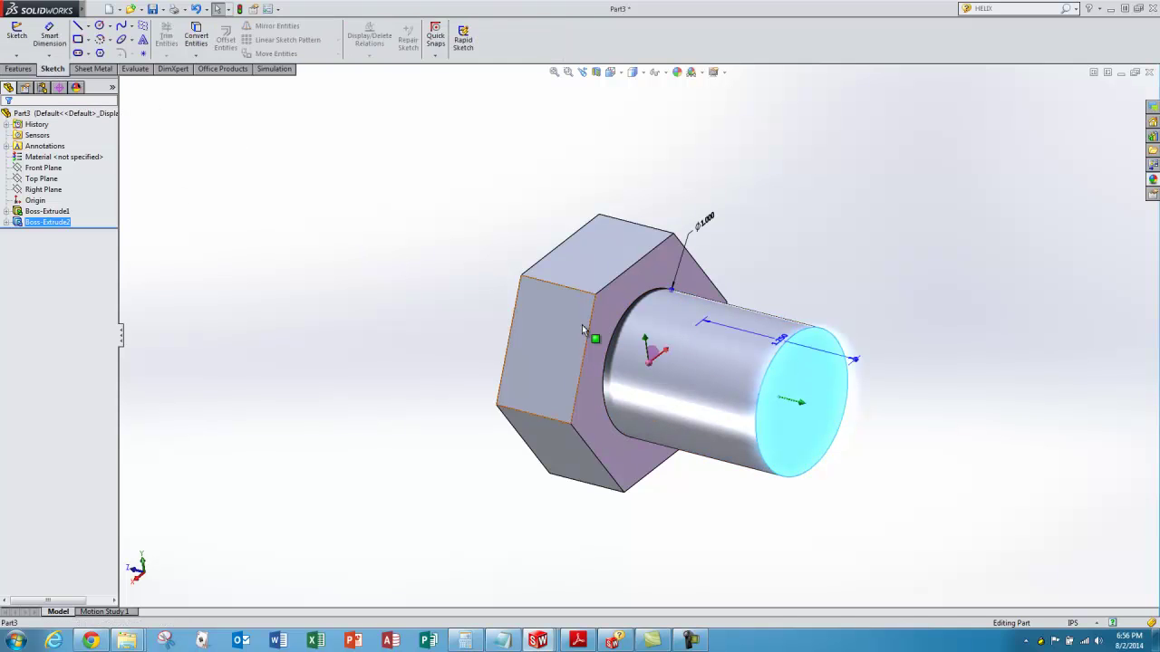
{"action": "left_click", "coordinate": [15, 38]}
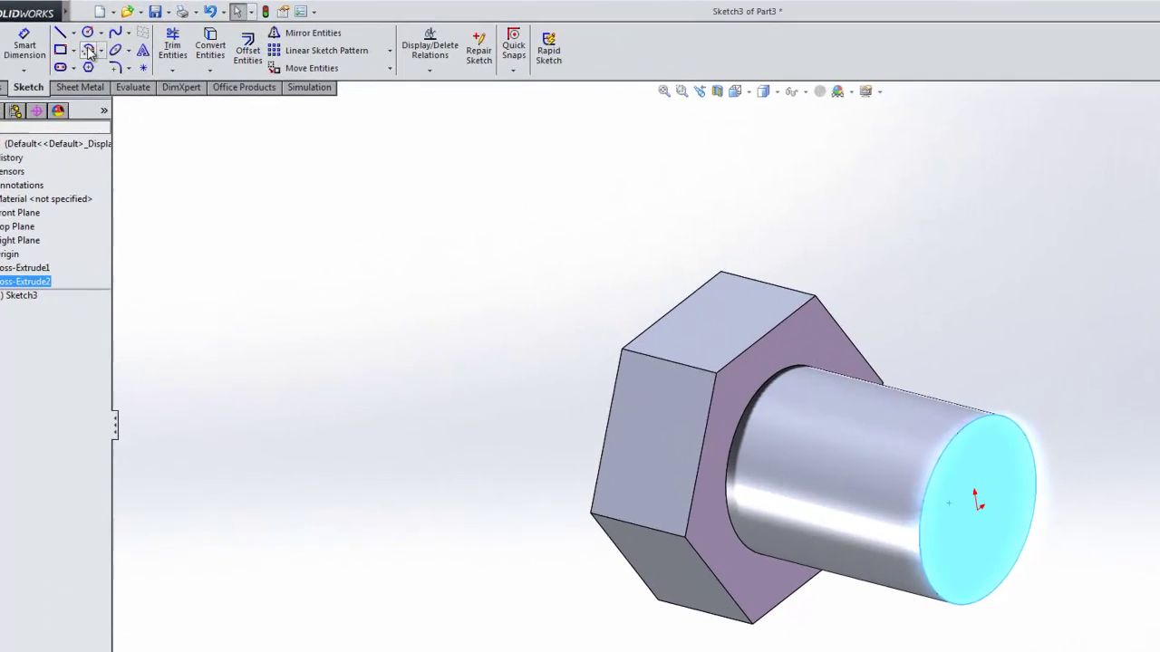
{"action": "left_click", "coordinate": [99, 26]}
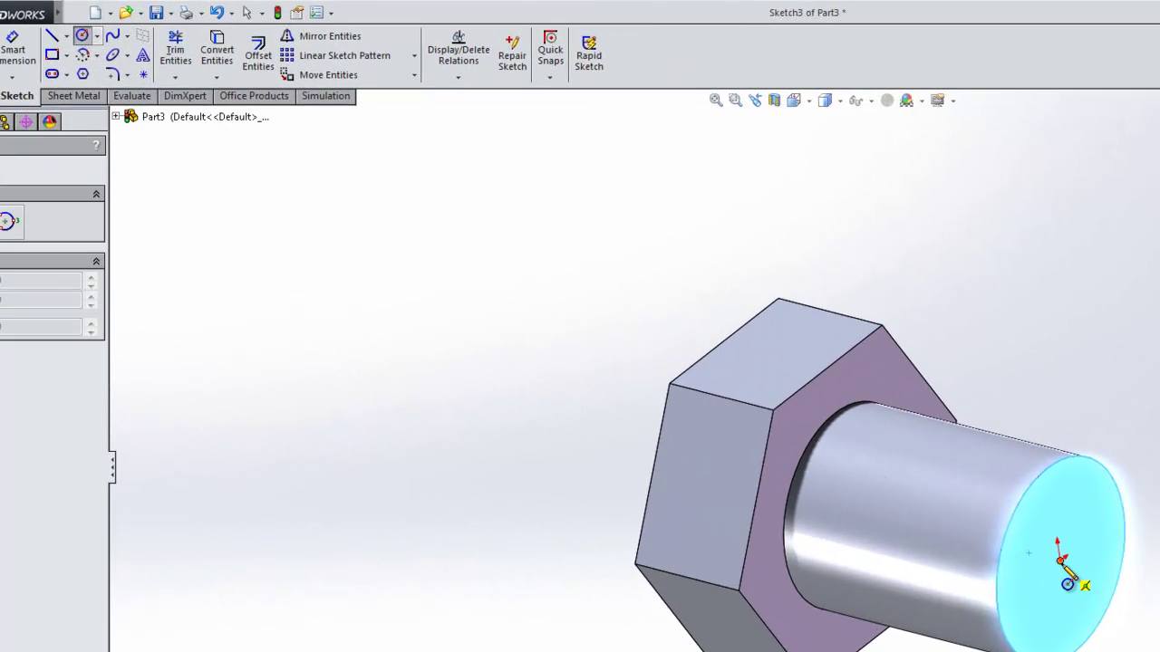
{"action": "left_click", "coordinate": [1060, 561]}
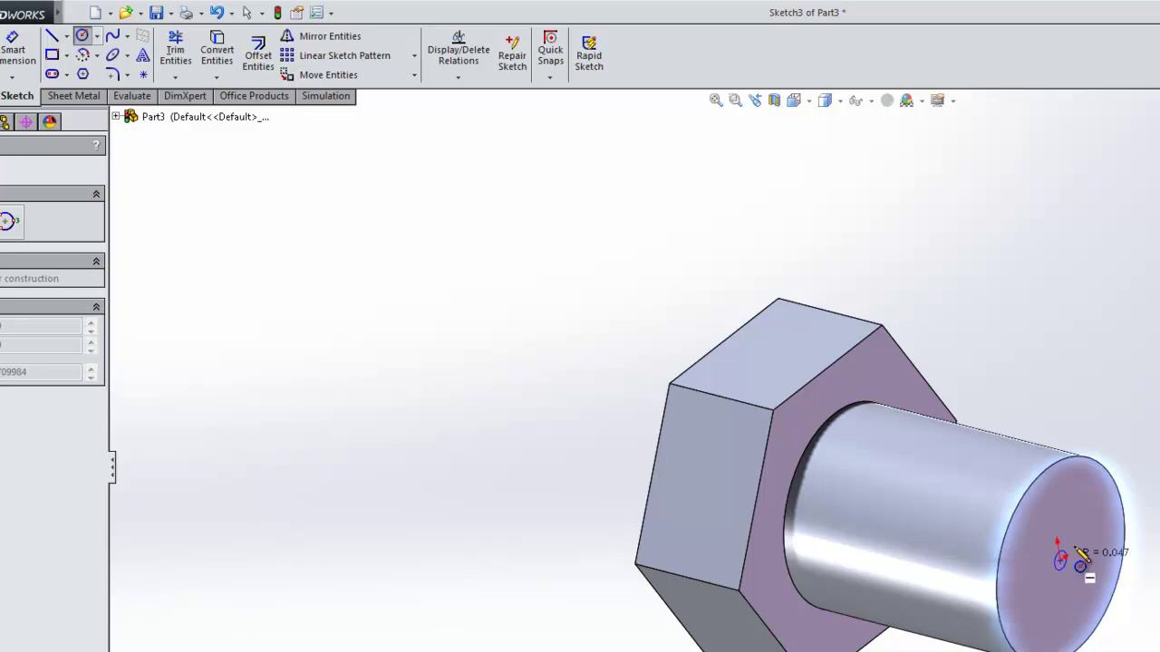
{"action": "left_click", "coordinate": [1111, 520]}
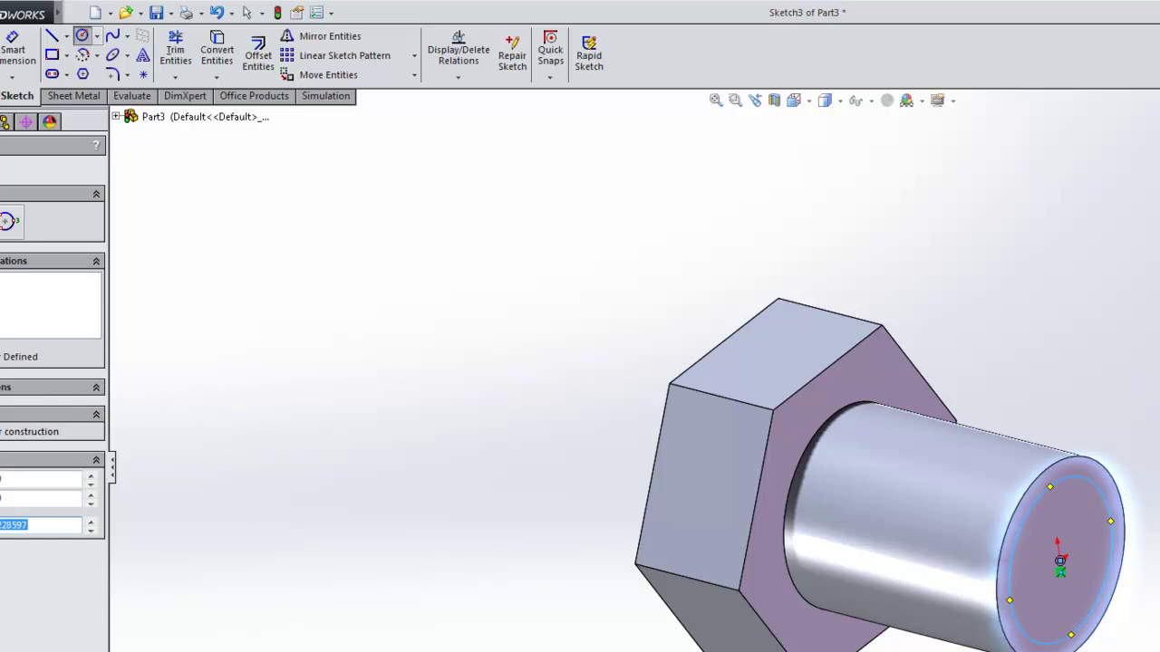
{"action": "key", "text": "Escape"}
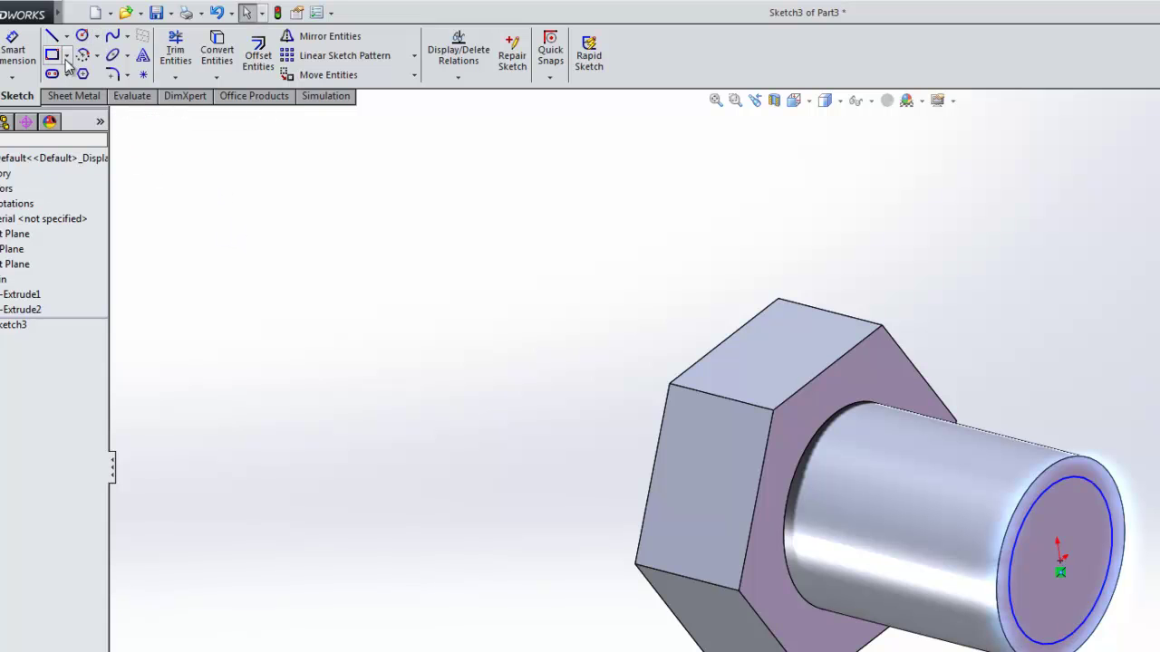
- Dimension the circle on the shank's end face to a 1 in diameter and exit the sketch
{"action": "left_click", "coordinate": [14, 50]}
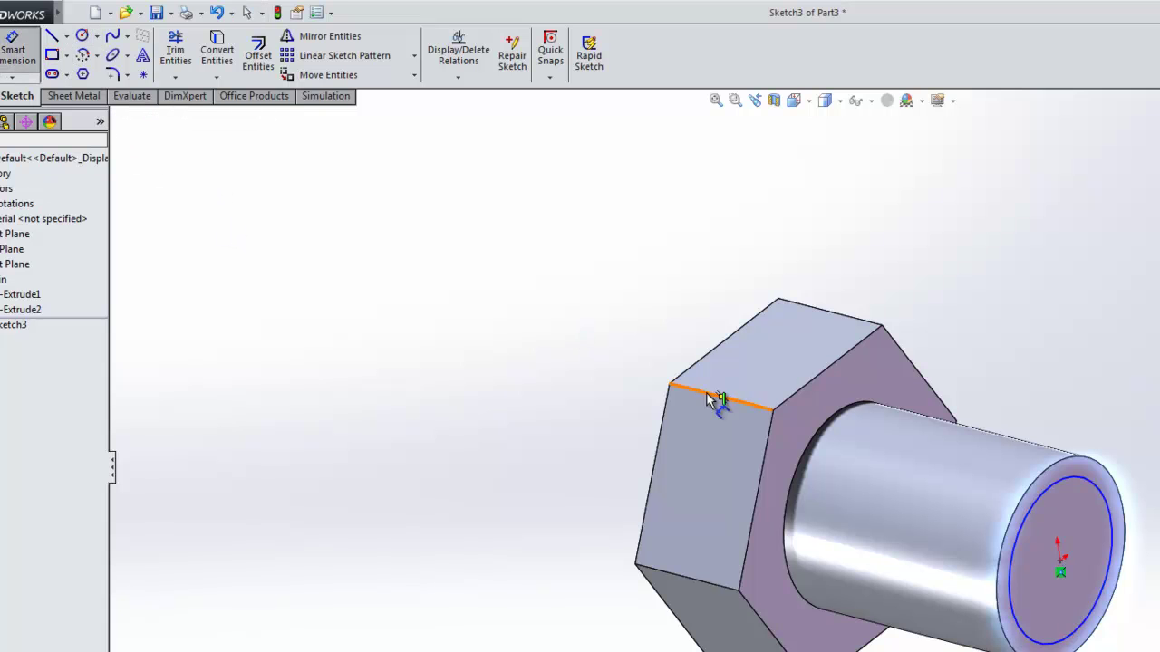
{"action": "left_click", "coordinate": [1133, 399]}
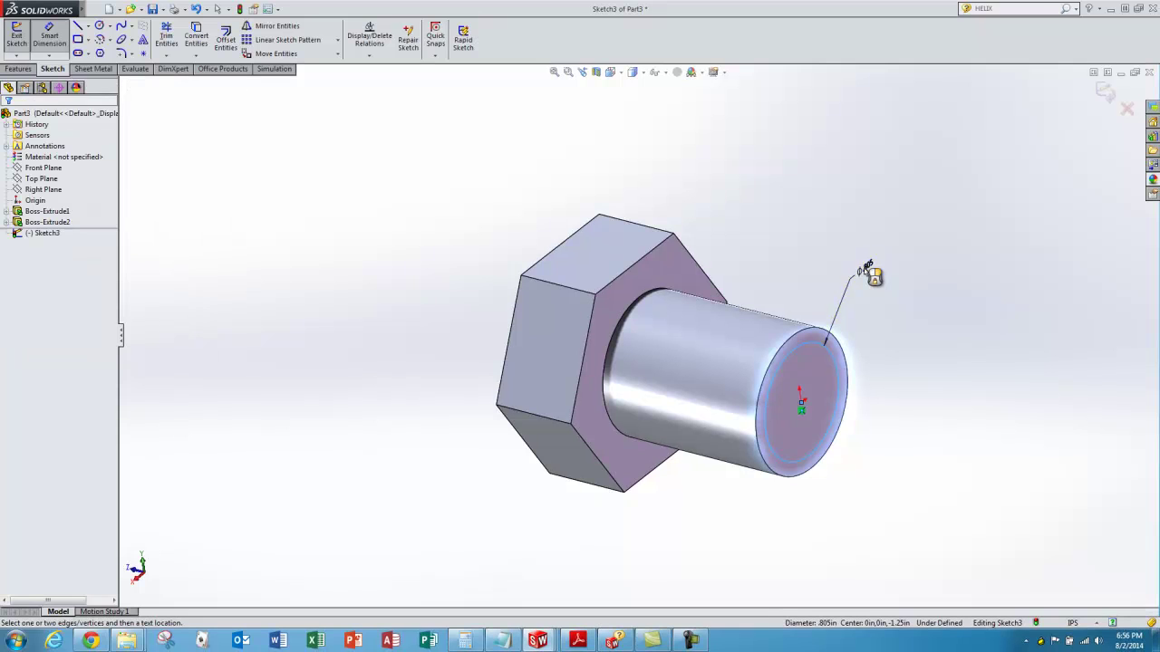
{"action": "left_click", "coordinate": [868, 271]}
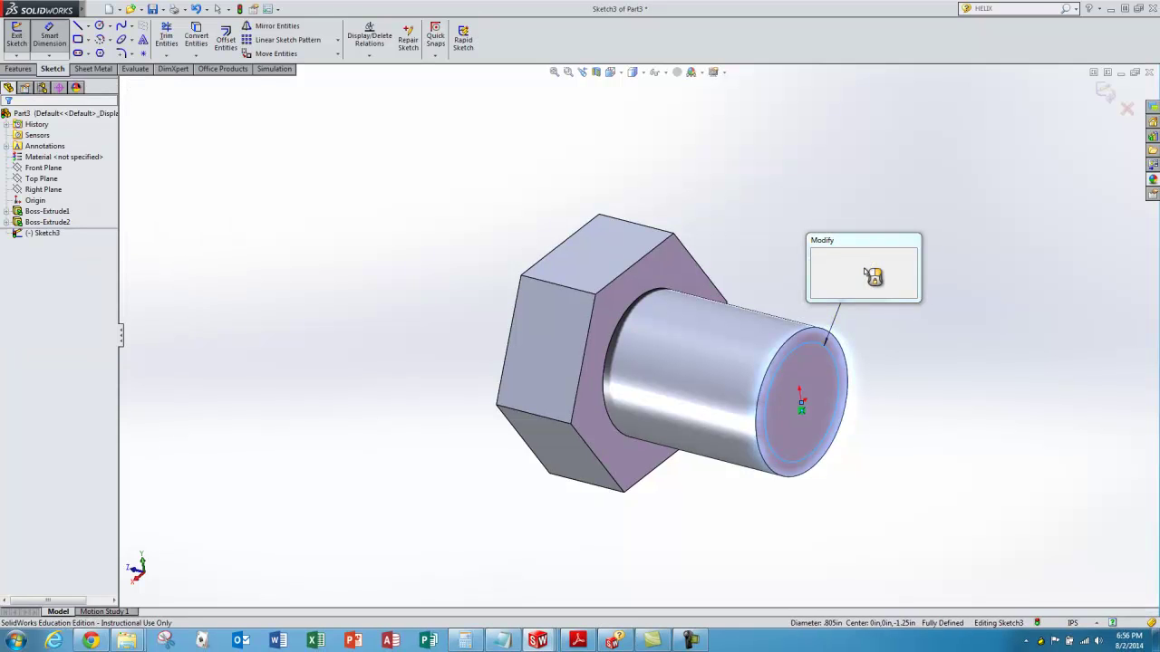
{"action": "key", "text": "Return"}
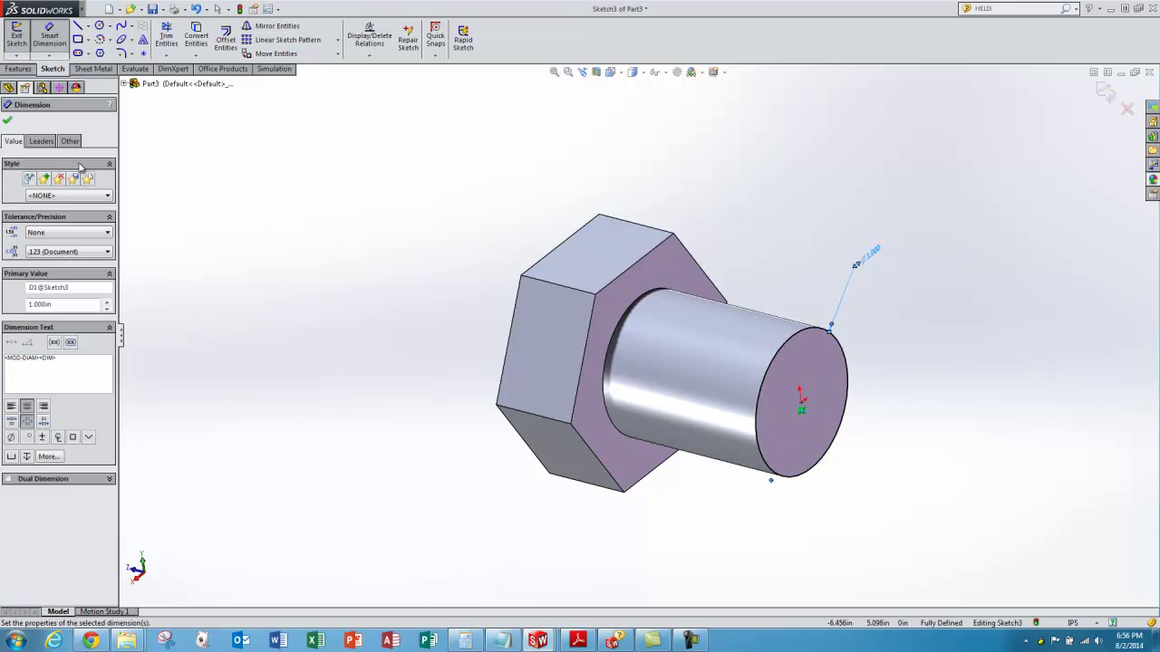
{"action": "left_click", "coordinate": [20, 53]}
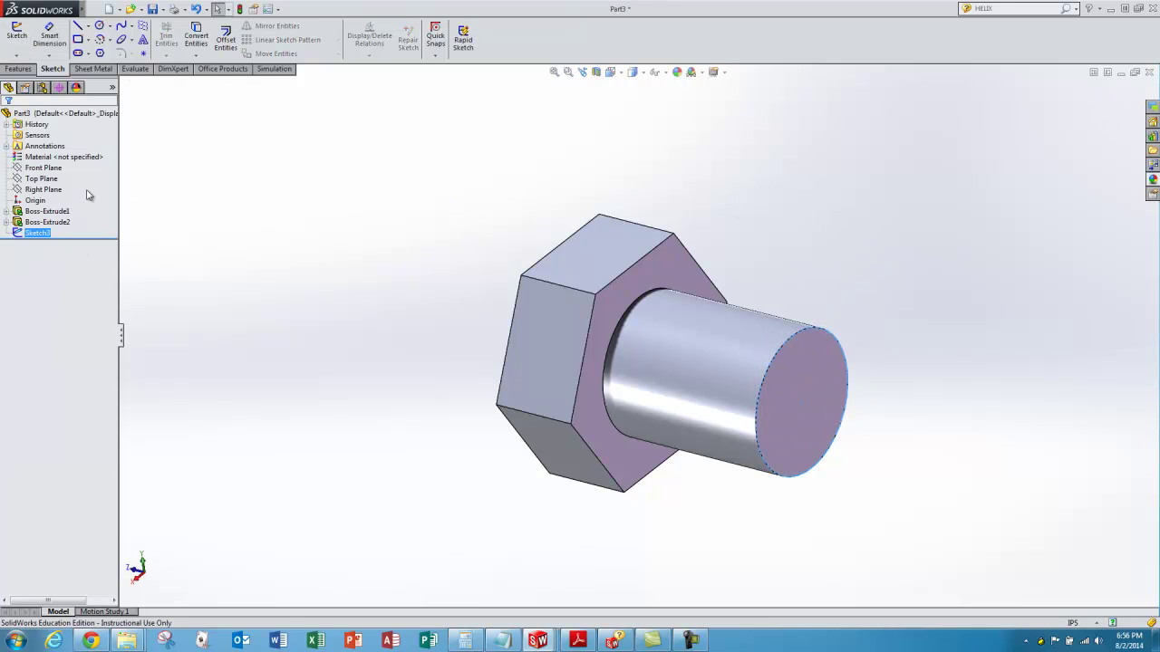
- Extrude the end-face circle by 3.5-1.25 in (2.25 in) as the thread section, checking the length against the PDF drawing
{"action": "left_click", "coordinate": [19, 69]}
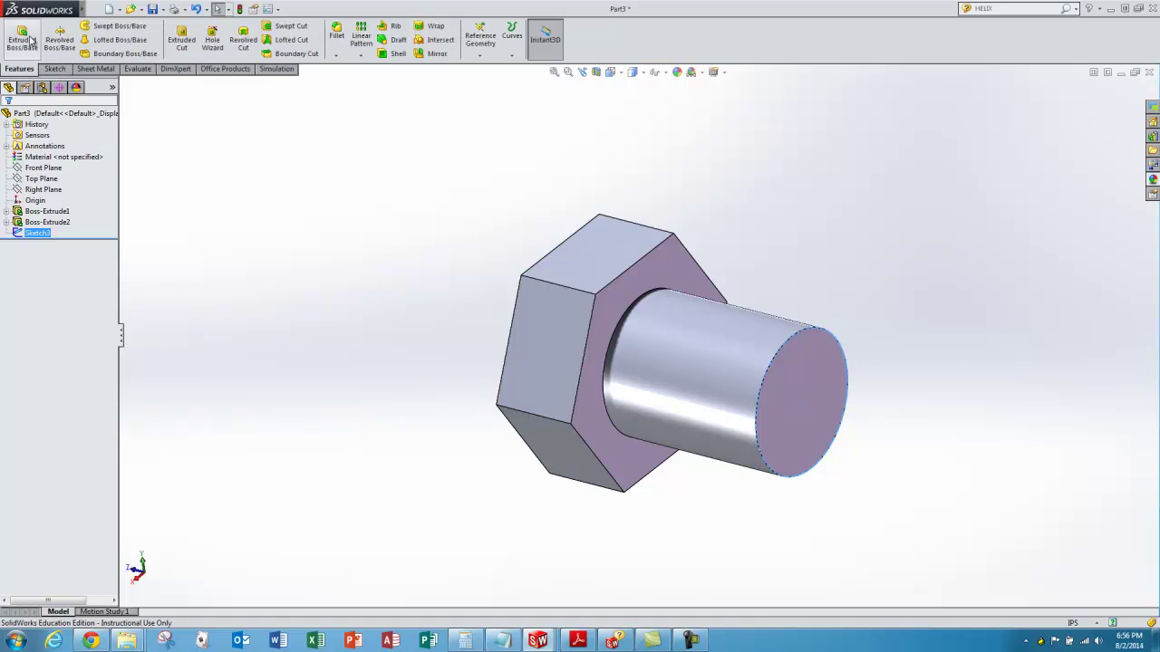
{"action": "left_click", "coordinate": [22, 38]}
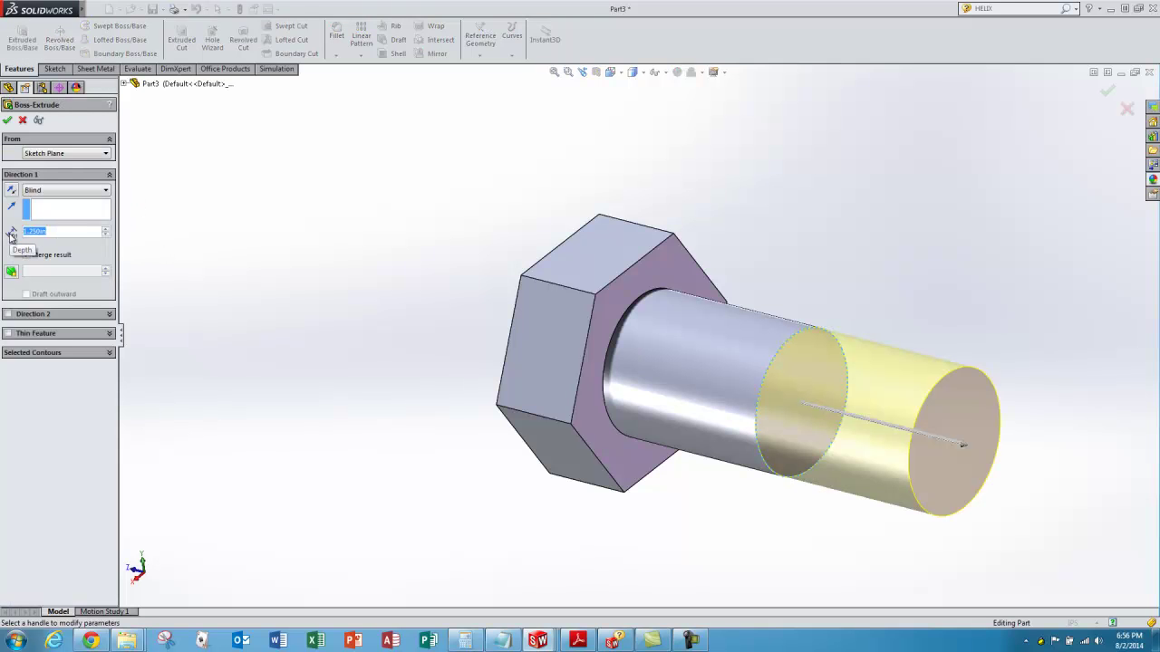
{"action": "type", "text": "3.5-1.25"}
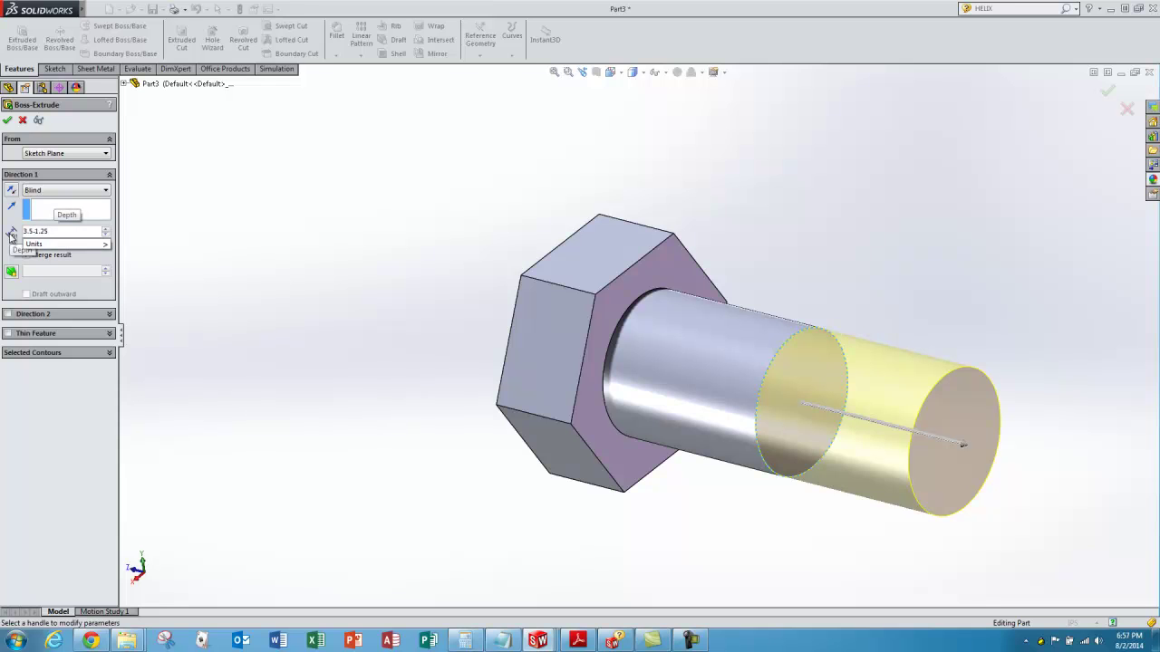
{"action": "key", "text": "Return"}
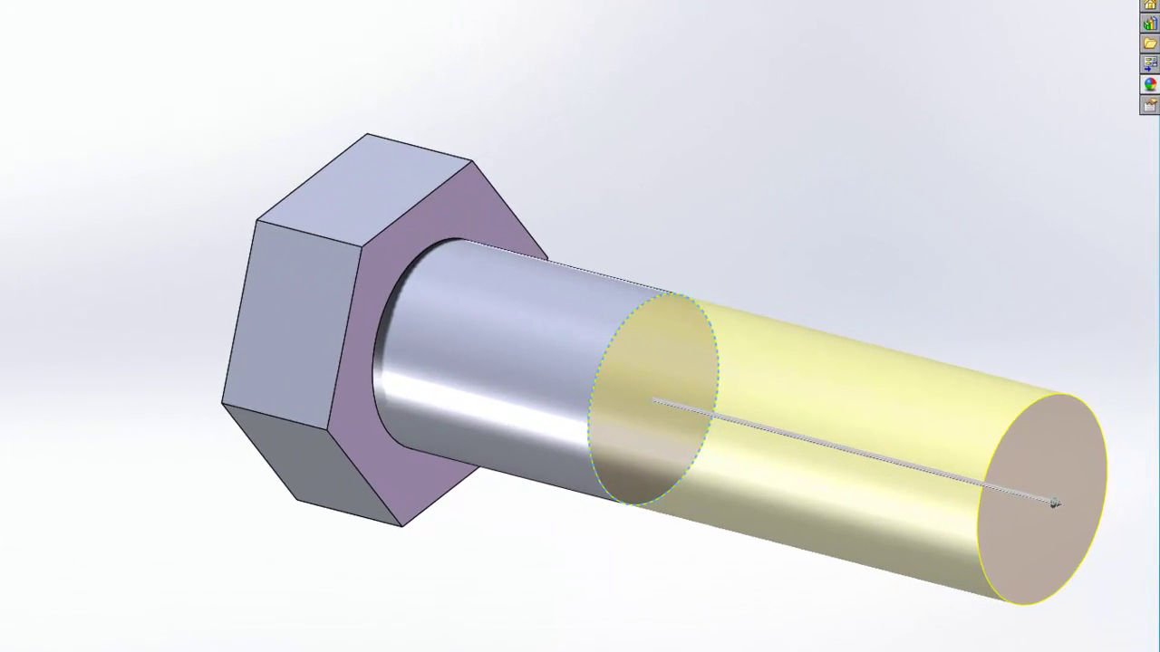
{"action": "left_click_drag", "start_coordinate": [1159, 36], "coordinate": [791, 18]}
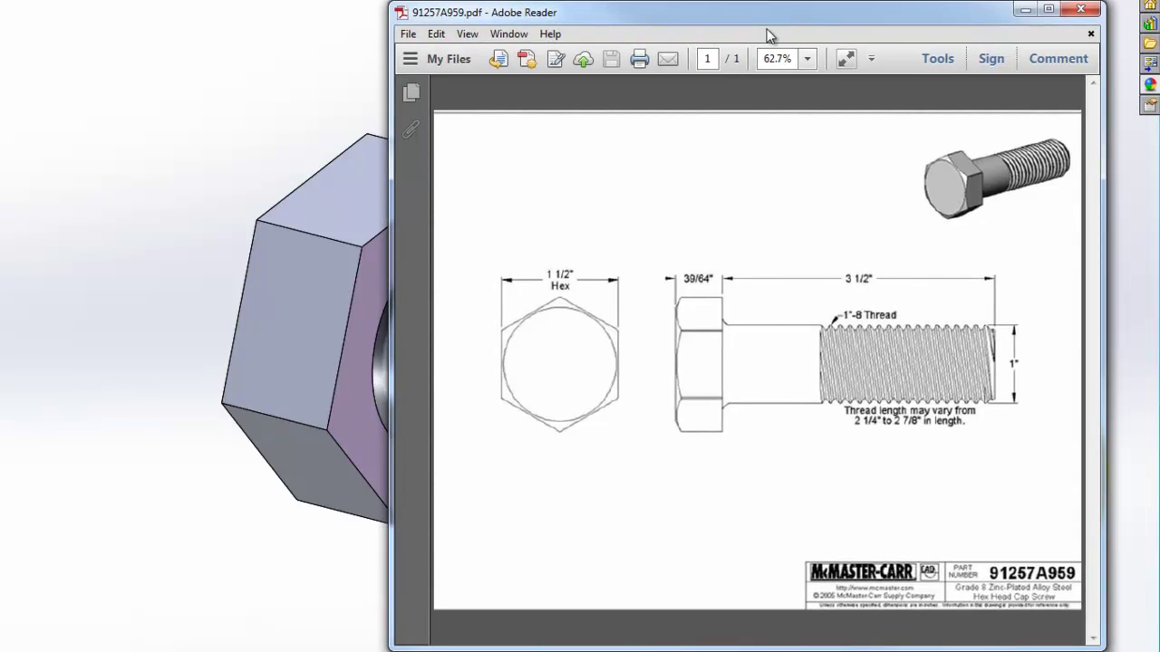
{"action": "left_click_drag", "start_coordinate": [769, 25], "coordinate": [1159, 28]}
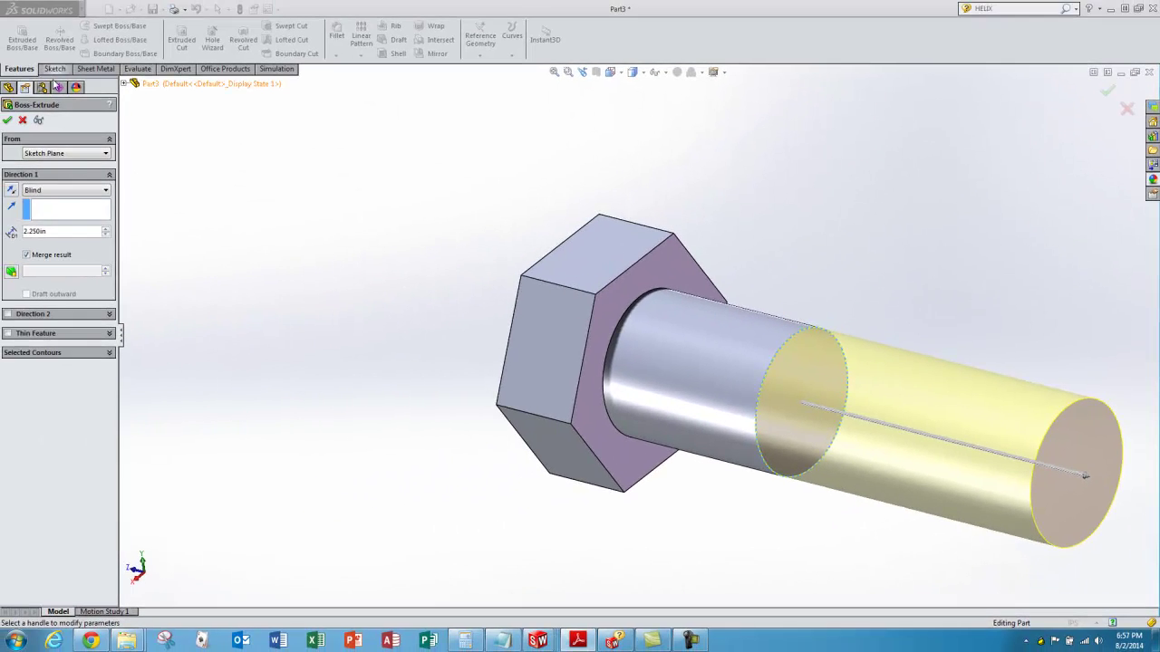
{"action": "left_click", "coordinate": [7, 120]}
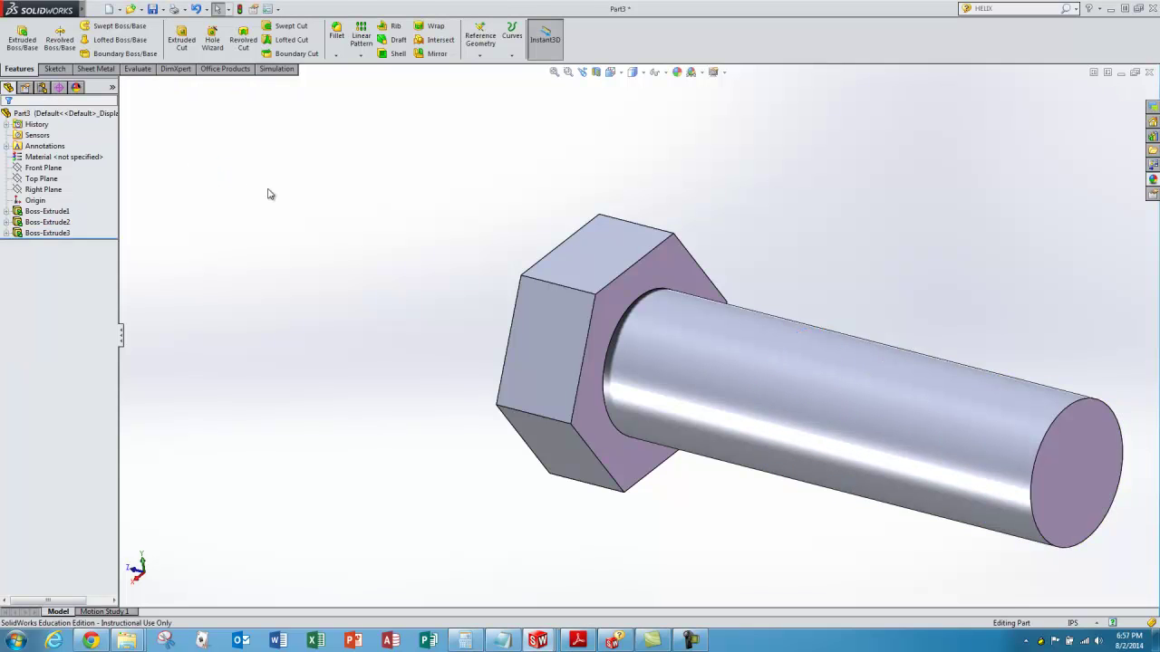
- Examine the shank from several angles, checking the transition between the unthreaded section and the thread section
{"action": "left_click", "coordinate": [756, 361]}
{"action": "middle_click_drag", "start_coordinate": [754, 360], "coordinate": [728, 257]}
{"action": "left_click", "coordinate": [526, 245]}
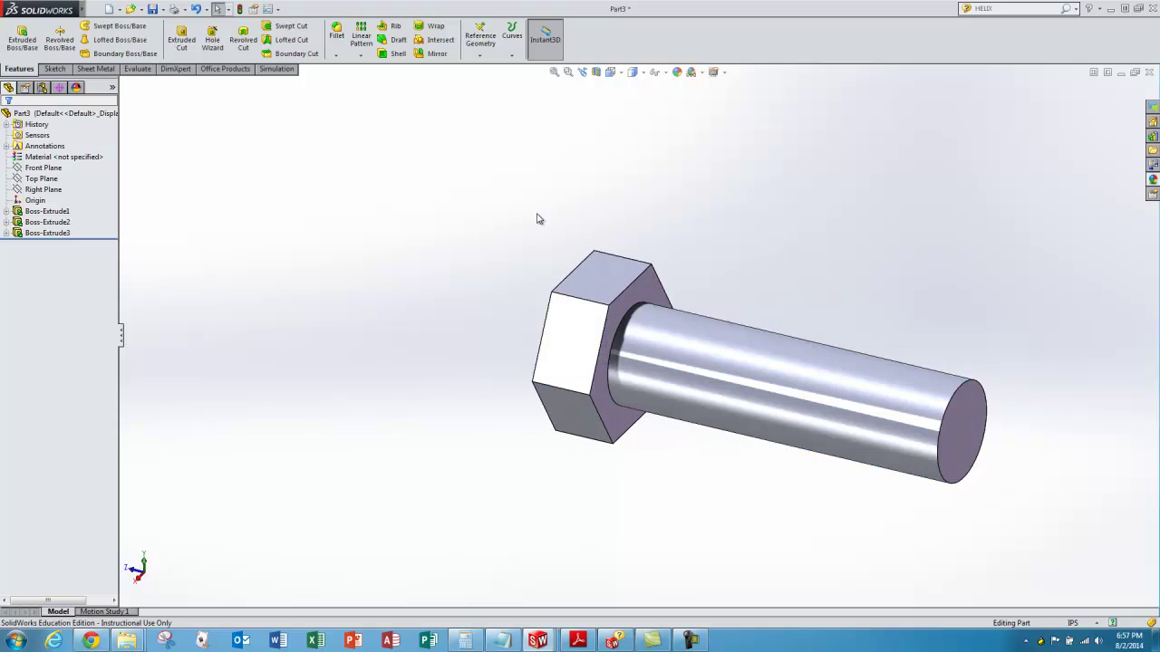
{"action": "left_click", "coordinate": [72, 223]}
{"action": "left_click", "coordinate": [271, 269]}
{"action": "middle_click_drag", "start_coordinate": [568, 295], "coordinate": [626, 248]}
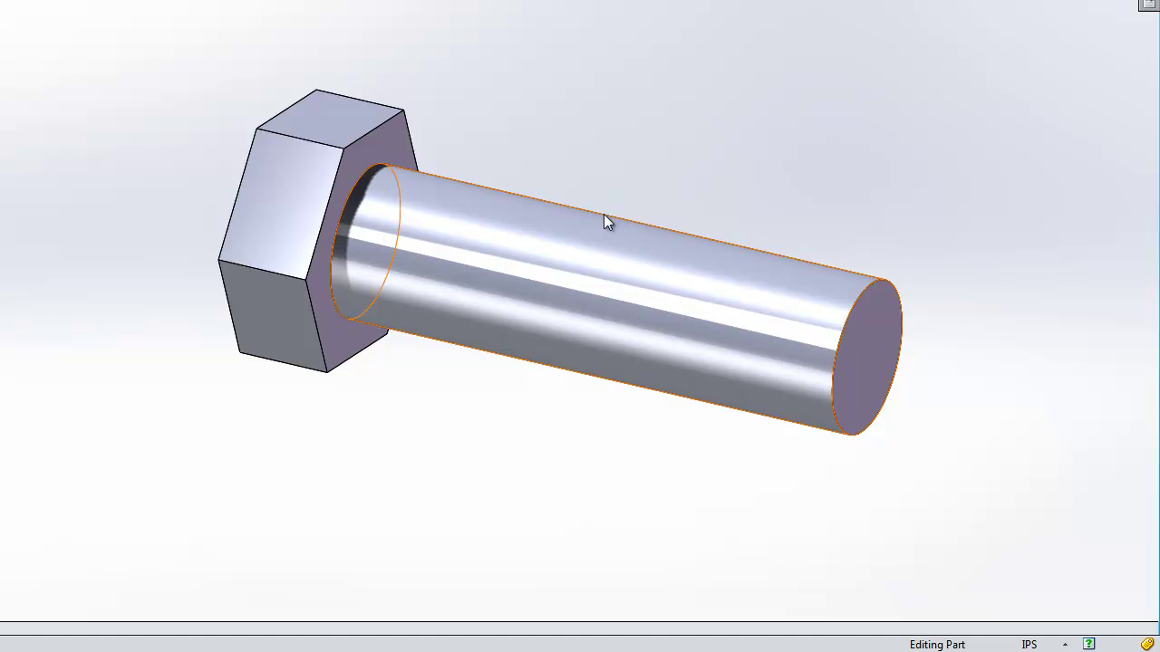
{"action": "middle_click_drag", "start_coordinate": [661, 189], "coordinate": [628, 216]}
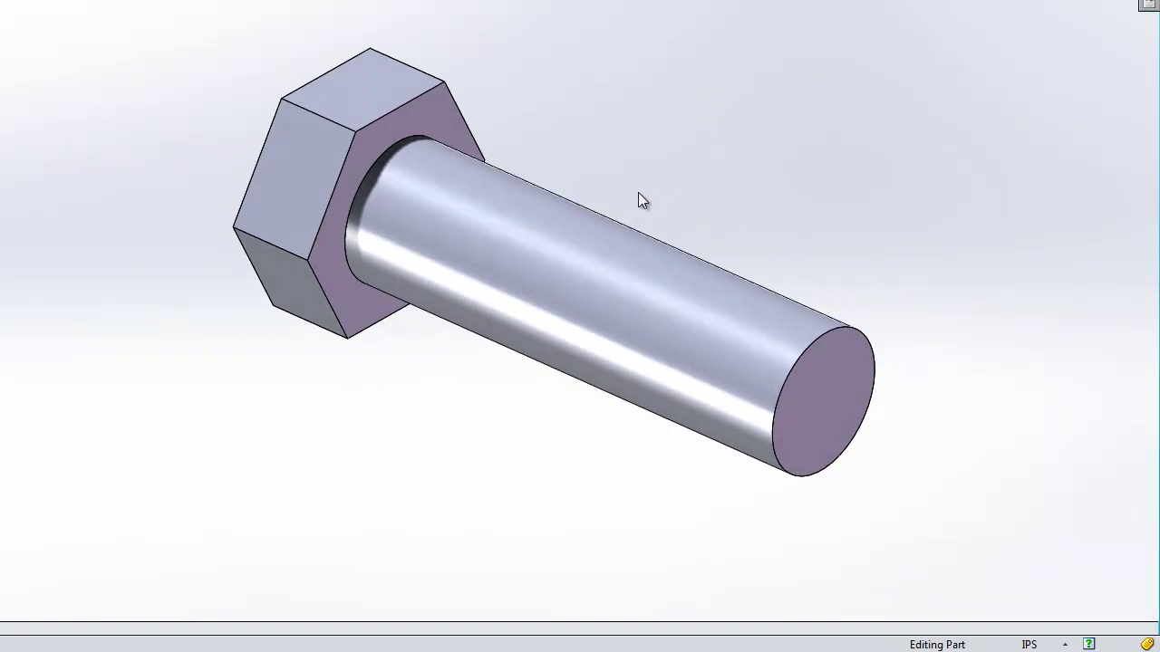
- Set the circle diameter in the sketch of the shank section next to the head to 0.995 in and exit the sketch
{"action": "left_click", "coordinate": [396, 210]}
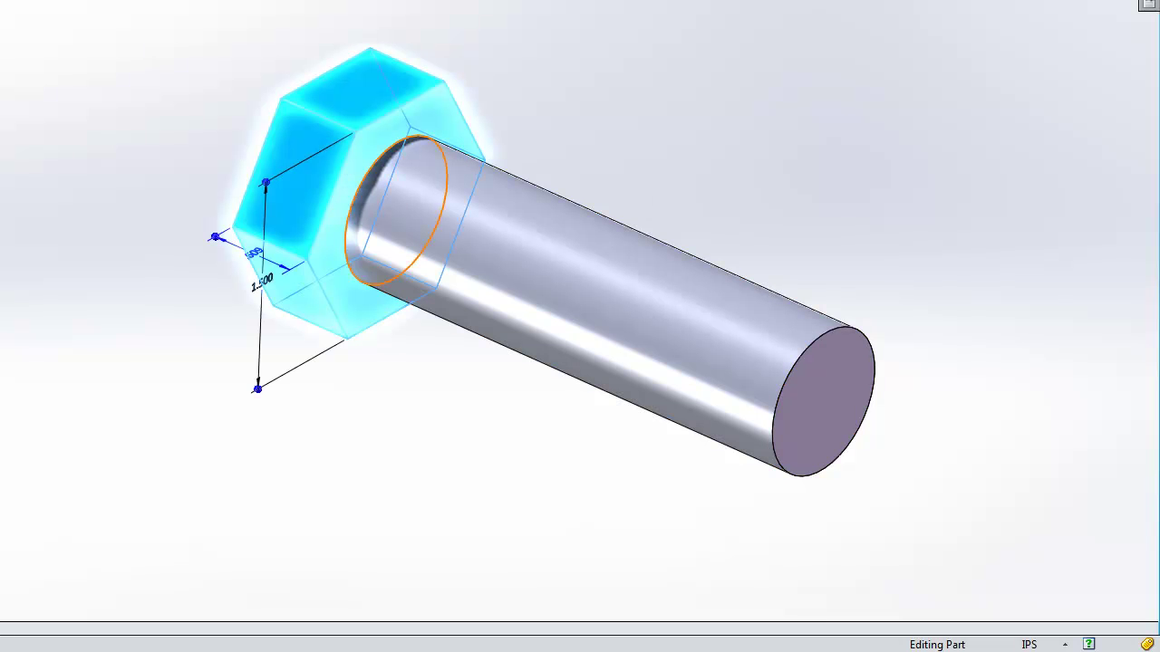
{"action": "left_click", "coordinate": [589, 299]}
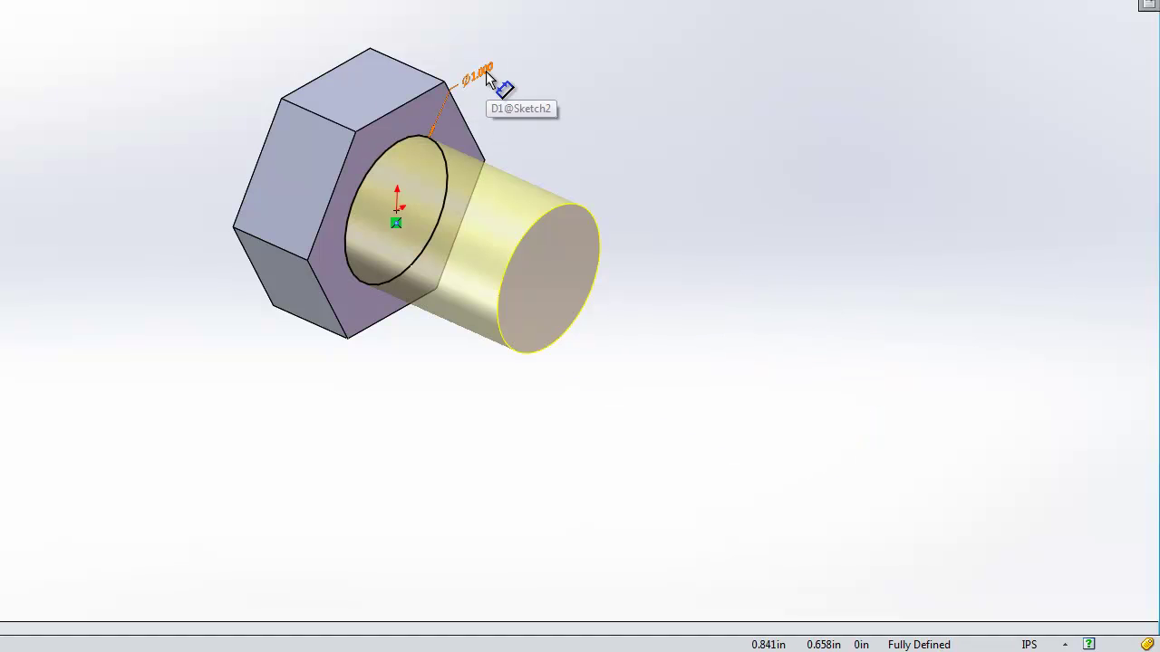
{"action": "left_click", "coordinate": [486, 71]}
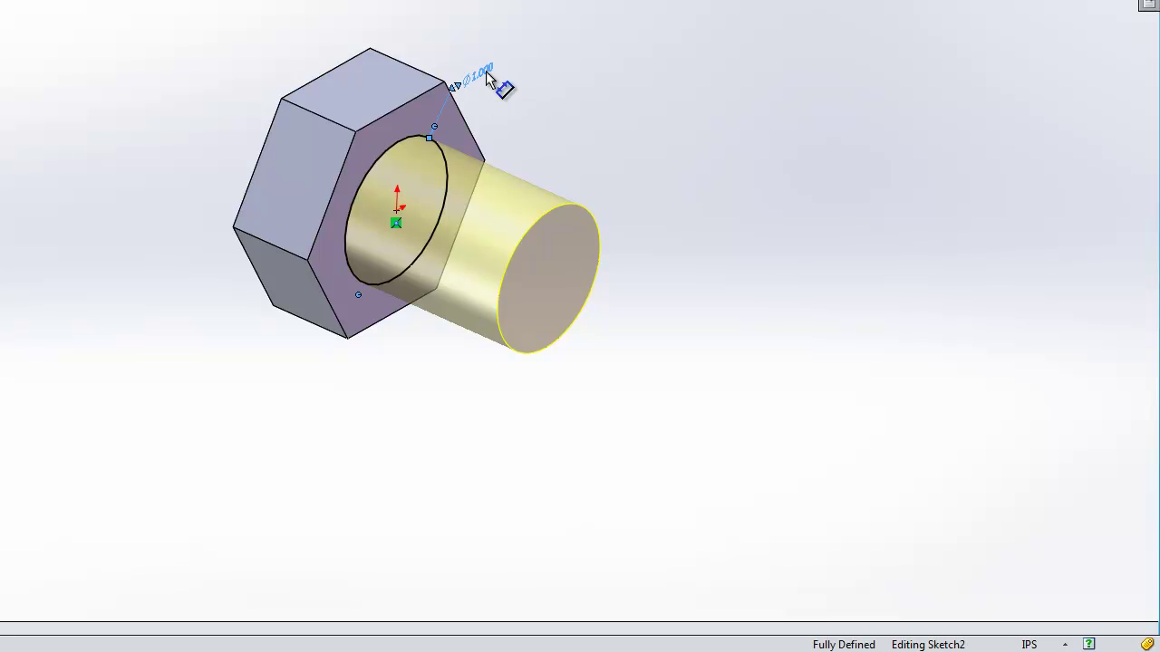
{"action": "left_click", "coordinate": [564, 65]}
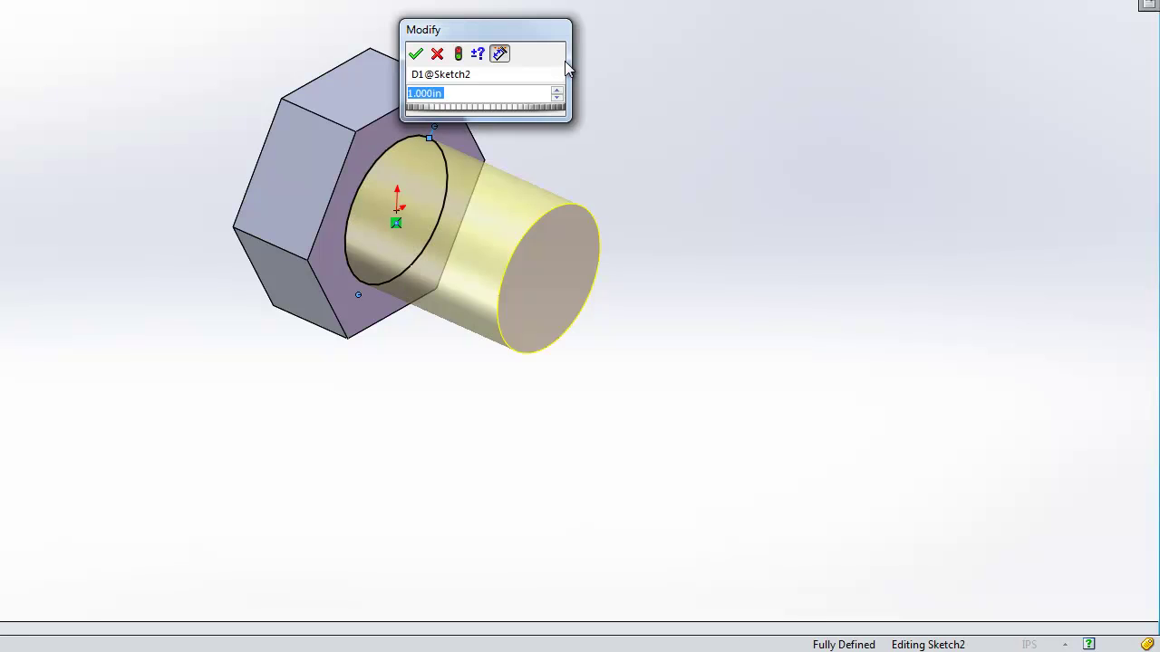
{"action": "type", "text": "1"}
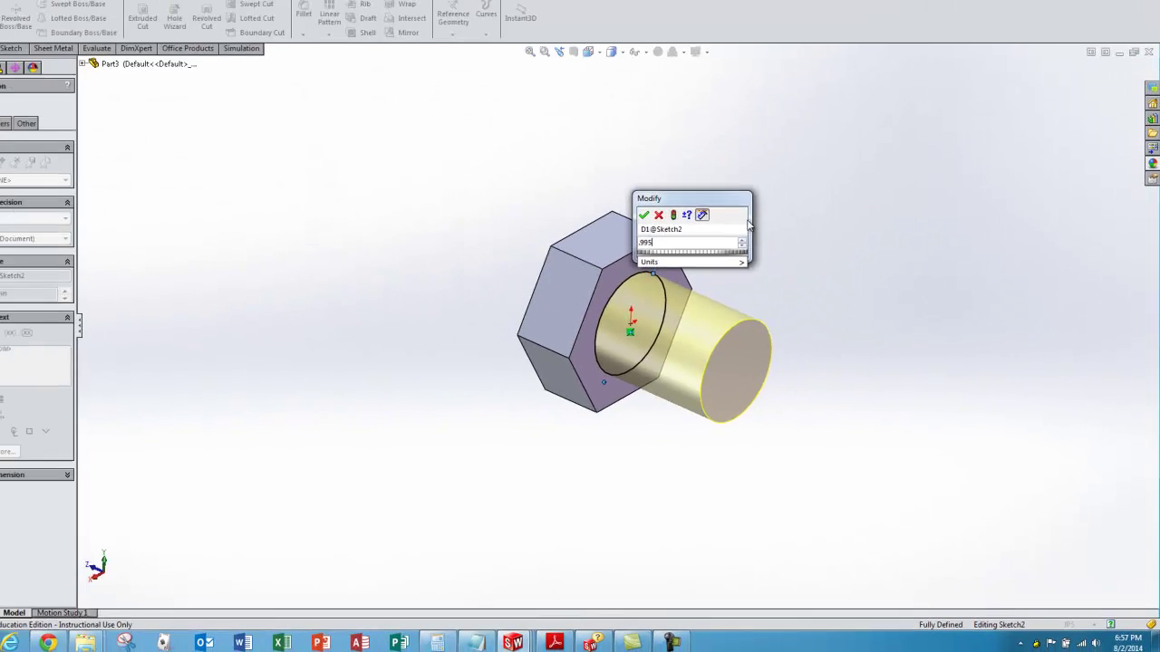
{"action": "key", "text": "Return"}
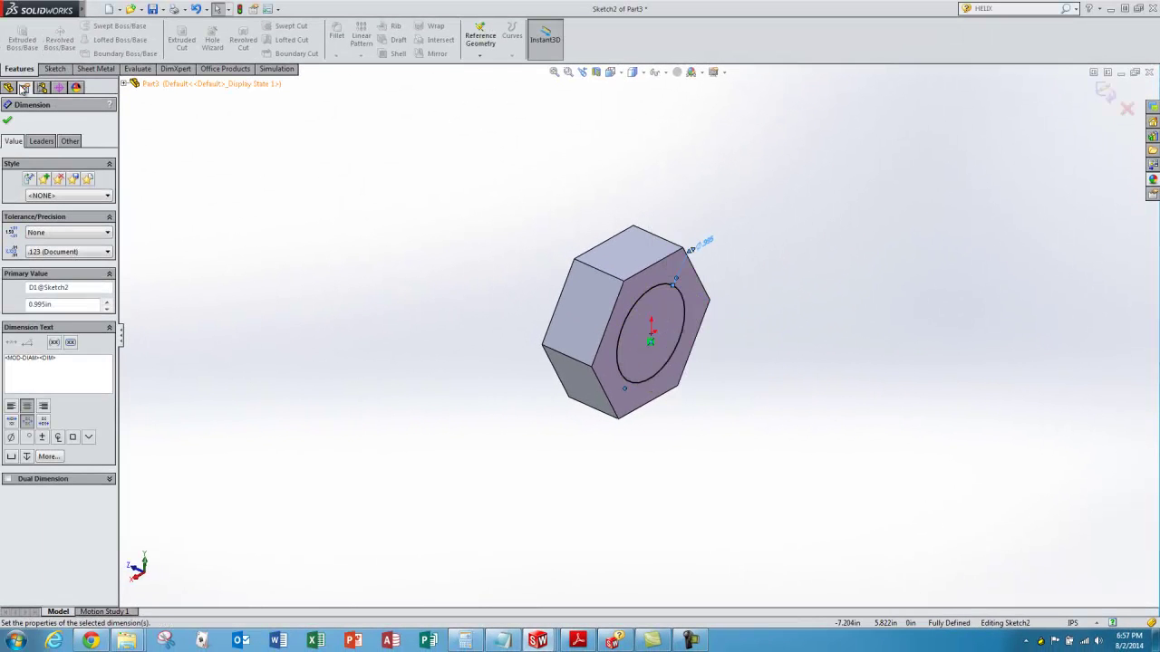
{"action": "left_click", "coordinate": [7, 118]}
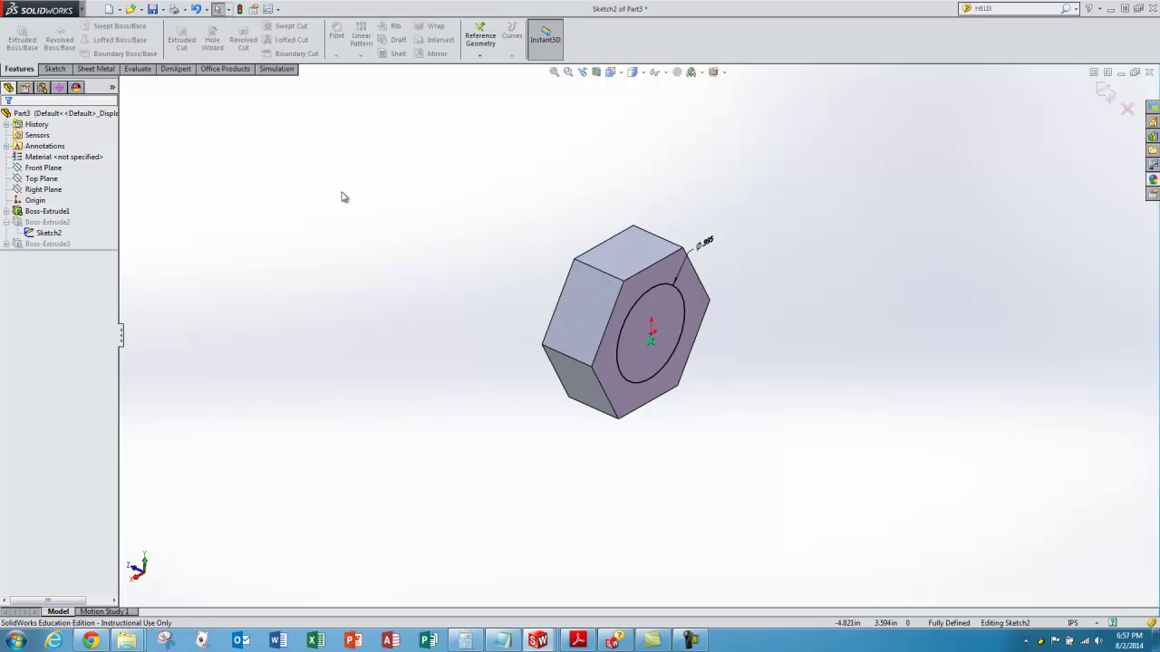
{"action": "middle_click_drag", "start_coordinate": [499, 254], "coordinate": [528, 236]}
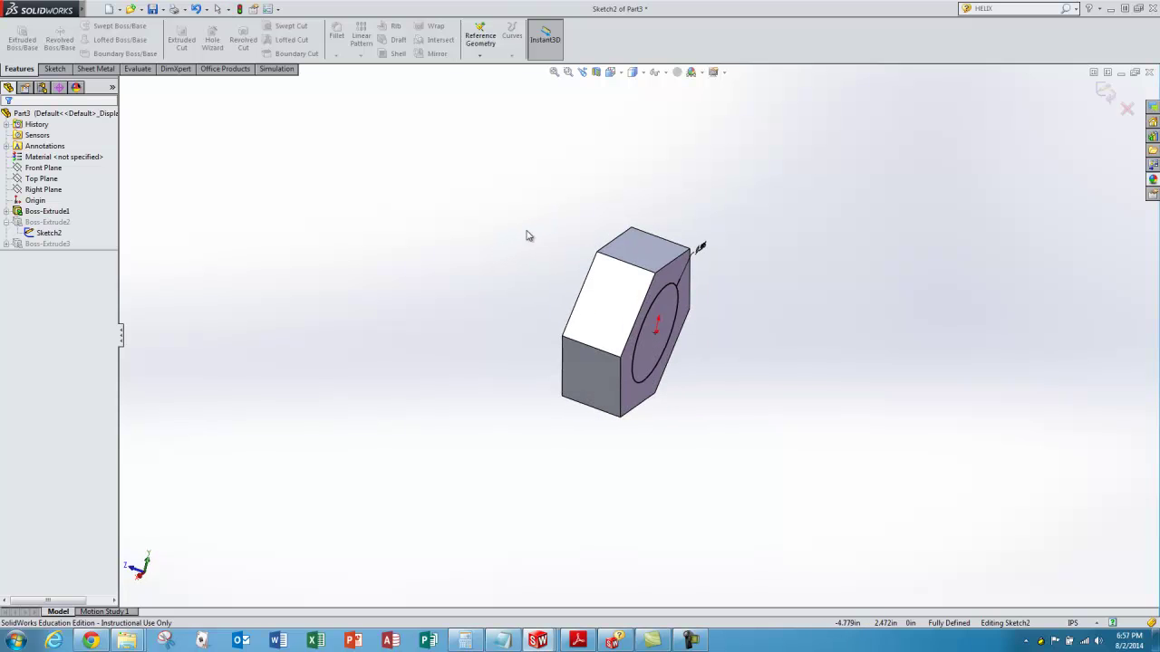
{"action": "left_click", "coordinate": [51, 70]}
{"action": "left_click", "coordinate": [17, 34]}
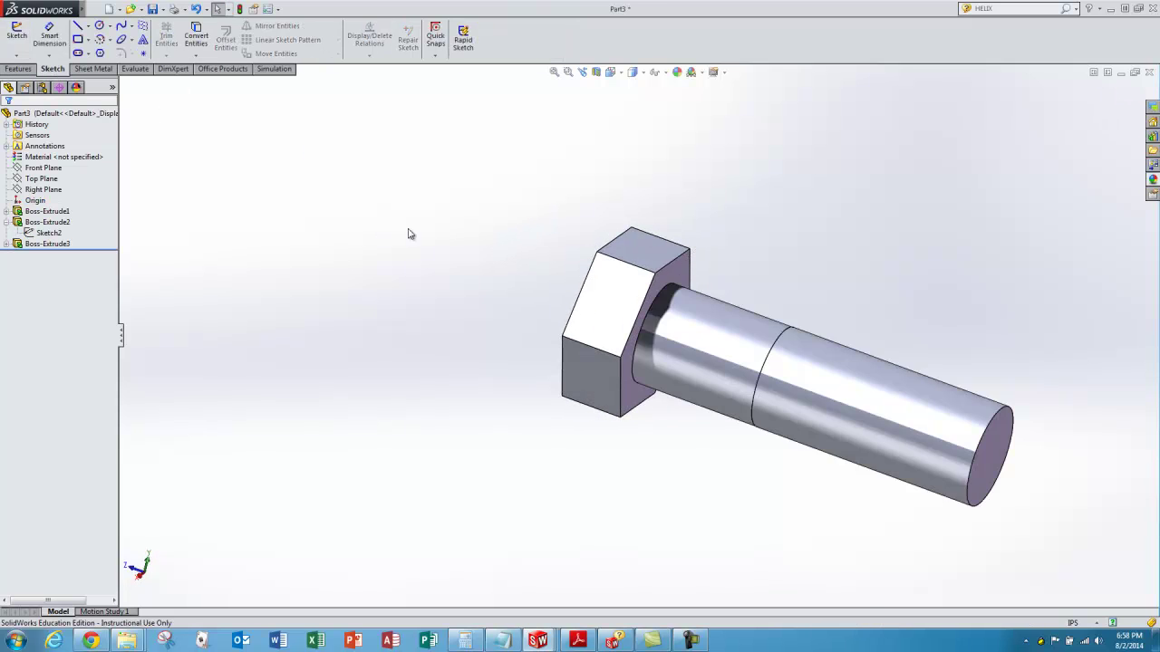
- Examine the joint between the unthreaded and thread sections of the shank up close
{"action": "middle_click_drag", "start_coordinate": [694, 363], "coordinate": [784, 339]}
{"action": "scroll", "coordinate": [783, 338], "scroll_direction": "down", "scroll_amount": 10}
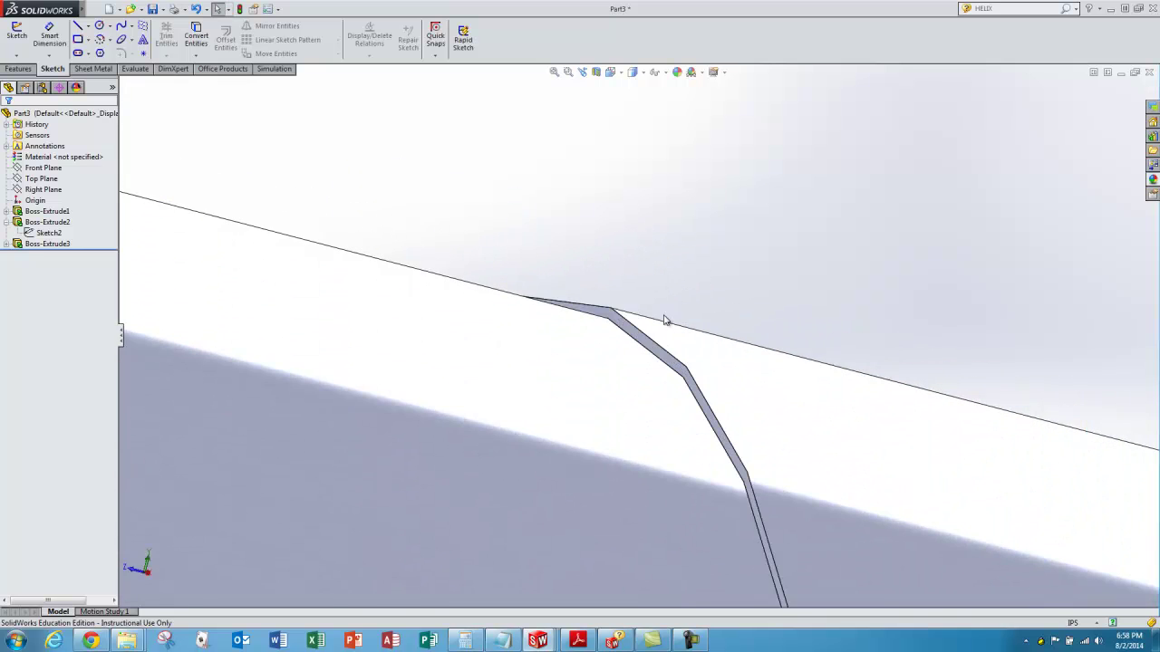
{"action": "scroll", "coordinate": [673, 345], "scroll_direction": "up", "scroll_amount": 10}
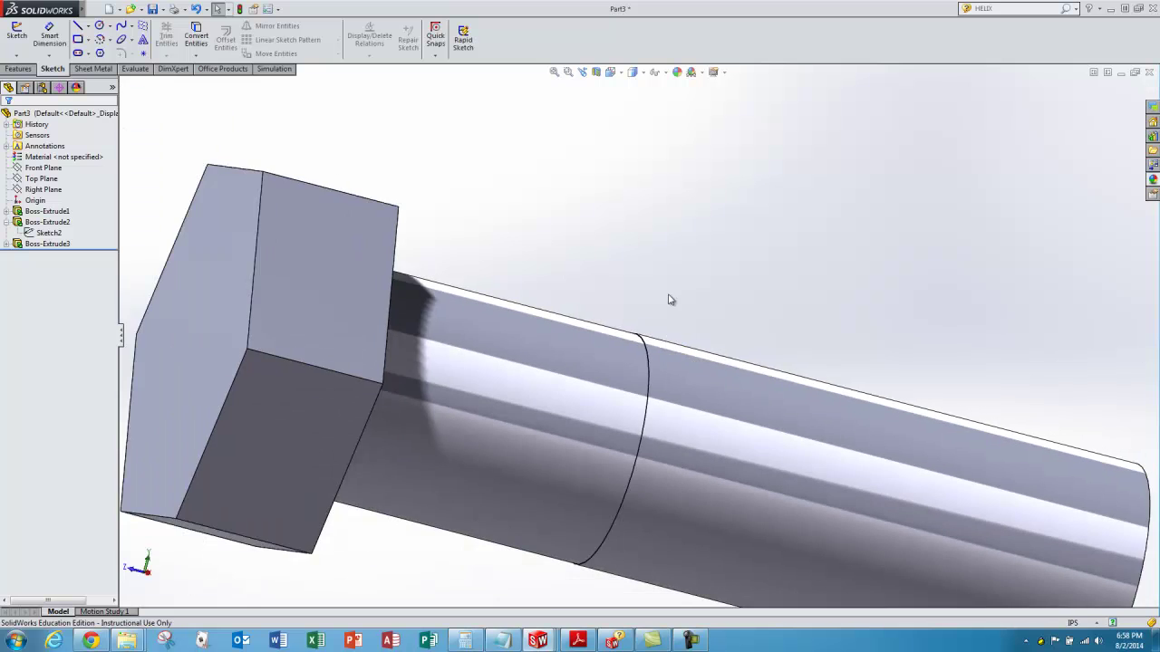
{"action": "middle_click_drag", "start_coordinate": [671, 299], "coordinate": [713, 301]}
{"action": "scroll", "coordinate": [688, 305], "scroll_direction": "up", "scroll_amount": 8}
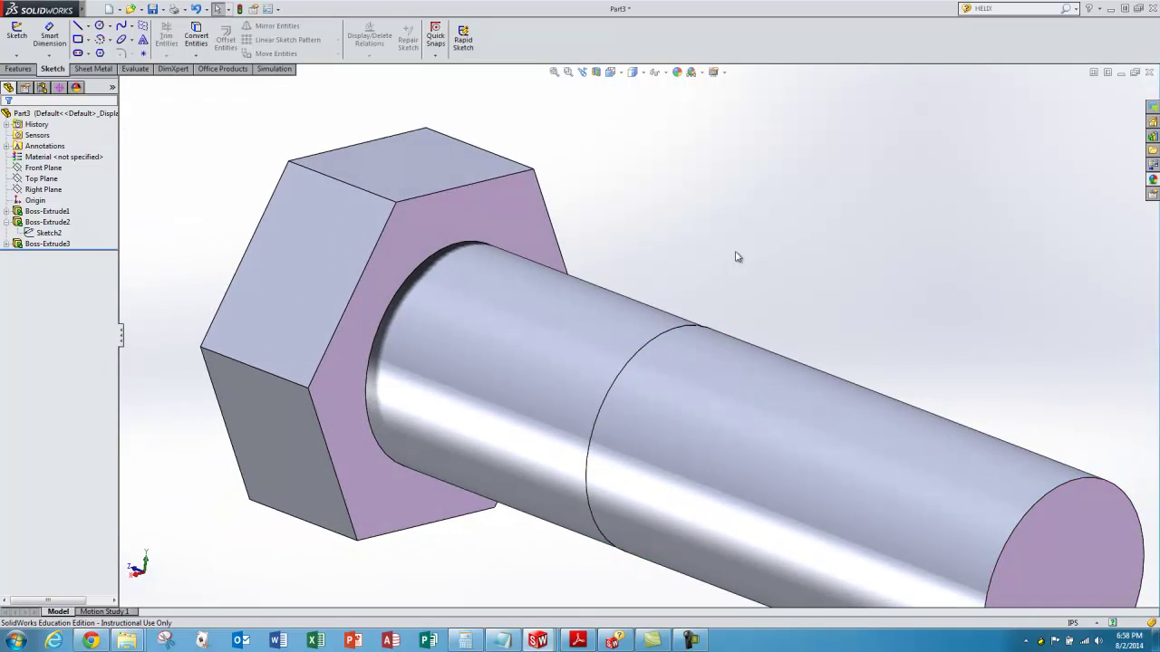
{"action": "scroll", "coordinate": [745, 270], "scroll_direction": "up", "scroll_amount": 3}
{"action": "mouse_move", "coordinate": [778, 270]}
{"action": "middle_mouse_down"}
{"action": "mouse_move", "coordinate": [841, 236]}
{"action": "mouse_move", "coordinate": [789, 262]}
{"action": "mouse_move", "coordinate": [780, 284]}
{"action": "mouse_move", "coordinate": [789, 288]}
{"action": "middle_mouse_up"}
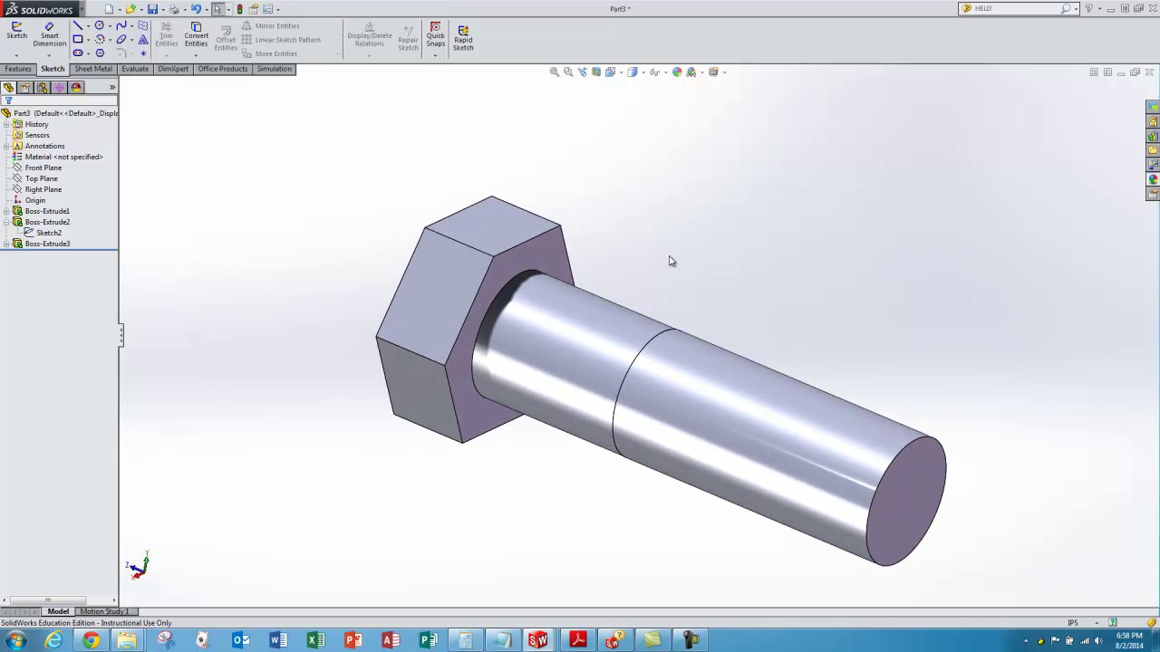
- Review the whole bolt from the head side in full-screen view and switch to the open sumtech.SLDPRT part
{"action": "key", "text": "F11"}
{"action": "middle_click_drag", "start_coordinate": [437, 186], "coordinate": [647, 331]}
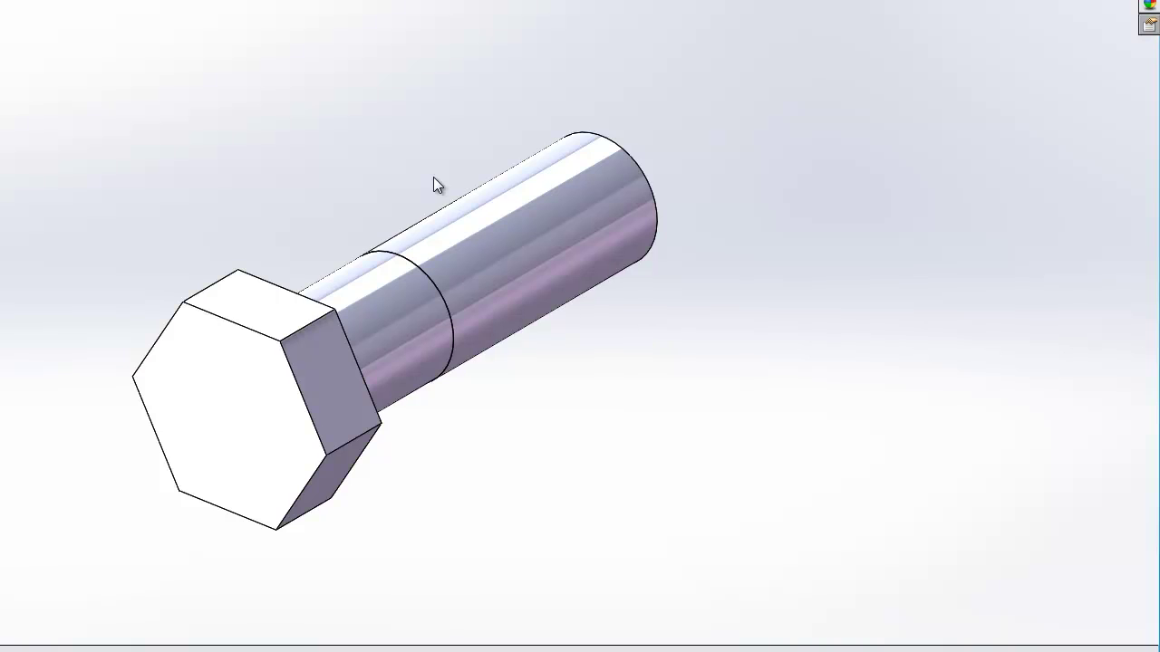
{"action": "middle_click_drag", "start_coordinate": [434, 184], "coordinate": [427, 142]}
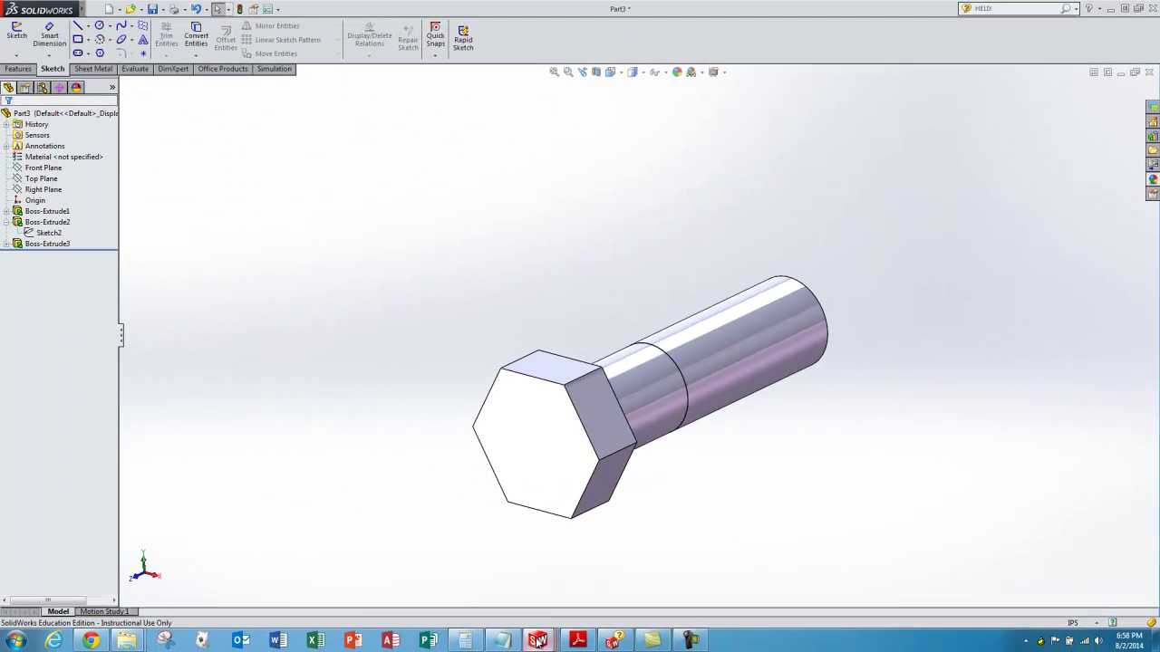
{"action": "mouse_move", "coordinate": [538, 640]}
{"action": "left_click", "coordinate": [435, 582]}
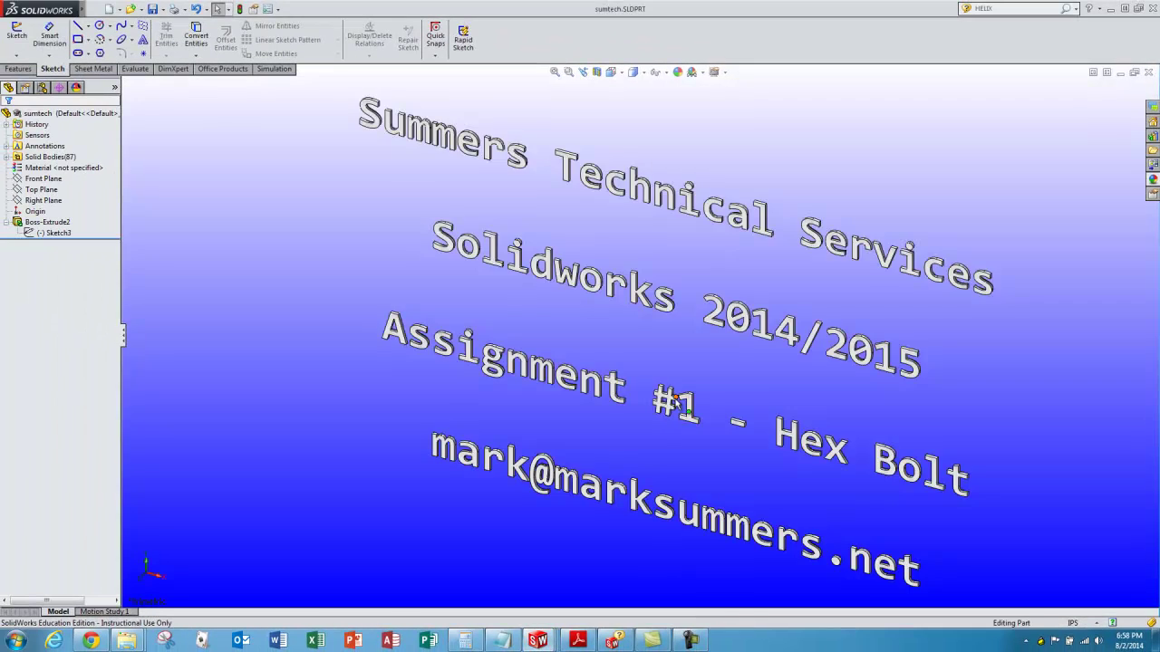